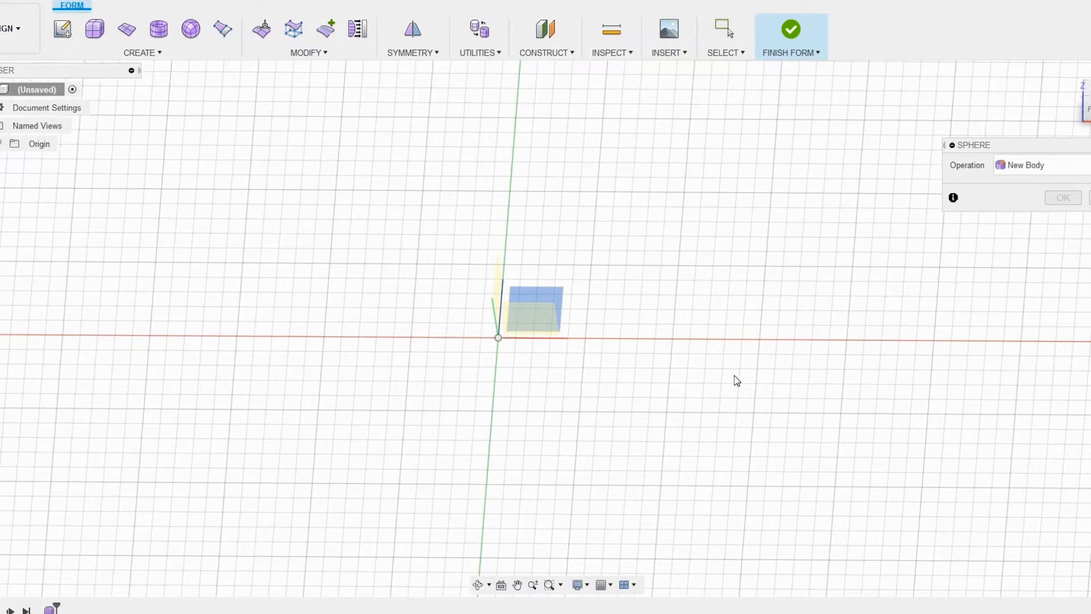
- Create a 120 mm T-spline sphere centred on the origin and give it internal mirror symmetry across its vertical centre line
shift+middle_drag(735, 378, 578, 329)
scroll(493, 355, up, 5)
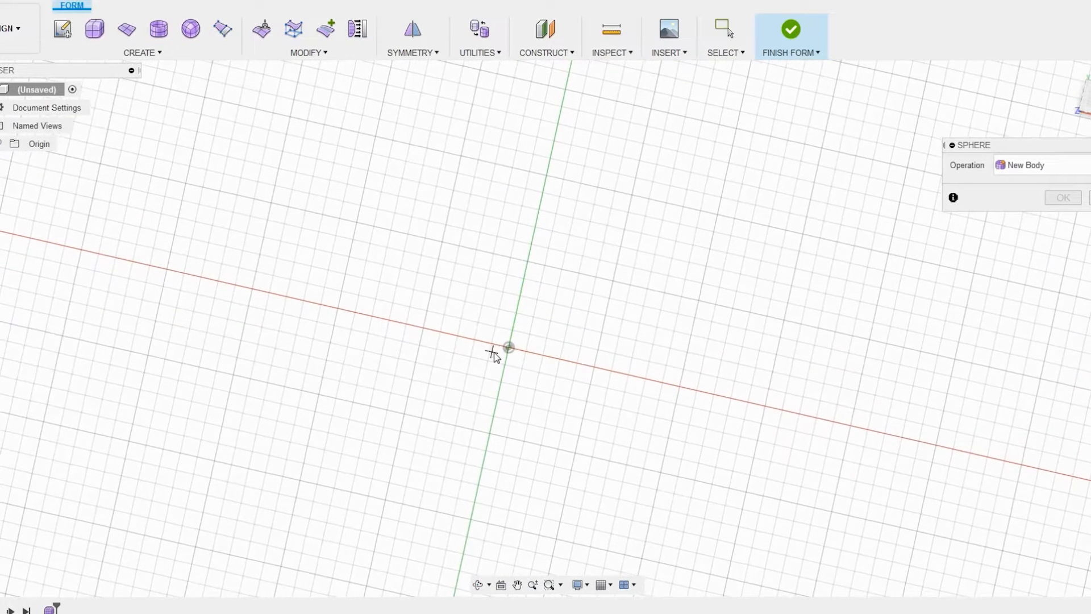
click(492, 353)
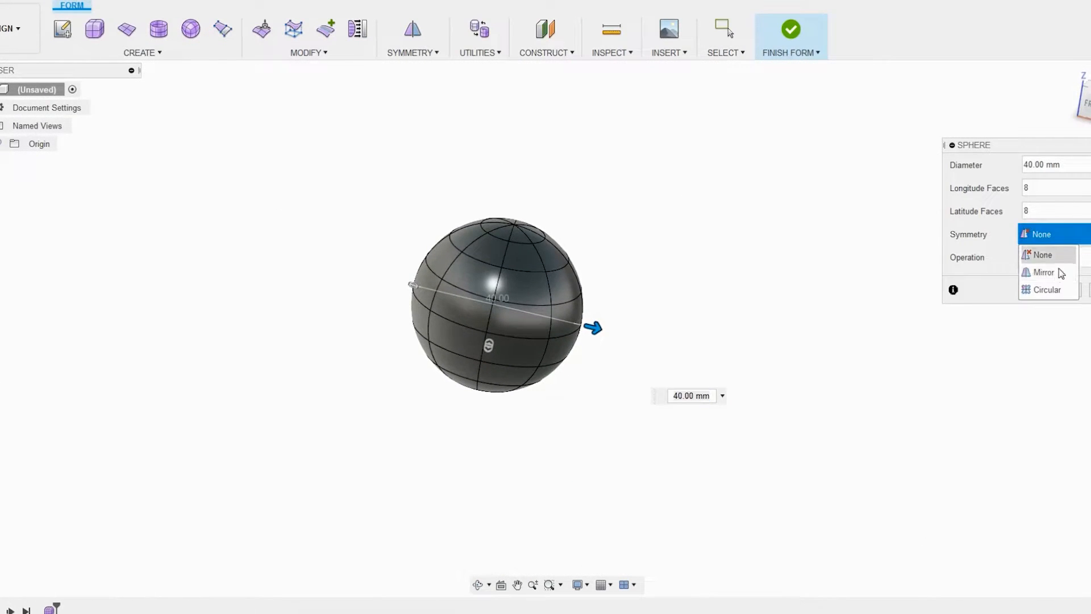
click(1057, 276)
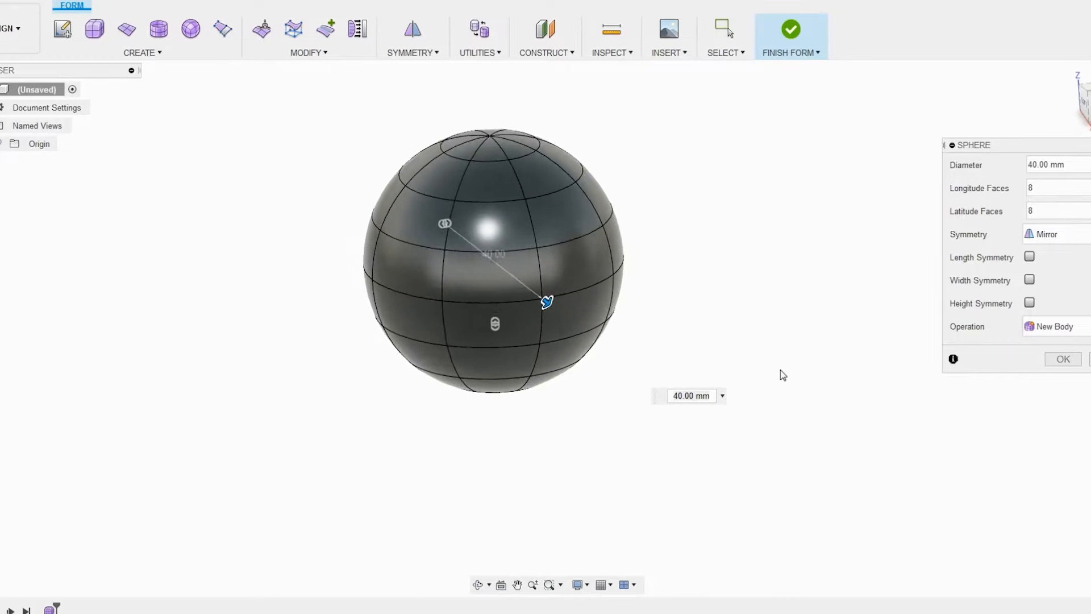
drag(620, 282, 700, 356)
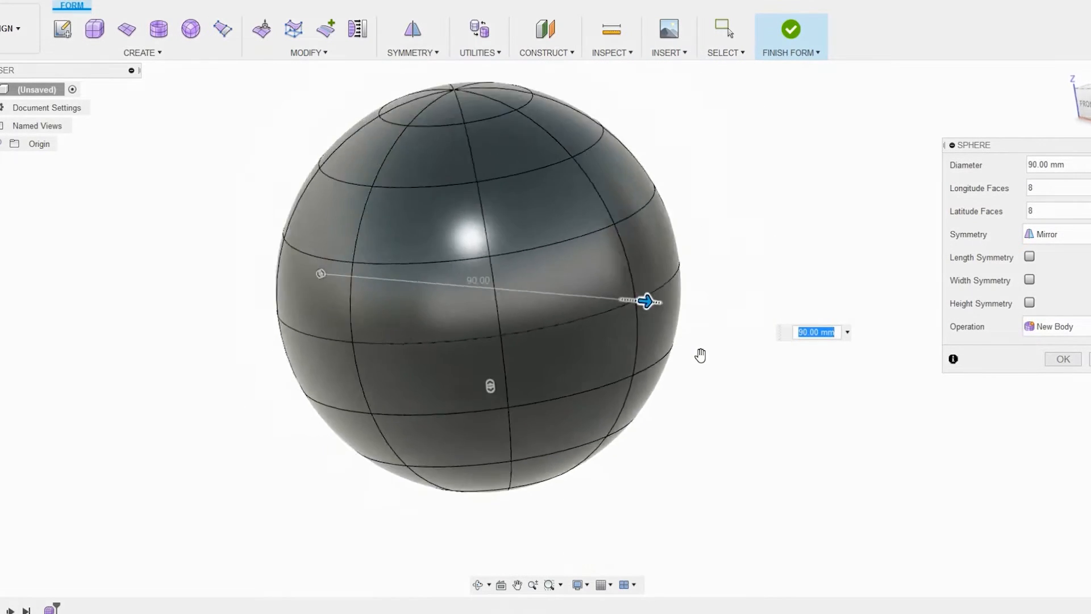
drag(628, 302, 687, 305)
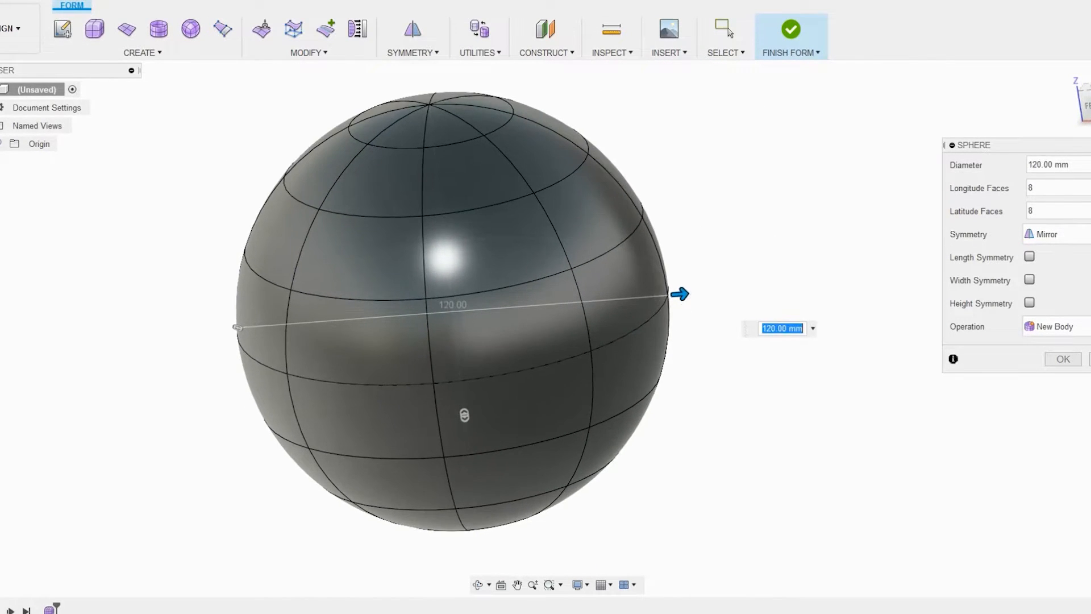
click(1062, 358)
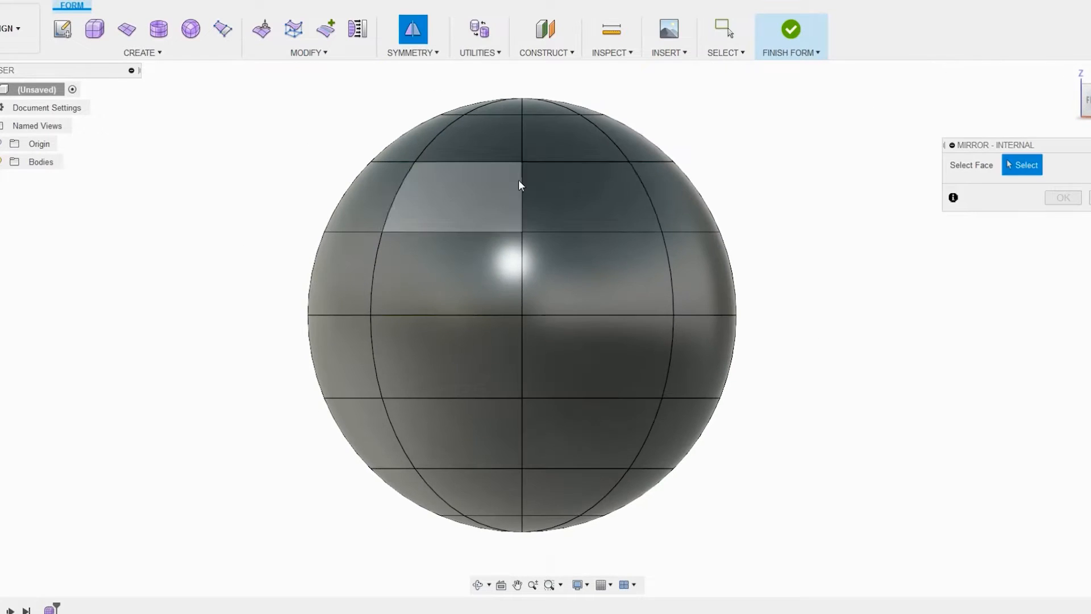
click(519, 188)
key(Return)
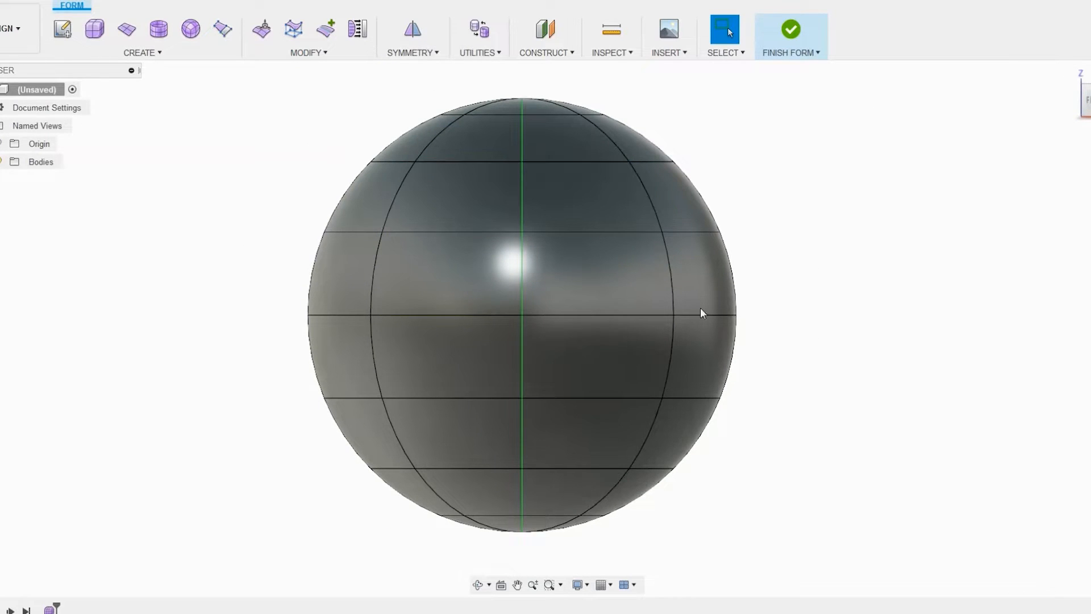
- Start editing the form and pull the sphere's upper side geometry outward and slightly upward to broaden the head
shift+middle_drag(791, 362, 729, 349)
right_click(615, 219)
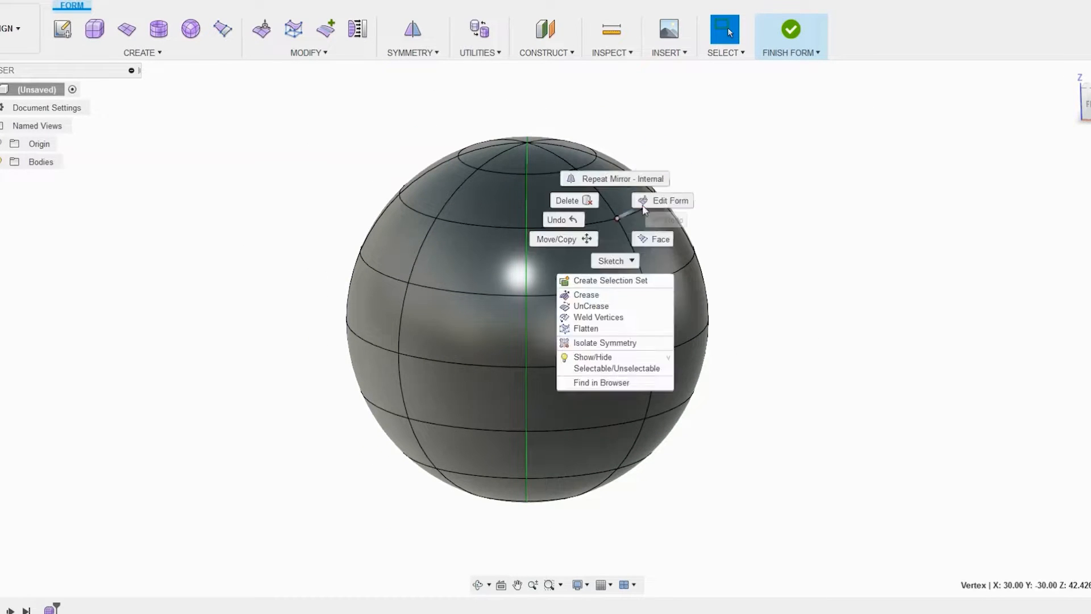
click(663, 200)
drag(633, 203, 651, 187)
shift+middle_drag(675, 255, 676, 210)
click(671, 188)
drag(676, 176, 692, 174)
- Select the geometry at the middle of the sphere's front and nudge it slightly upward
middle_drag(518, 524, 518, 407)
click(523, 353)
drag(551, 396, 550, 397)
key(ctrl+z)
mouse_move(527, 388)
shift+middle_down()
mouse_move(520, 298)
mouse_move(534, 387)
shift+middle_up()
shift+click(531, 328)
mouse_move(555, 308)
mouse_down()
mouse_move(556, 341)
mouse_move(555, 298)
mouse_up()
- Reshape the form's sides by pulling the geometry below the brow inward to narrow the lower half
shift+middle_drag(556, 298, 560, 324)
click(612, 337)
shift+middle_drag(628, 324, 629, 375)
mouse_move(631, 385)
mouse_down()
mouse_move(639, 390)
mouse_move(636, 381)
mouse_up()
shift+middle_drag(637, 381, 632, 353)
click(686, 300)
drag(692, 270, 657, 270)
- Delete the edge loops nearest the form's bottom tip and top pole
middle_drag(656, 269, 656, 221)
drag(635, 424, 464, 352)
middle_drag(549, 336, 563, 431)
key(Escape)
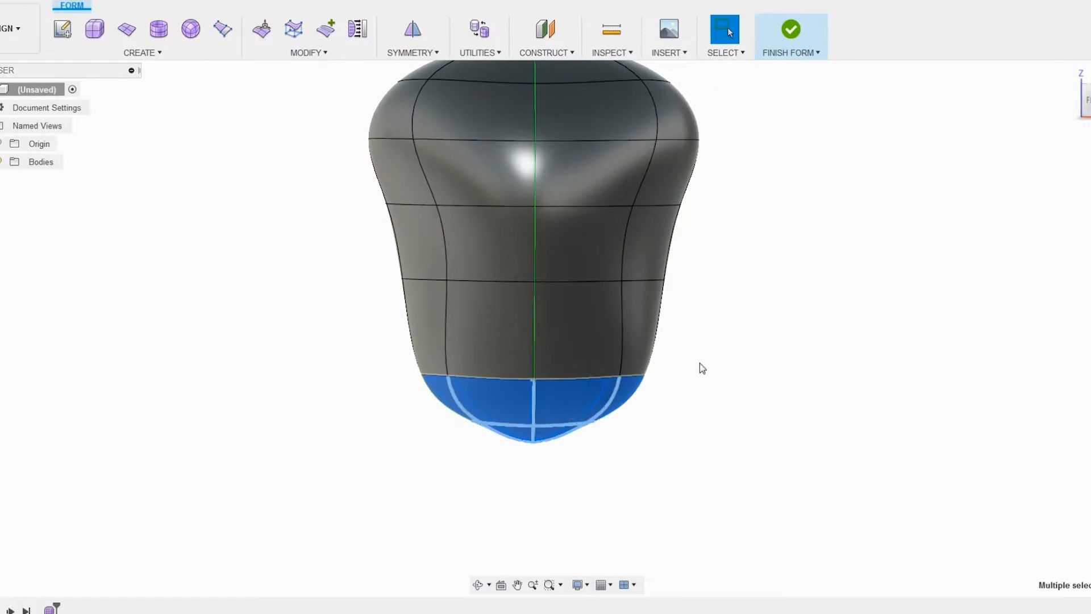
key(Delete)
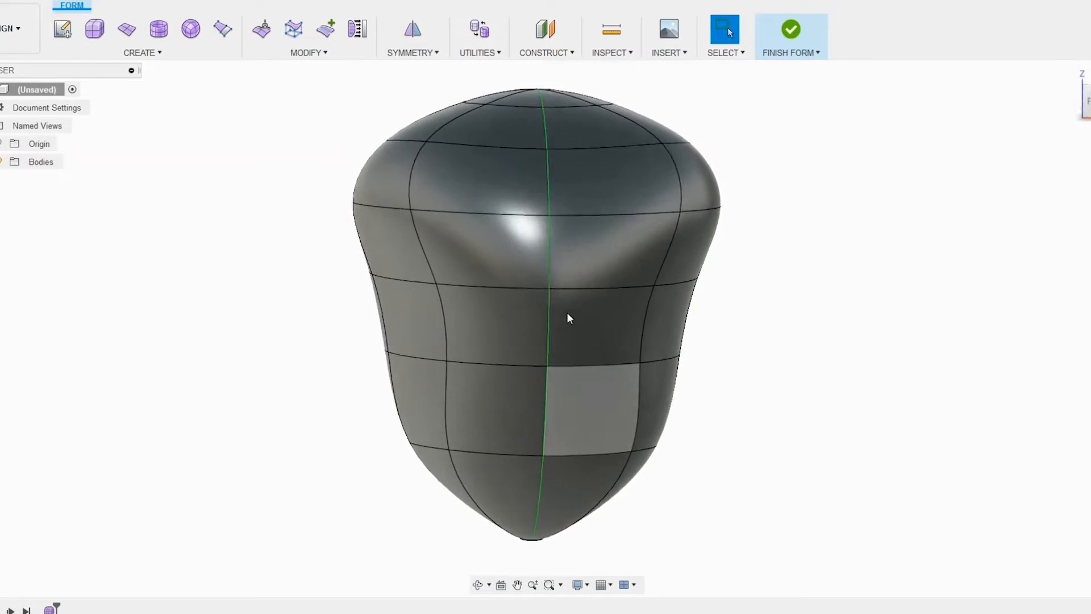
double_click(564, 142)
key(Delete)
- Edit the edge loop around the crown of the form and pull the top upward
shift+middle_drag(561, 136, 562, 208)
double_click(626, 259)
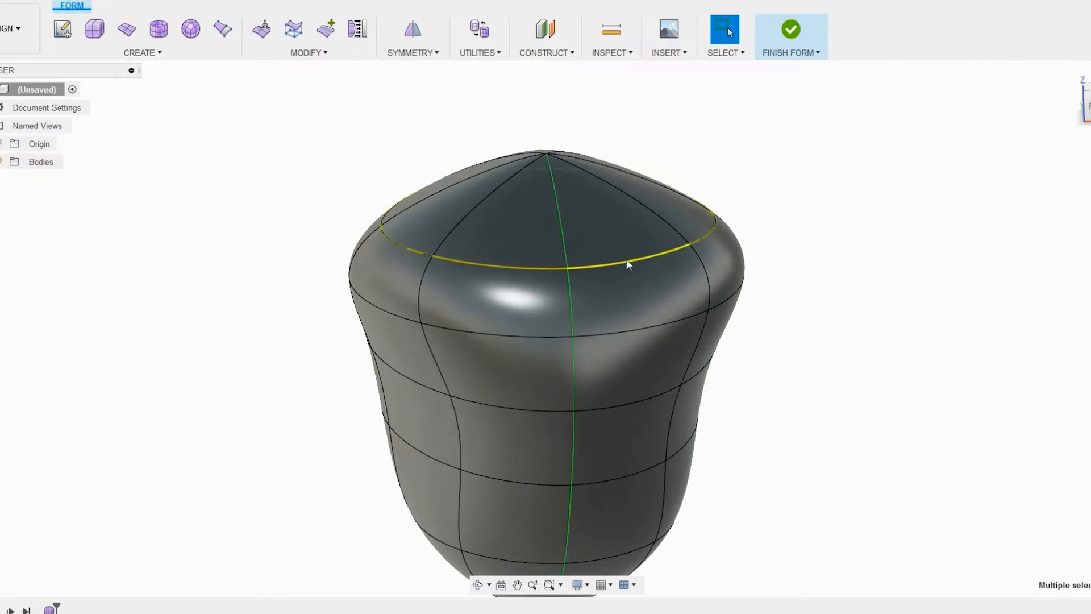
right_click(626, 259)
click(632, 235)
drag(574, 191, 556, 205)
shift+middle_drag(556, 205, 550, 163)
drag(544, 149, 544, 92)
- Pull the bottom end of the form downward to lengthen the chin
scroll(585, 227, down, 1)
shift+middle_drag(597, 233, 575, 224)
drag(541, 521, 538, 523)
drag(579, 413, 584, 463)
- Move two points on the form's side profile inward and slightly upward, then finish editing the form
shift+middle_drag(455, 253, 425, 298)
click(442, 295)
drag(442, 295, 463, 285)
shift+middle_drag(462, 285, 467, 259)
click(436, 162)
drag(436, 161, 459, 140)
shift+middle_drag(378, 278, 347, 256)
click(1054, 372)
- Select the rear half of the form and delete it, leaving an open-backed face
shift+middle_drag(1068, 382, 1035, 397)
drag(756, 94, 627, 448)
shift+middle_drag(627, 448, 635, 322)
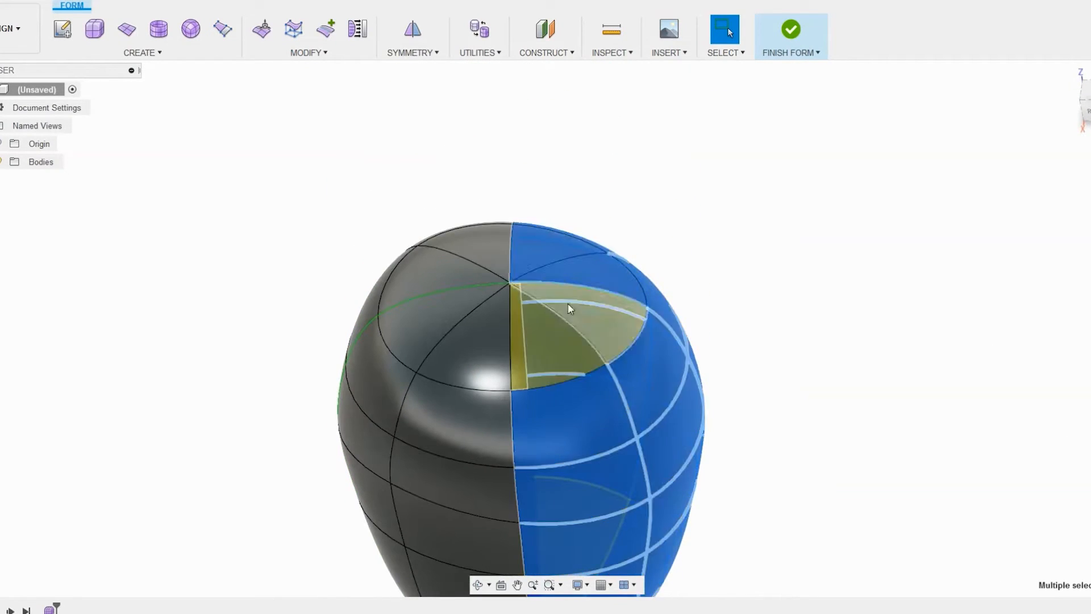
key(Delete)
- Edit the face form and move its two mirrored upper rear edges outward and upward by about 28.8 mm and 8.1 mm
shift+middle_drag(566, 265, 757, 319)
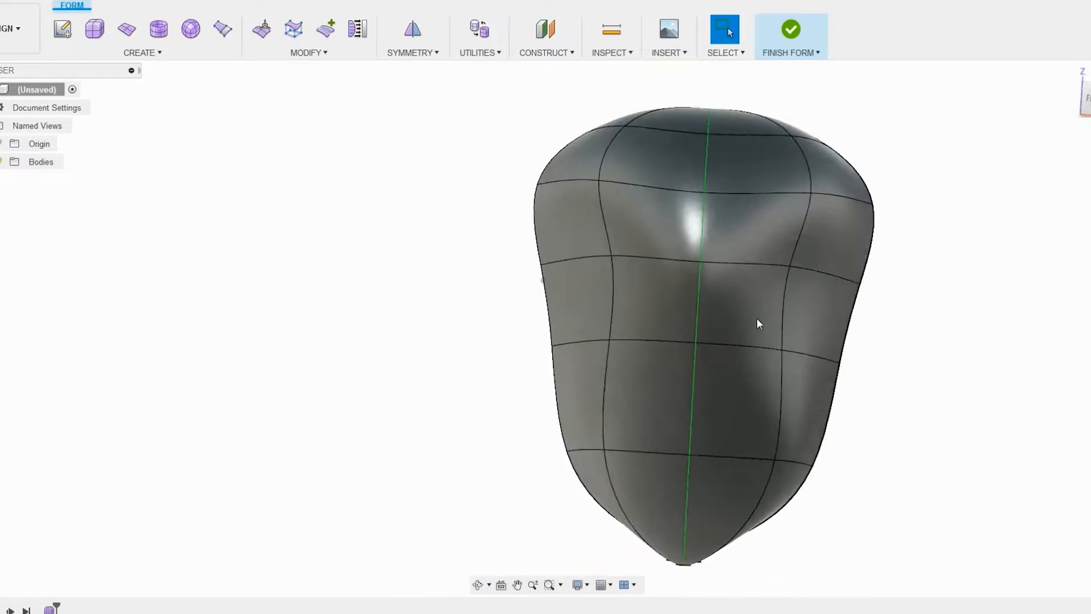
shift+middle_drag(755, 319, 686, 300)
right_click(627, 251)
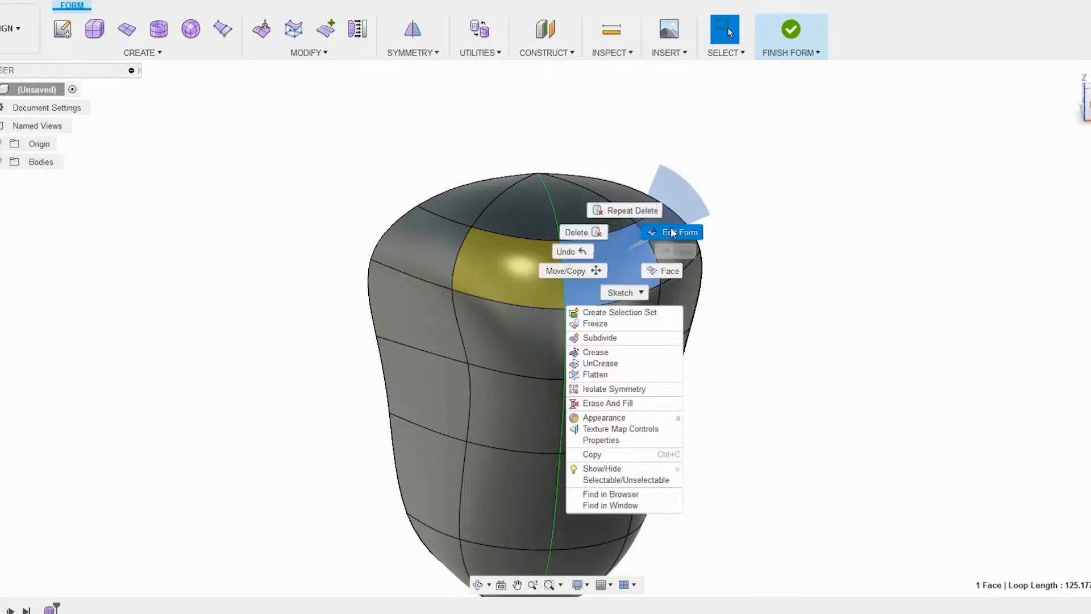
click(677, 231)
shift+middle_drag(677, 231, 653, 270)
click(647, 223)
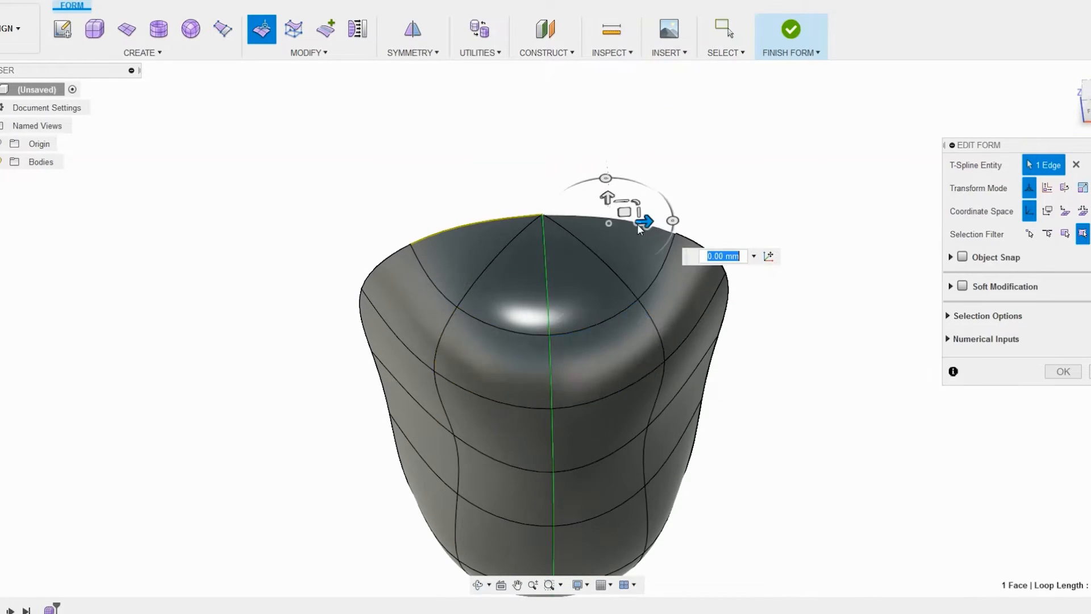
shift+click(692, 248)
shift+middle_drag(795, 329, 779, 279)
drag(672, 273, 773, 249)
shift+middle_drag(773, 249, 761, 272)
scroll(774, 248, down, 3)
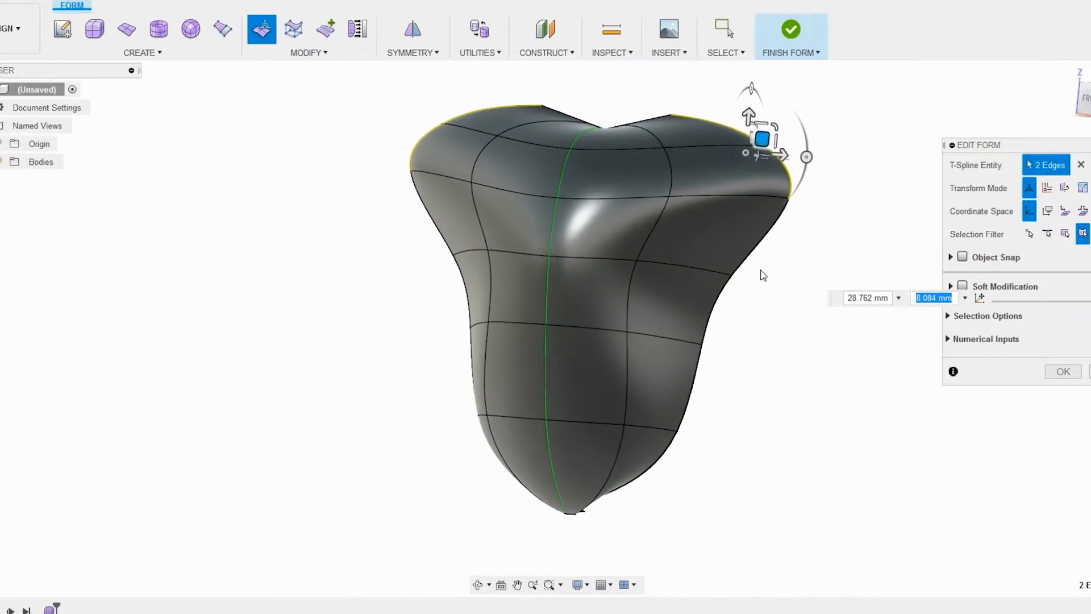
- Adjust the flared side of the form and move its outer rim vertex inward by about 26.5 mm
drag(757, 259, 786, 288)
click(817, 222)
drag(821, 207, 779, 207)
- Raise the vertex in the notch at the top centre of the form to round the crown
shift+middle_drag(706, 191, 718, 209)
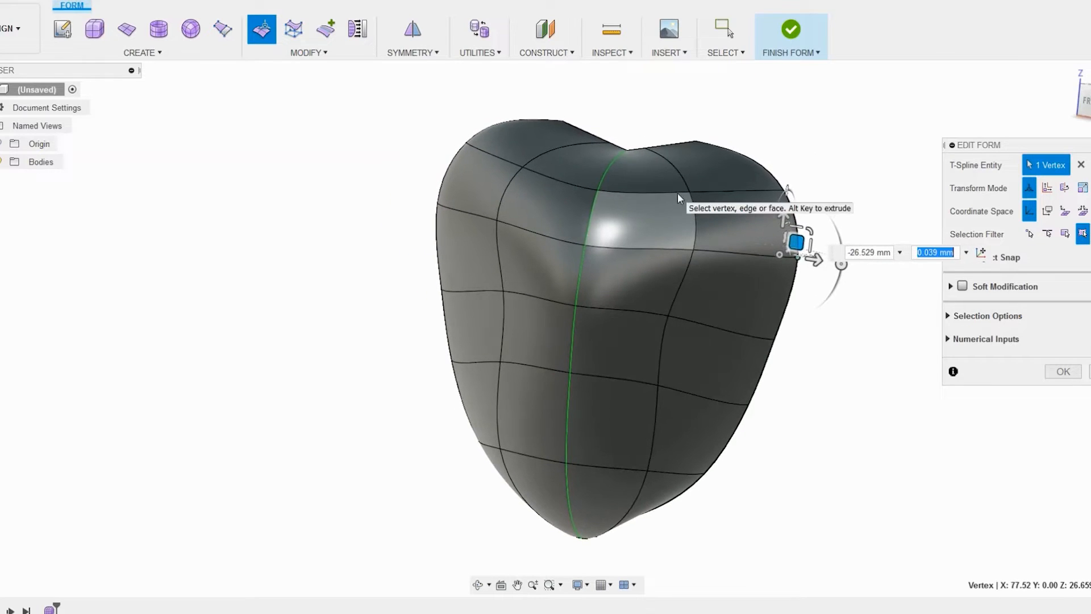
click(627, 150)
drag(631, 136, 638, 107)
key(ctrl+z)
shift+middle_drag(640, 111, 619, 177)
drag(618, 176, 616, 142)
- Adjust the upper front of the face form by shifting the selected geometry slightly upward
shift+middle_drag(616, 142, 571, 160)
click(574, 218)
click(604, 208)
click(574, 252)
drag(572, 149, 562, 139)
- Push the lower vertex on the front centre line back into the form to give the profile a concave dip
shift+middle_drag(562, 138, 662, 363)
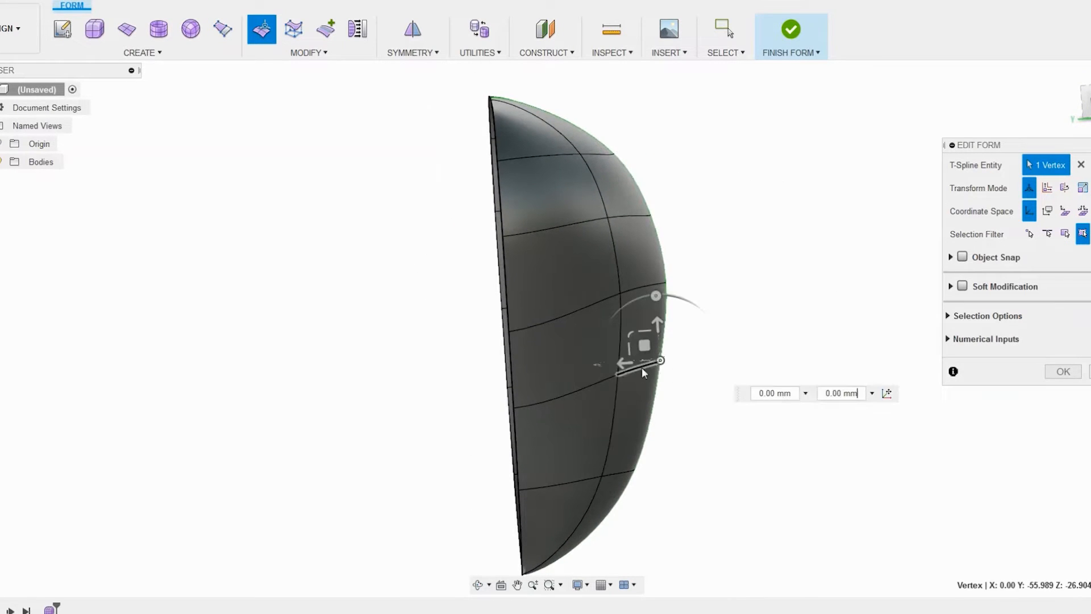
drag(614, 356, 581, 349)
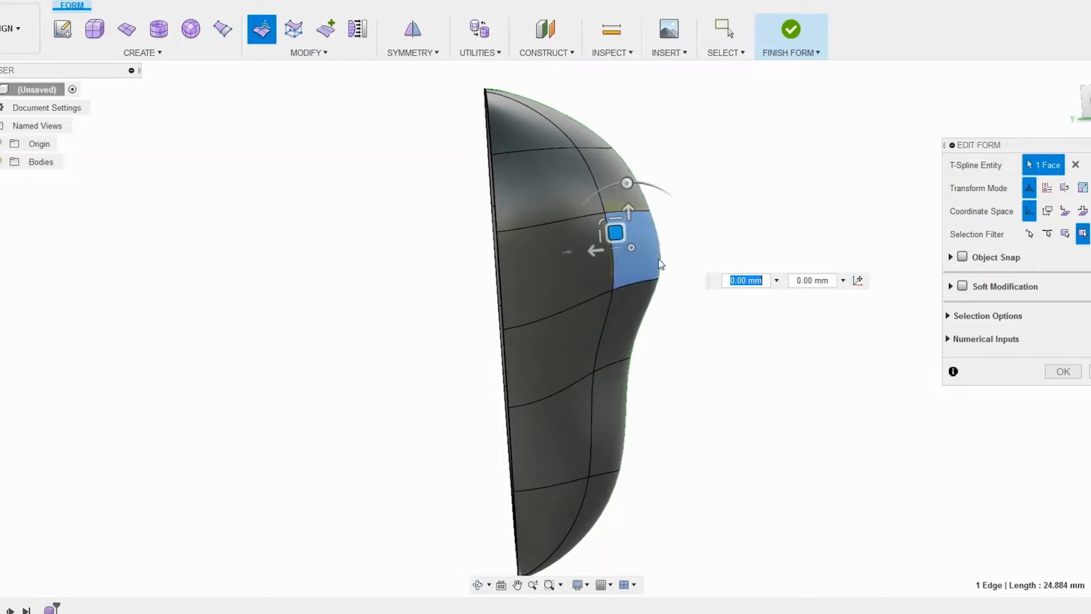
shift+middle_drag(599, 225, 665, 324)
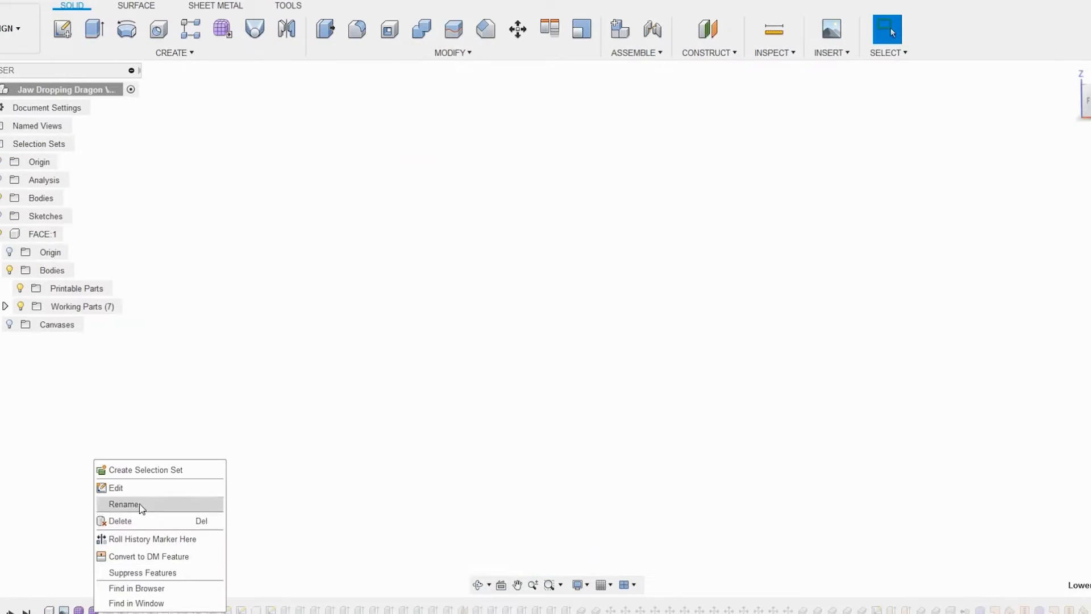
- Edit the lower jaw form feature in the Jaw Dropping Dragon design, moving its rear corner face outward by 5 mm
click(143, 495)
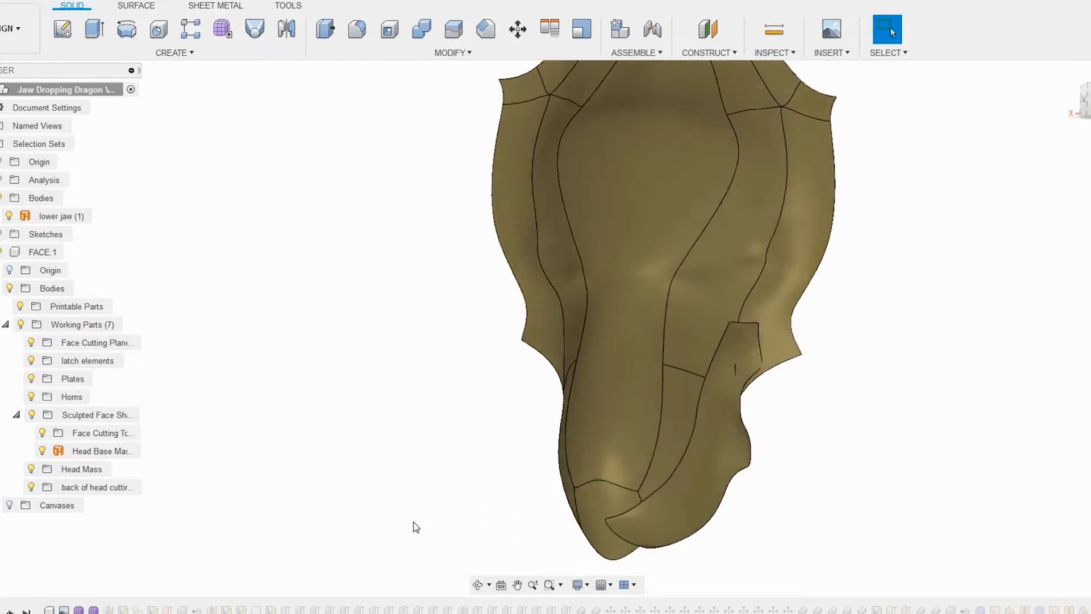
right_click(93, 609)
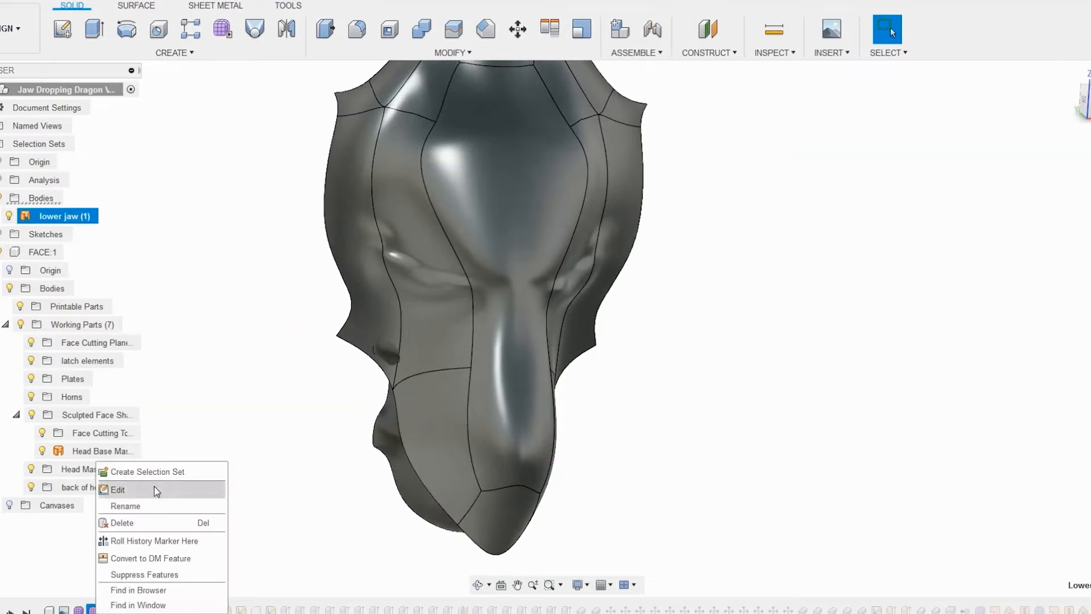
click(142, 490)
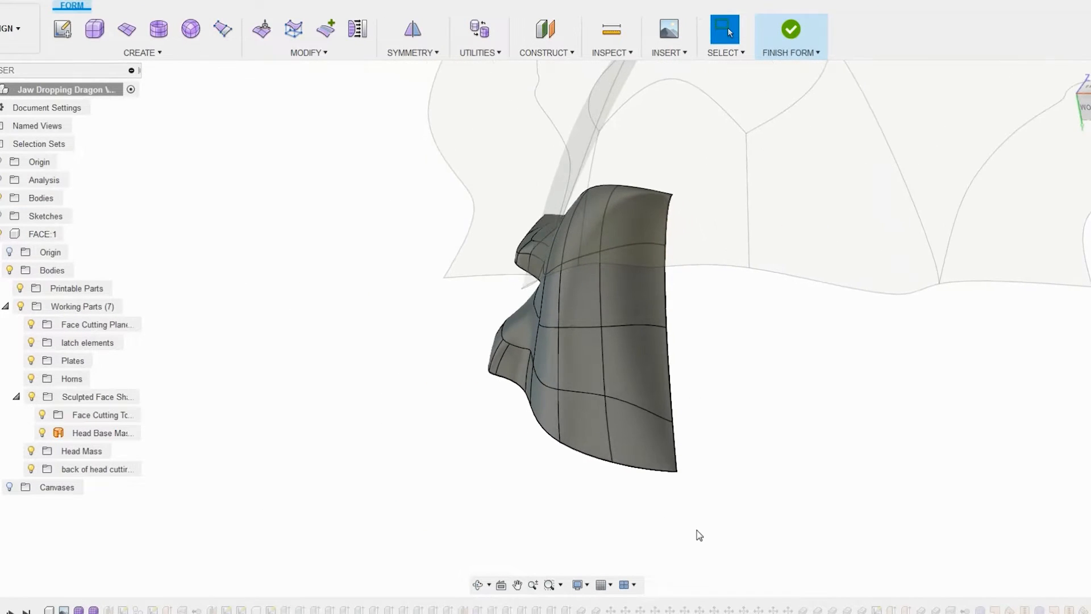
right_click(652, 455)
click(696, 442)
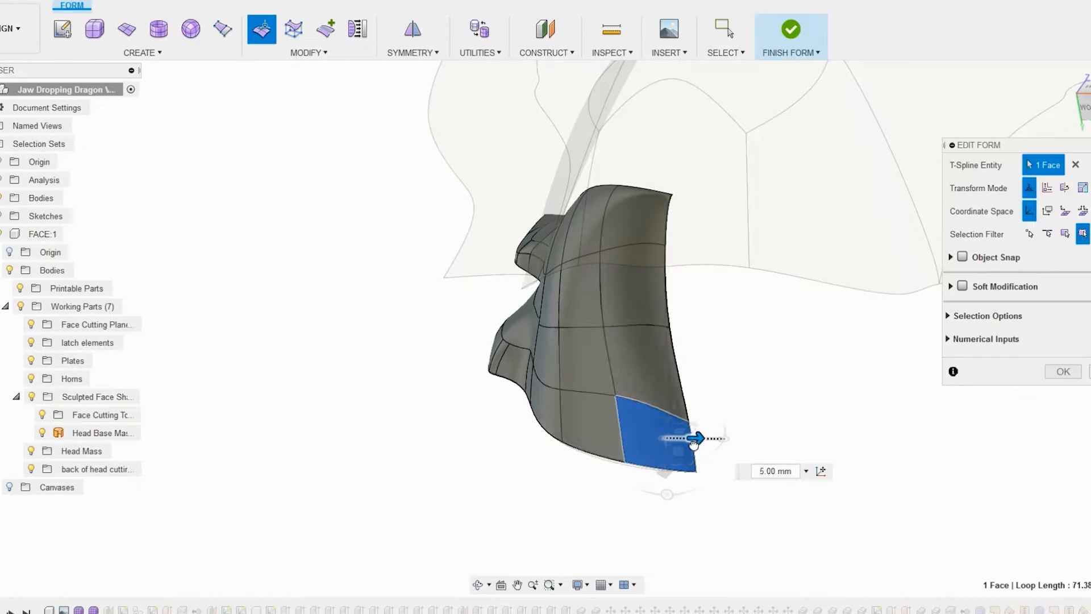
click(1063, 372)
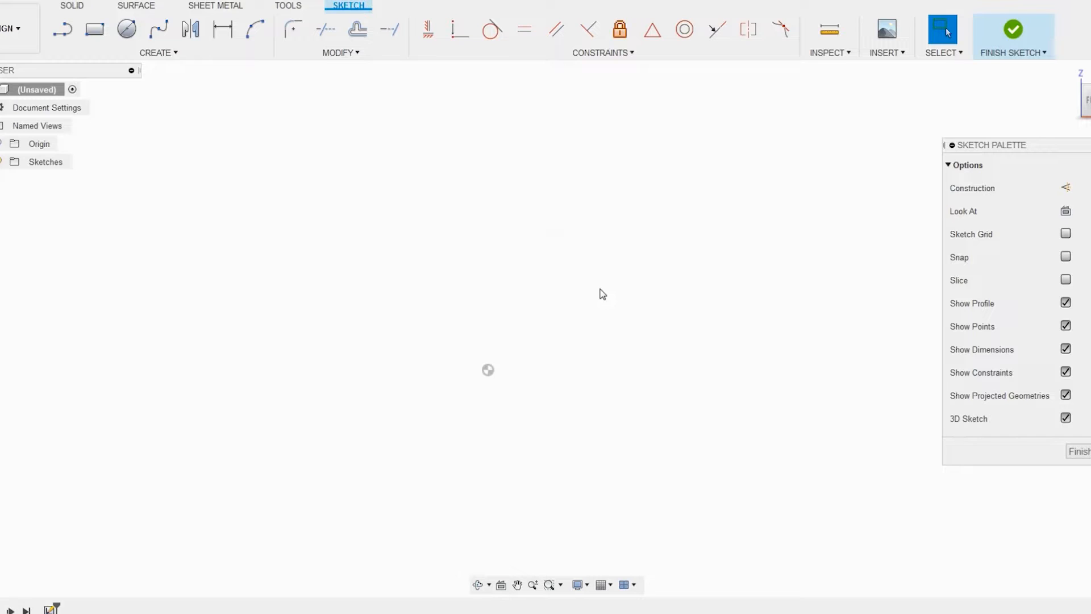
- Sketch an eye with a circle at the origin and spline curves for the lower lid, upper lid and lid crease, then finish the sketch
key(c)
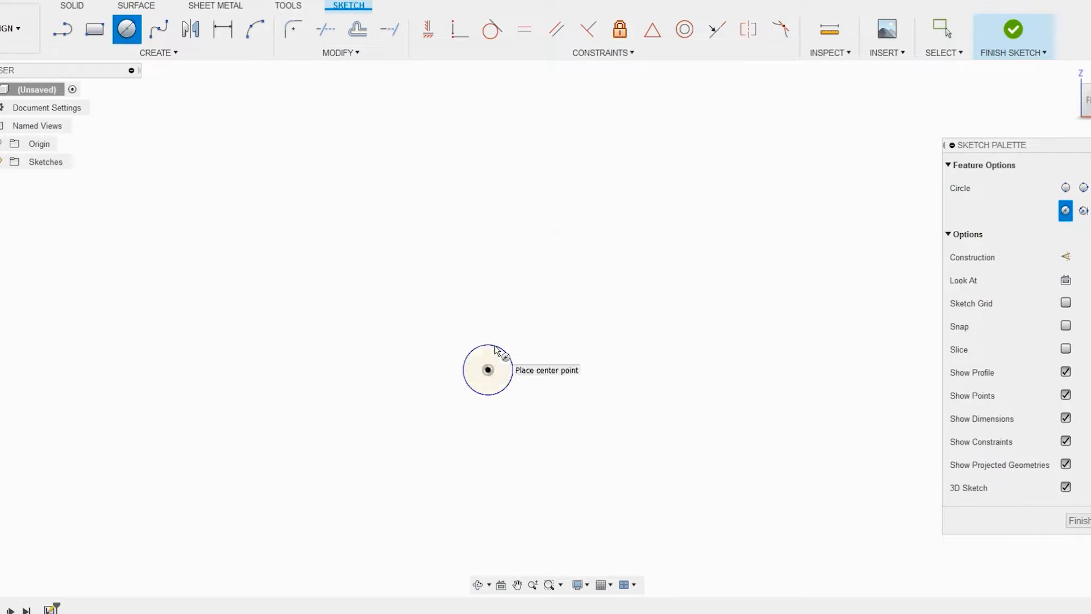
click(159, 33)
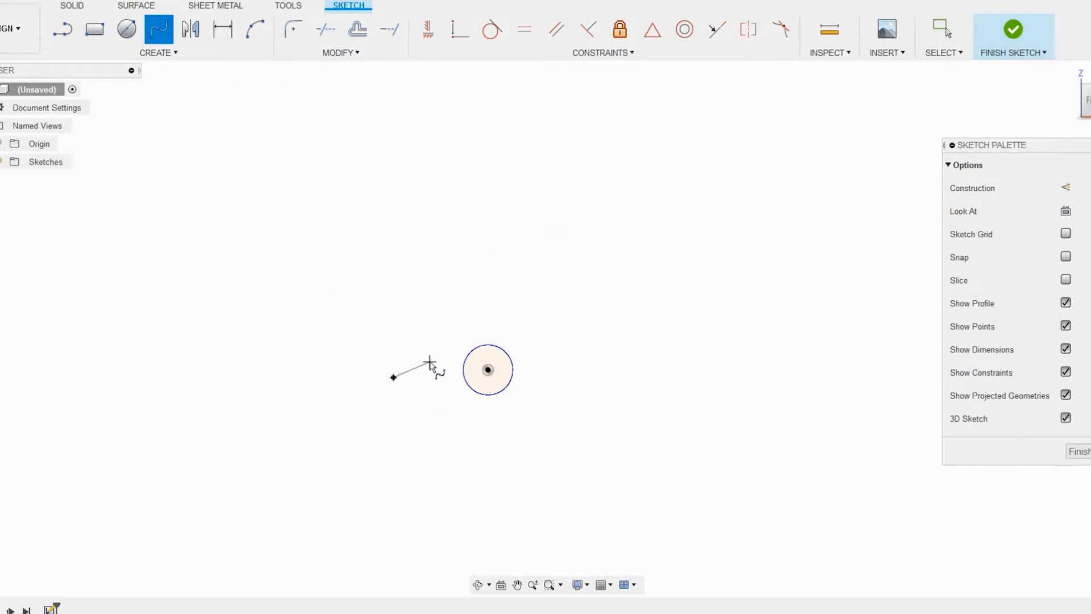
right_click(579, 397)
click(585, 353)
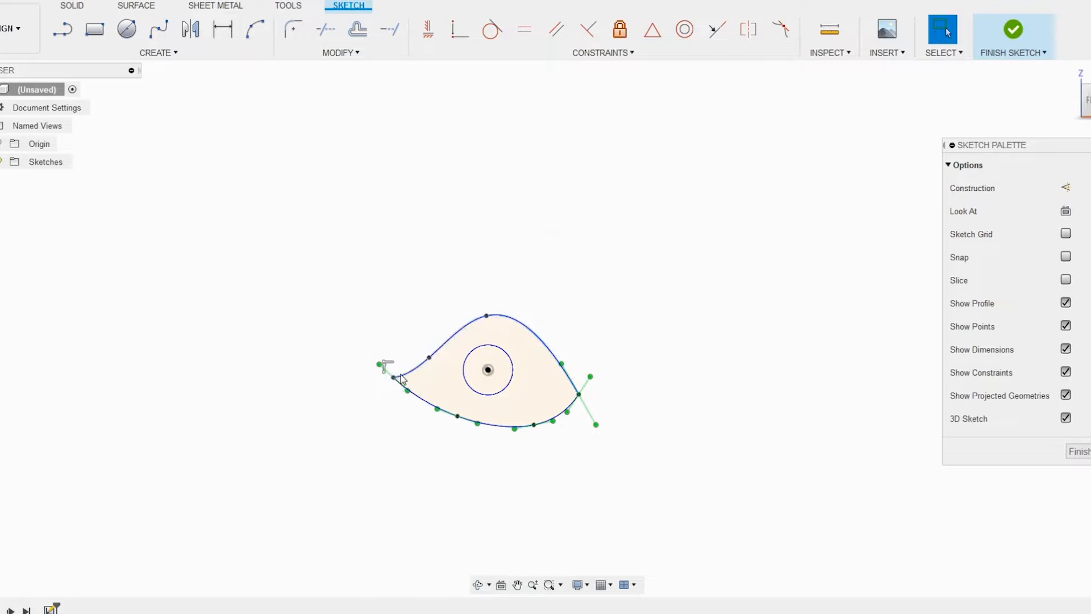
right_click(400, 379)
click(397, 333)
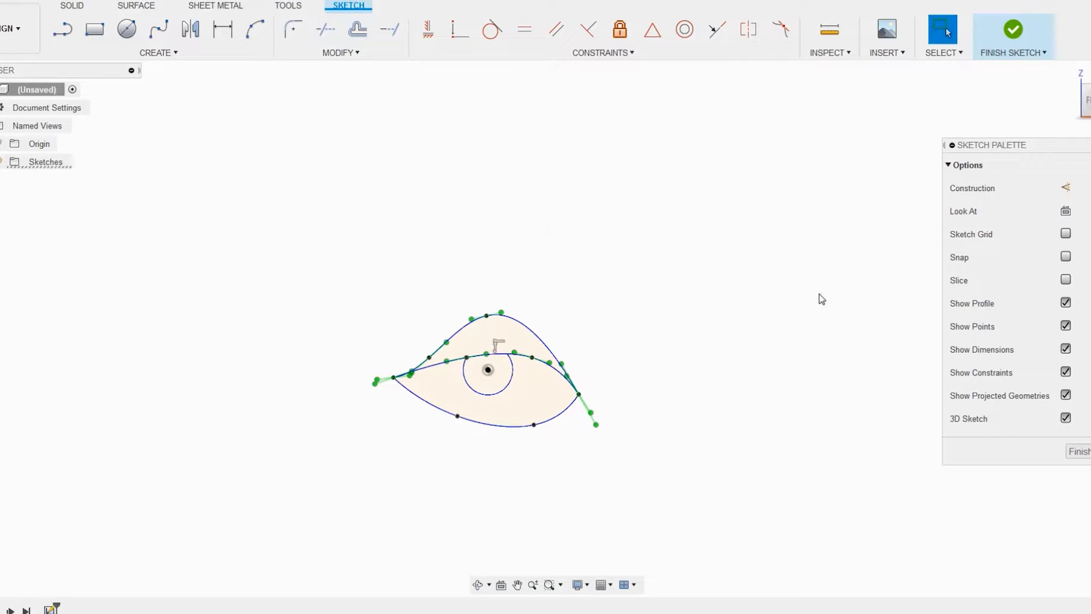
click(1020, 39)
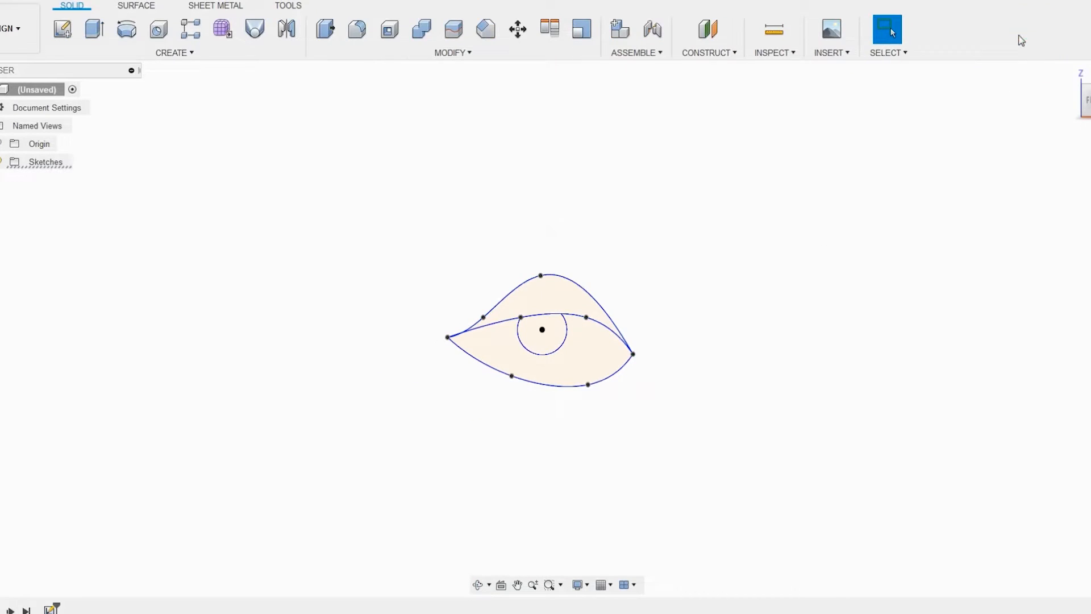
- Create a form with a 40 mm quadball centred on the eye sketch's circle
click(227, 37)
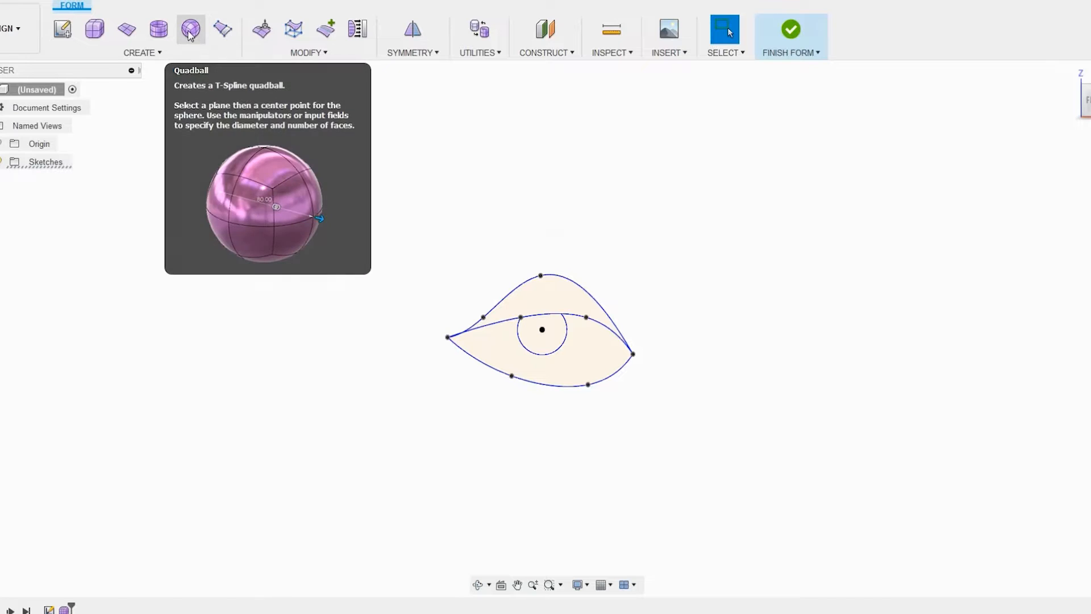
click(193, 52)
click(191, 30)
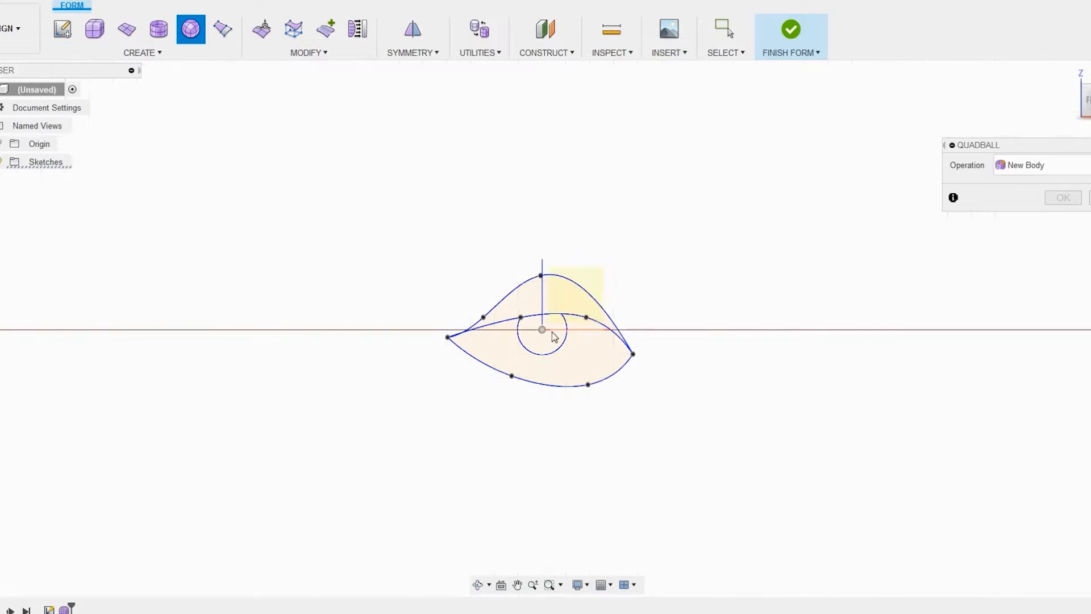
click(542, 330)
drag(644, 335, 614, 334)
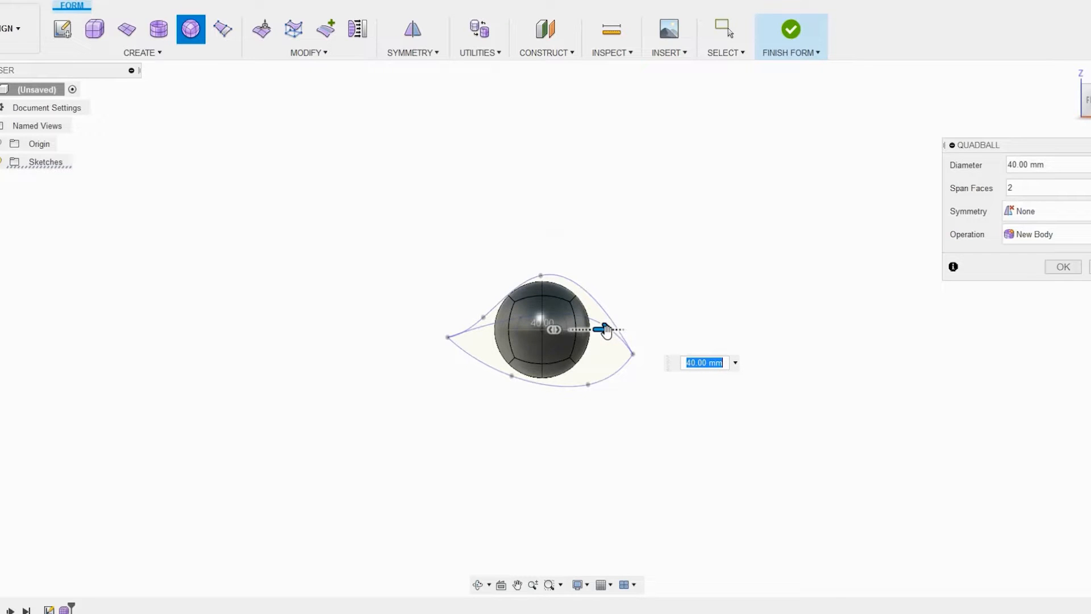
click(1063, 266)
- Edit the quadball form from the front, pulling its right-hand vertex out to the right corner of the eye sketch
scroll(581, 327, up, 7)
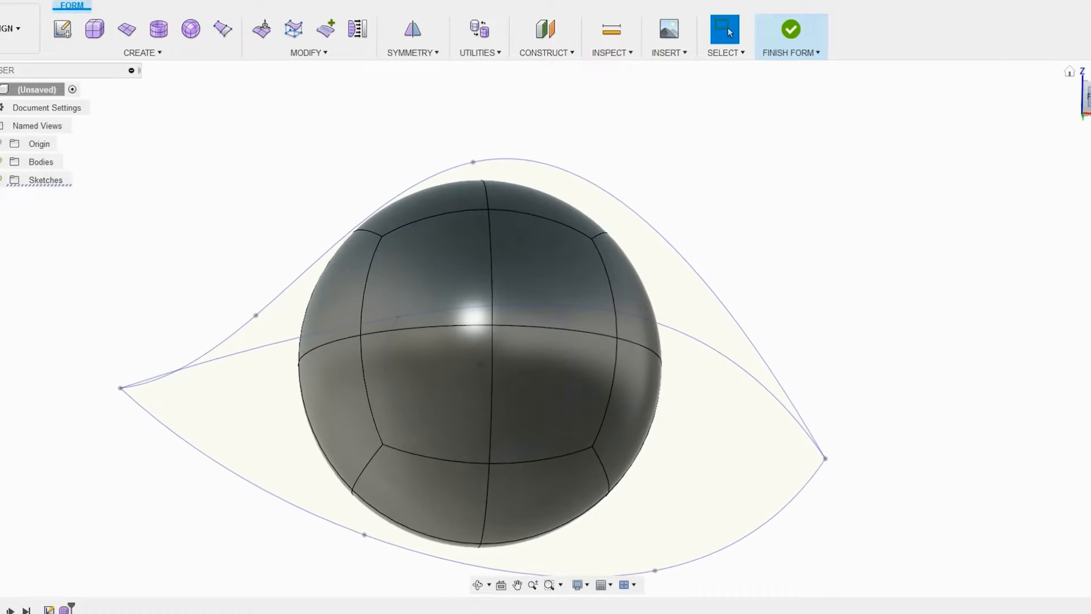
click(1089, 100)
right_click(733, 278)
click(777, 265)
drag(750, 264, 920, 324)
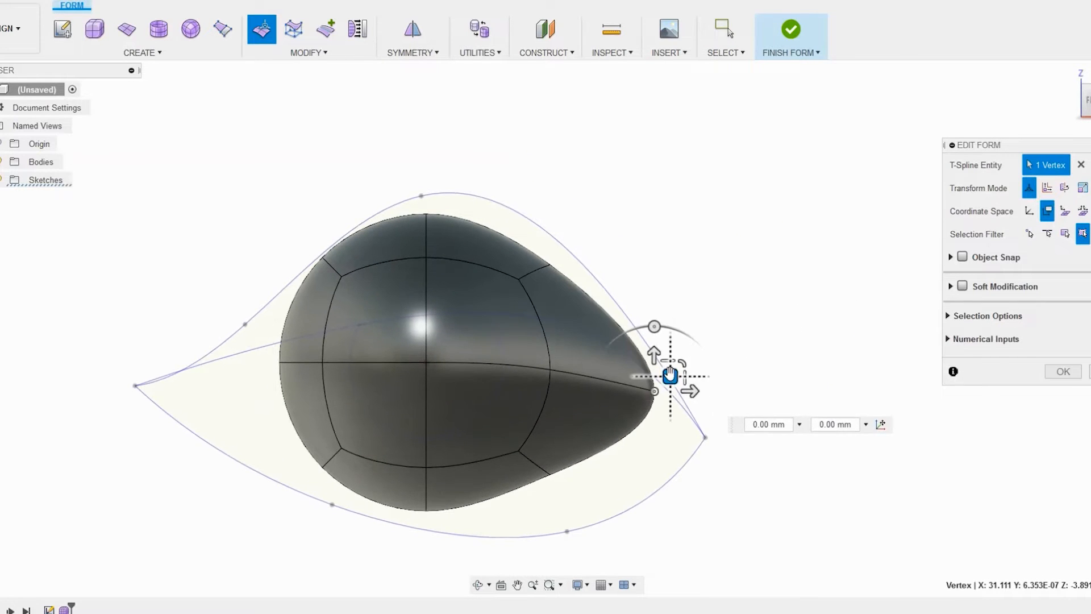
drag(671, 378, 807, 479)
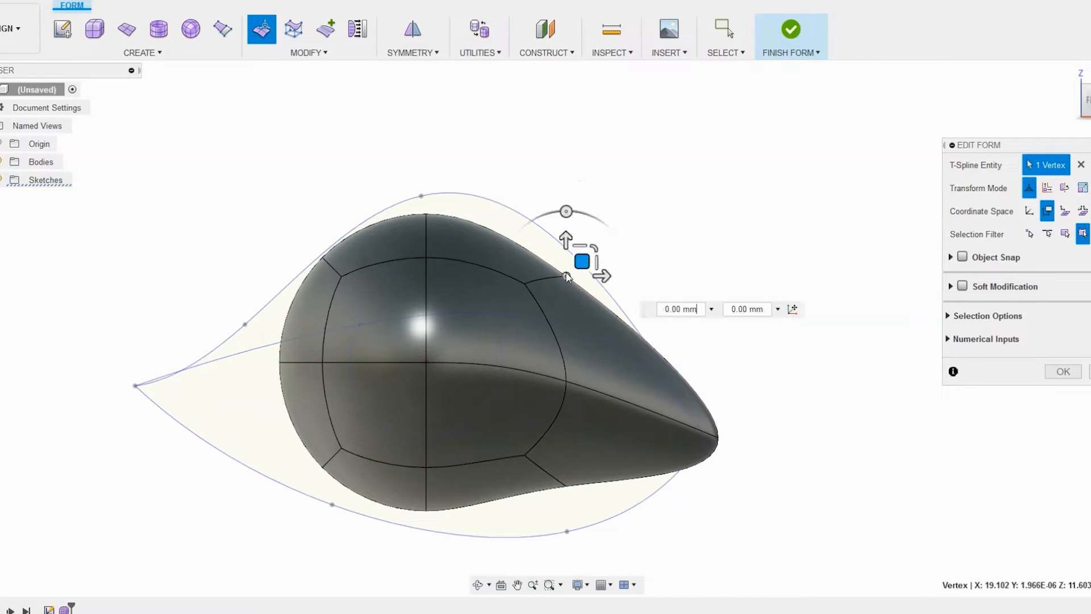
- Raise the ball's upper-right vertex and top vertex to reach the uppermost curve of the eye sketch
drag(582, 261, 616, 206)
click(431, 208)
drag(449, 174, 450, 158)
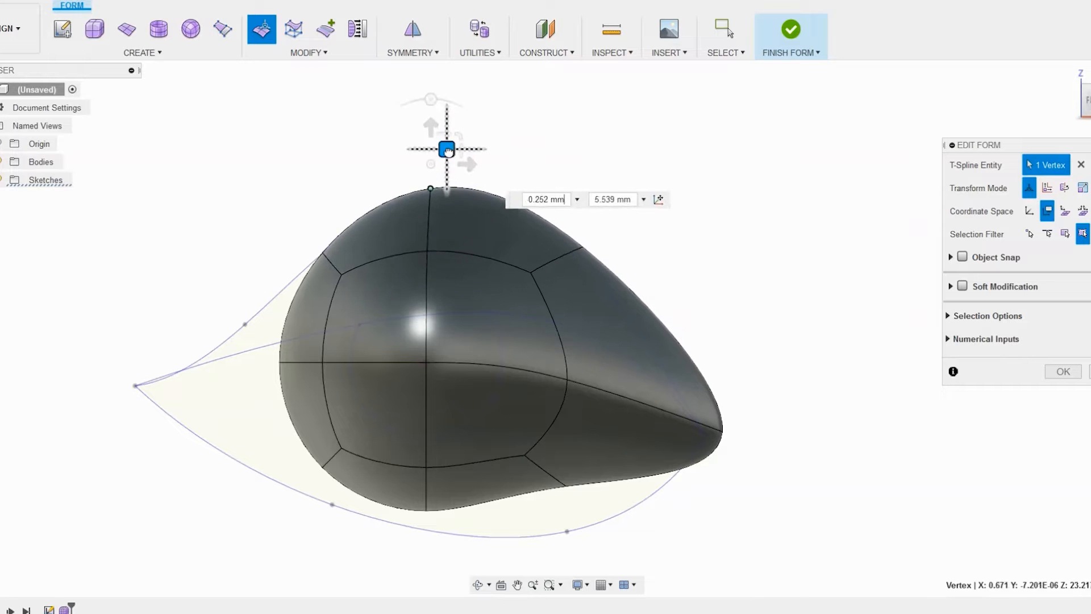
- Pull the left-hand vertex out to the left corner of the eye sketch and shift the upper-left vertex inward
drag(291, 348, 12, 404)
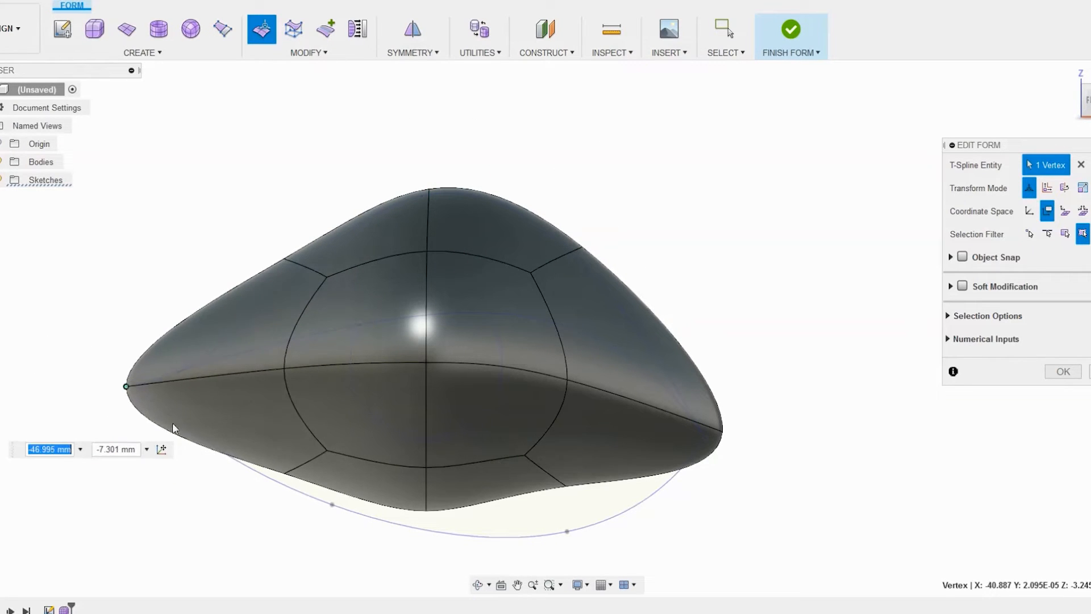
click(286, 260)
drag(310, 253, 358, 300)
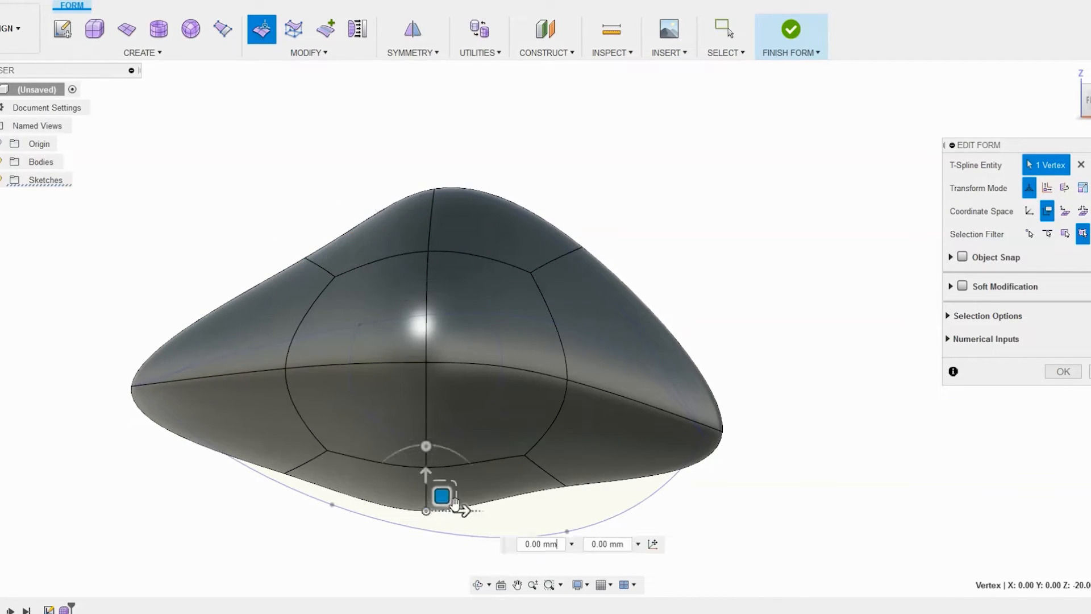
- Lower the bottom and lower-right vertices to cover the lower lid curve and extend the right corner slightly outward
drag(455, 511, 321, 515)
drag(302, 467, 669, 564)
drag(648, 348, 631, 350)
- Rotate and reposition the left edge on the horizontal centre line, and shift the upper-left edge down and outward
click(228, 376)
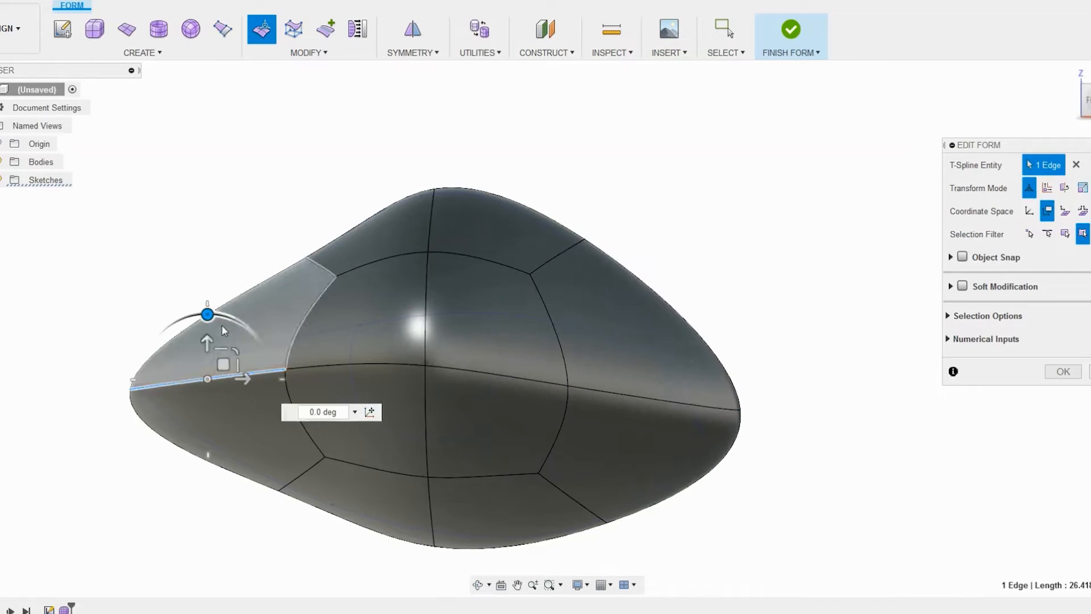
drag(206, 315, 222, 318)
drag(223, 365, 216, 406)
click(314, 265)
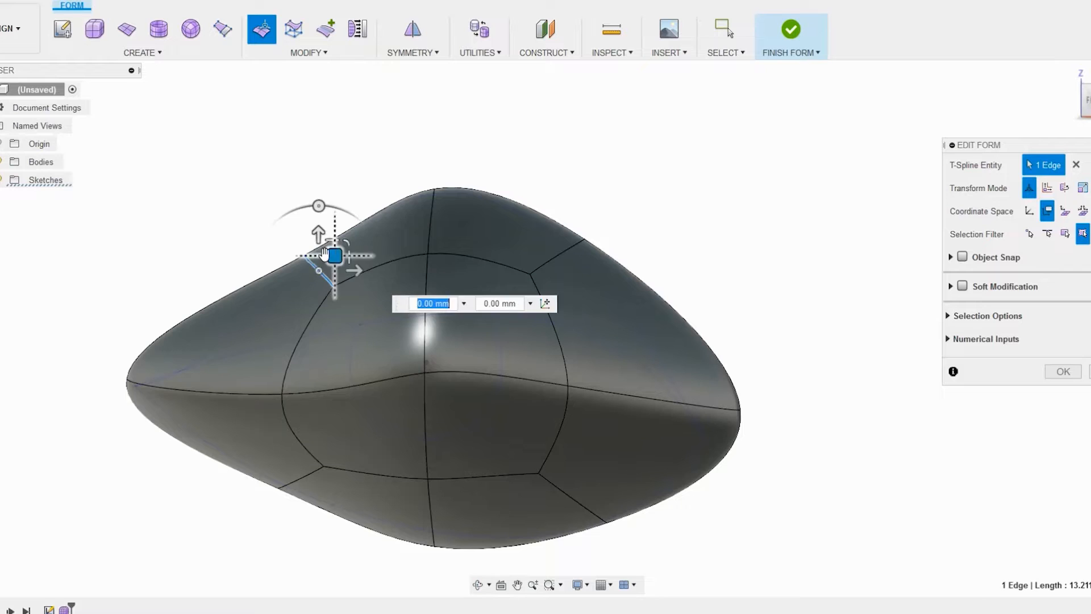
drag(333, 260, 280, 336)
- Move the top vertex left, nudge the lower-right vertex outward, and pull the upper-right side and right corner inward
click(426, 202)
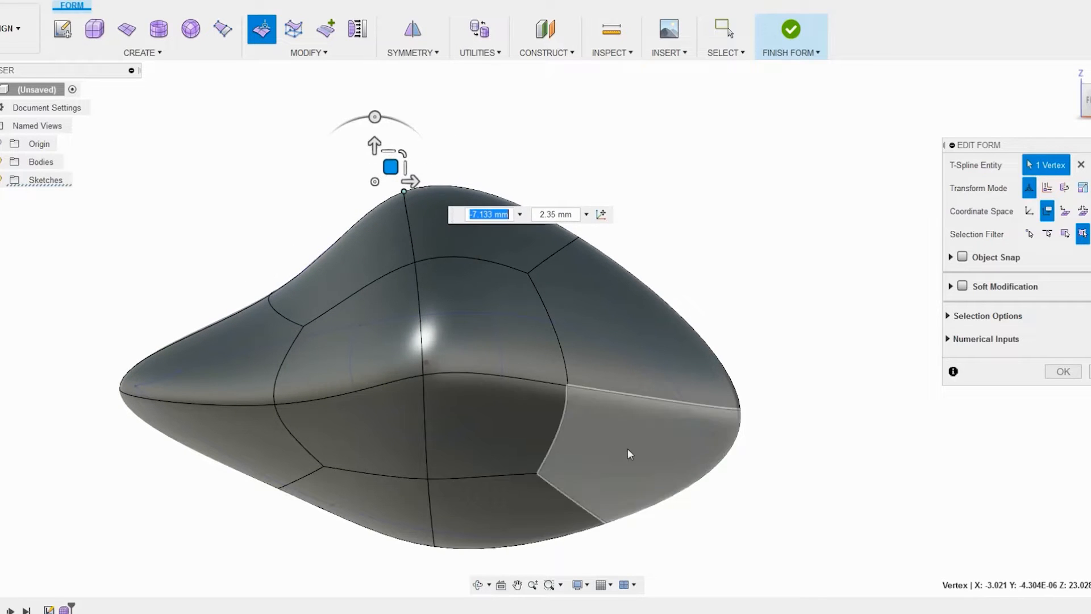
click(606, 523)
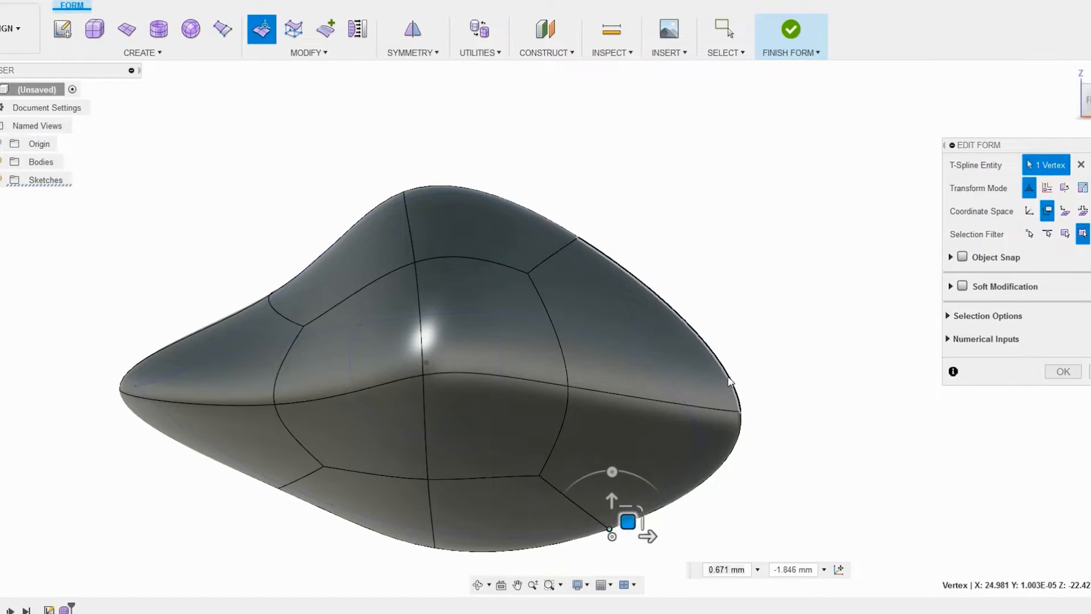
drag(660, 259, 624, 277)
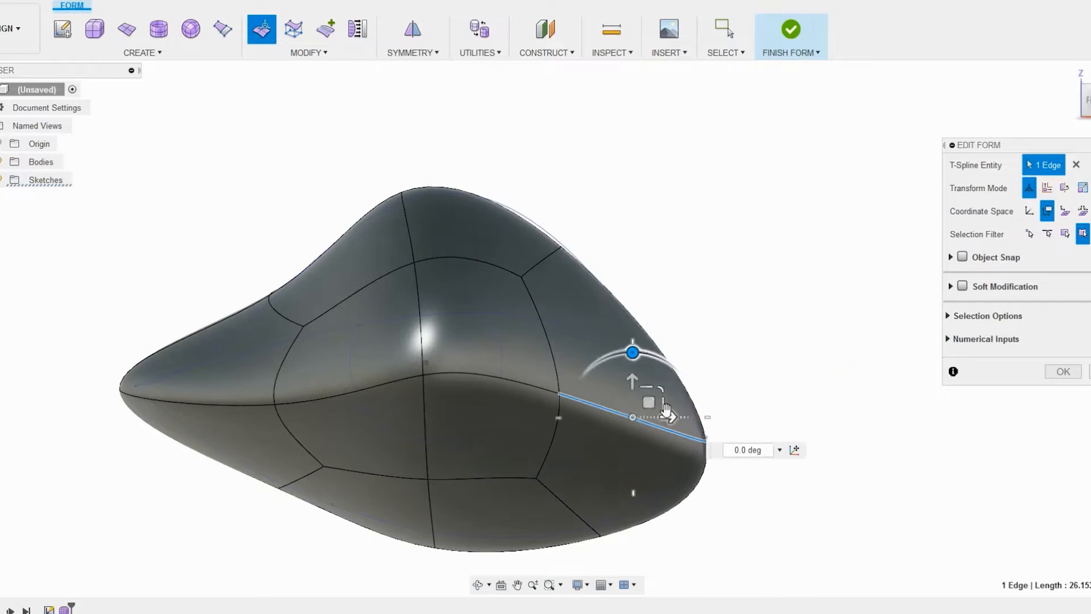
drag(665, 407, 591, 250)
drag(496, 205, 366, 222)
- Delete the rear half of the eye form's faces and finish the form
shift+middle_drag(1048, 409, 1050, 357)
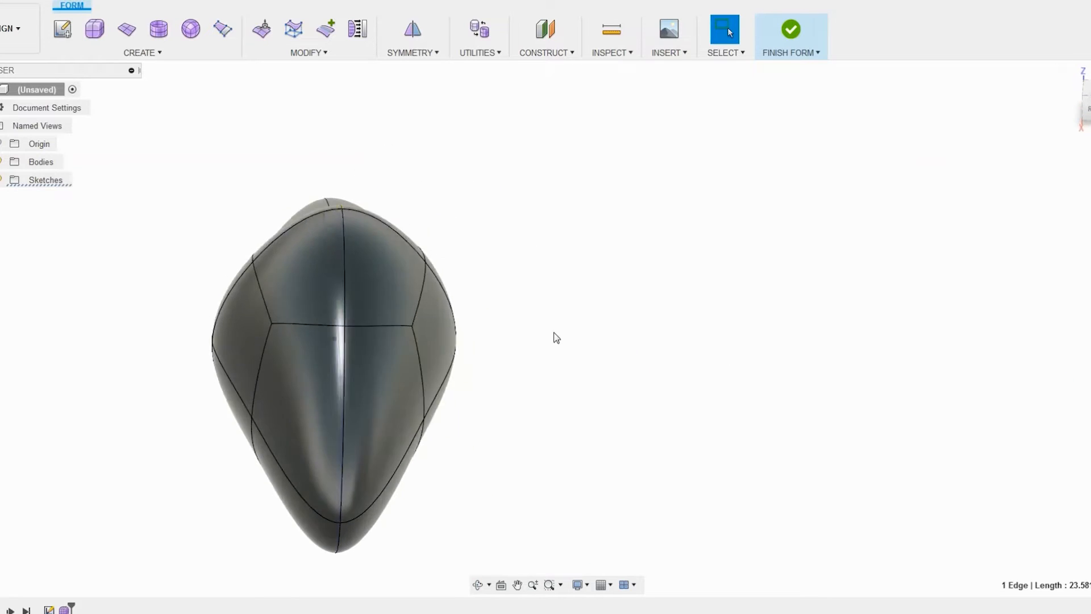
drag(555, 335, 416, 480)
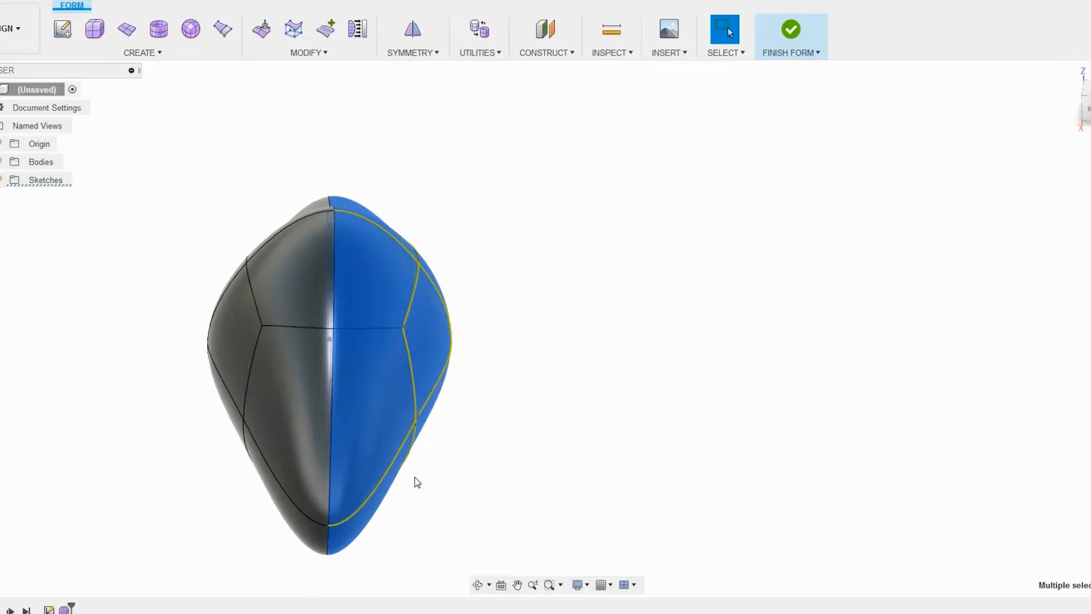
key(Delete)
shift+middle_drag(416, 479, 933, 195)
click(790, 31)
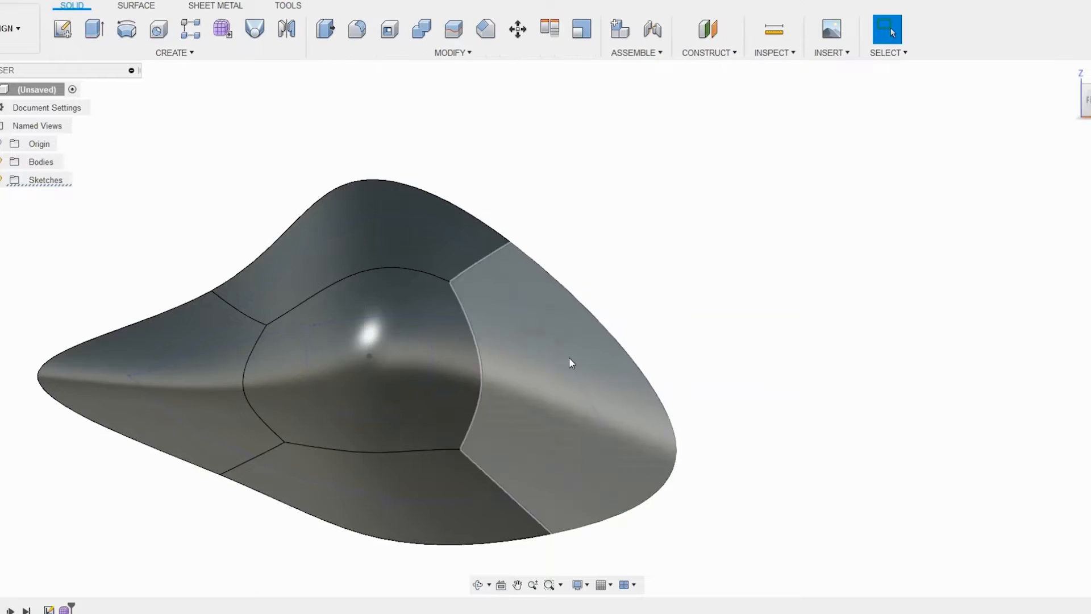
- Reopen the eye form for editing and move its left corner vertex inward to the sketch's left corner
right_click(65, 609)
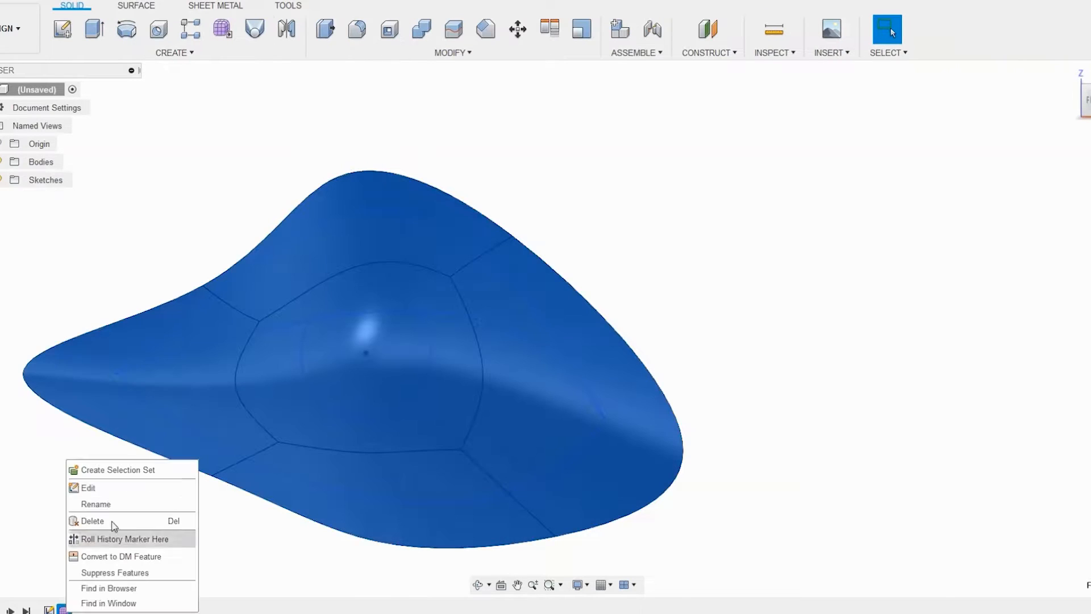
click(108, 490)
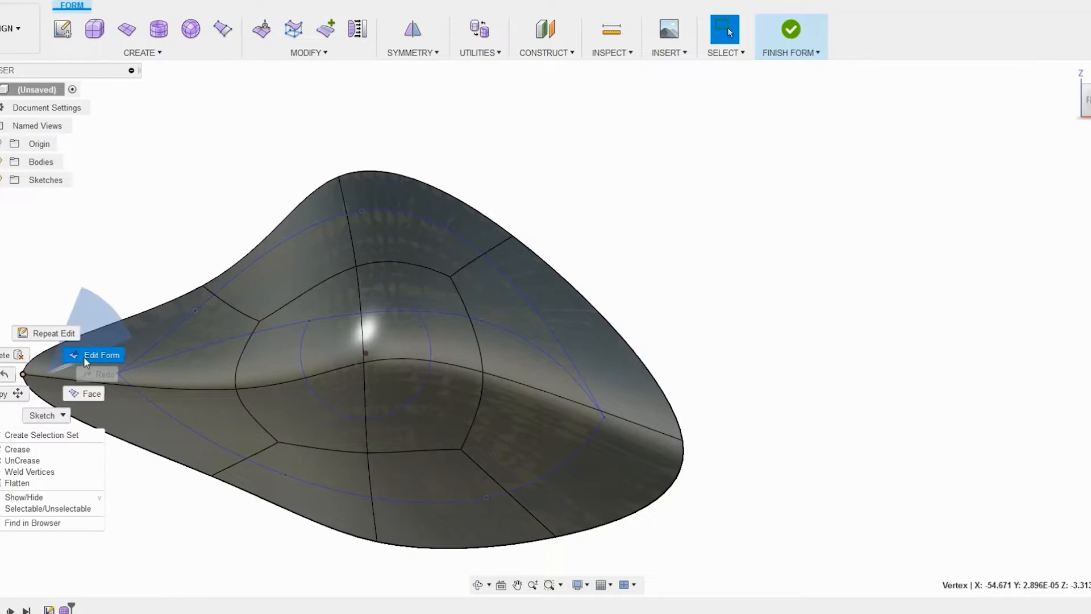
click(83, 356)
drag(23, 373, 138, 366)
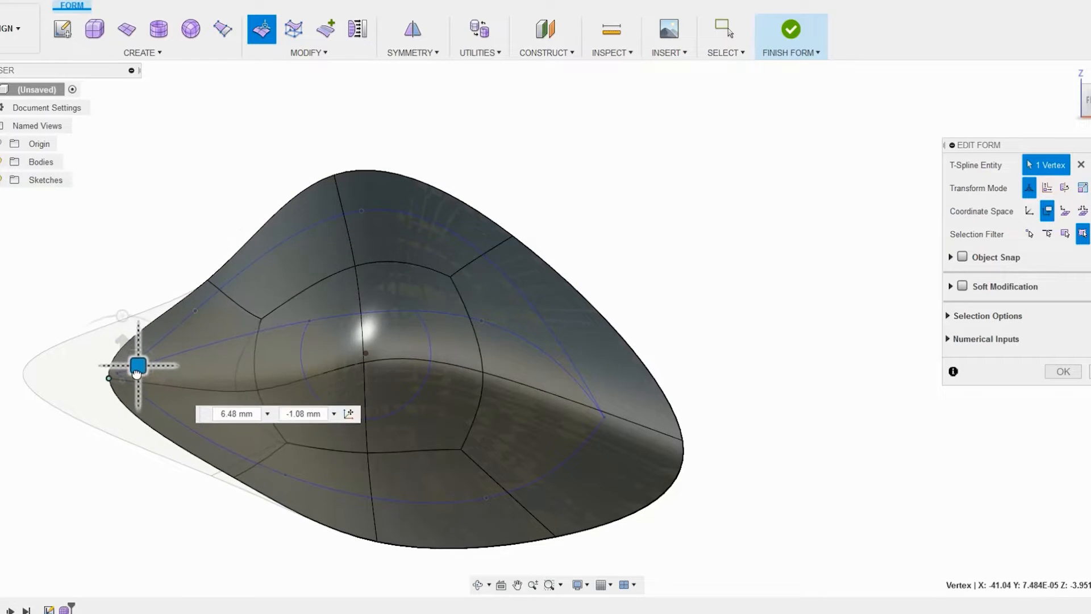
- Raise the lower rim towards the lower lid curve and pull the right corner vertex in to the sketch's right corner
click(454, 546)
drag(482, 524, 462, 489)
click(680, 435)
drag(680, 435, 617, 403)
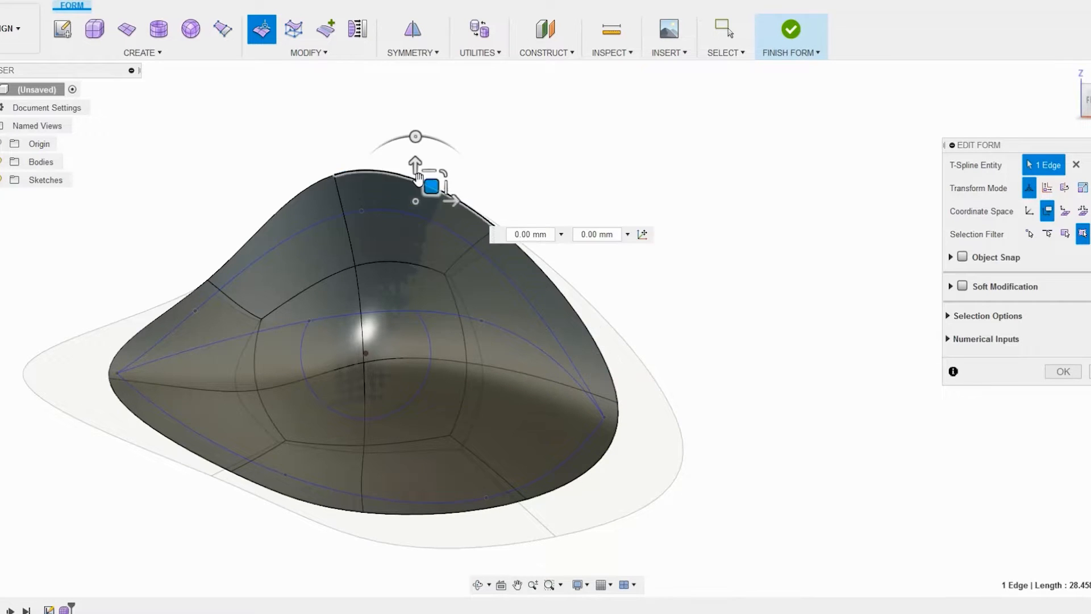
- Pull the upper and right rim edges in towards the sketch outline, then fine-tune the right corner vertex and finish the edit
drag(431, 186, 457, 215)
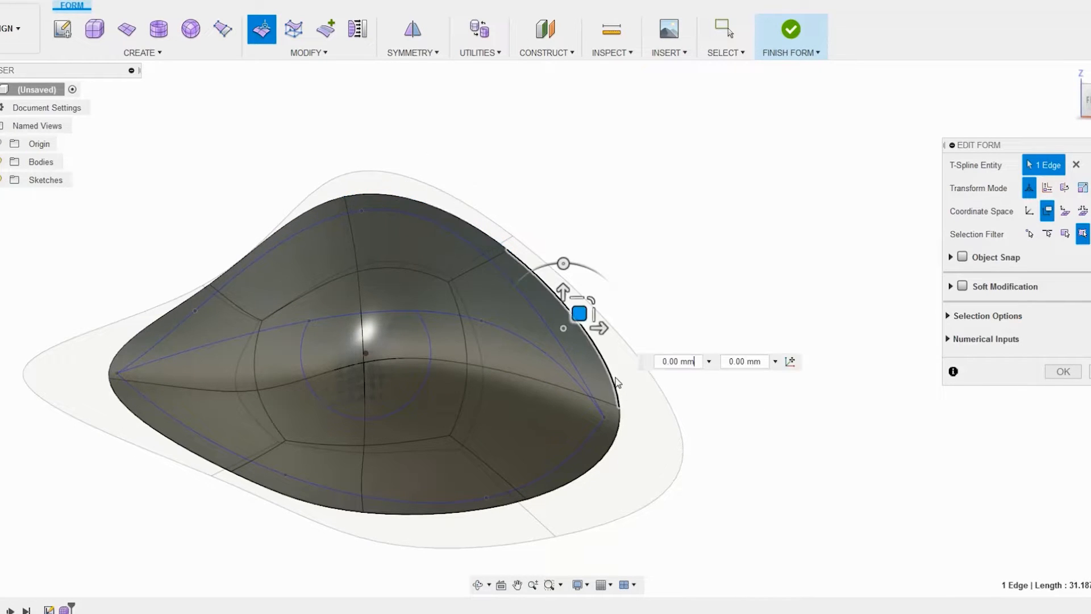
drag(579, 313, 560, 313)
mouse_move(605, 340)
mouse_down()
mouse_move(625, 346)
mouse_move(592, 341)
mouse_up()
drag(620, 389, 625, 408)
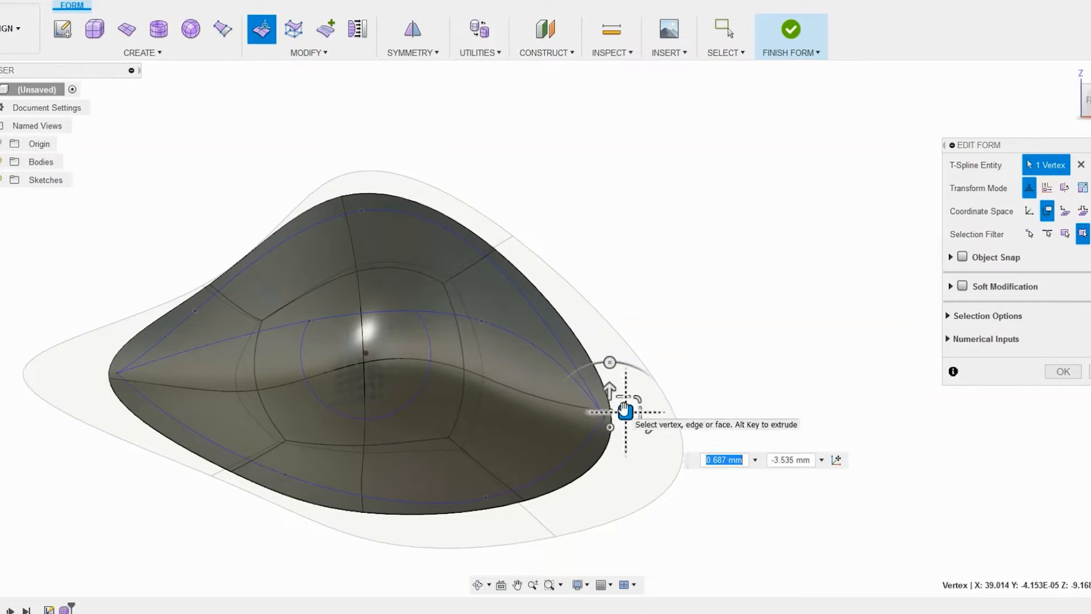
key(Return)
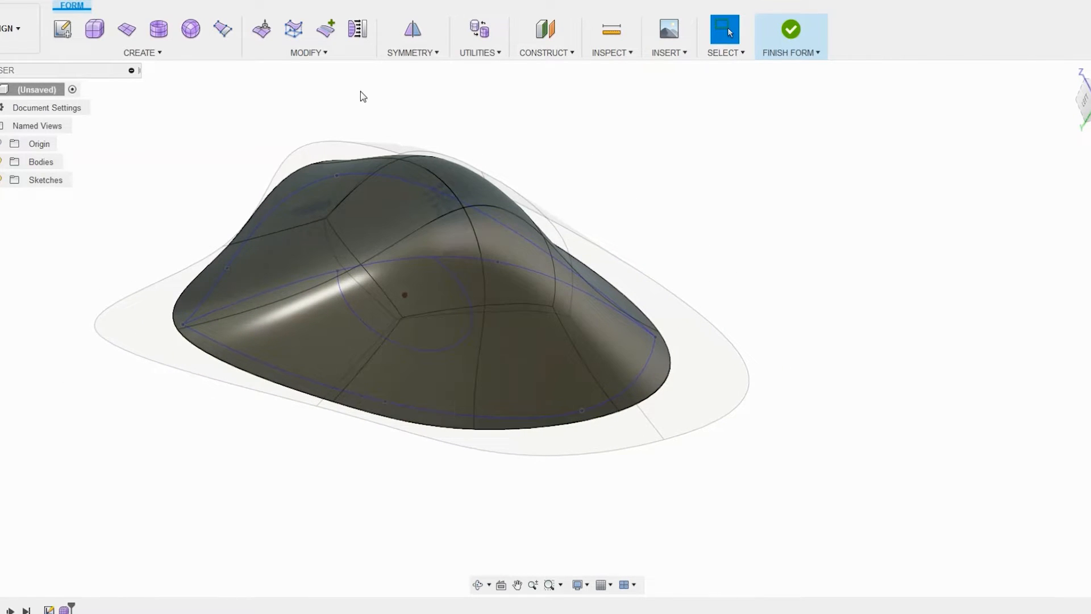
- Flatten the vertices around the eye form's open rim onto the XZ plane
click(324, 30)
click(308, 52)
click(372, 364)
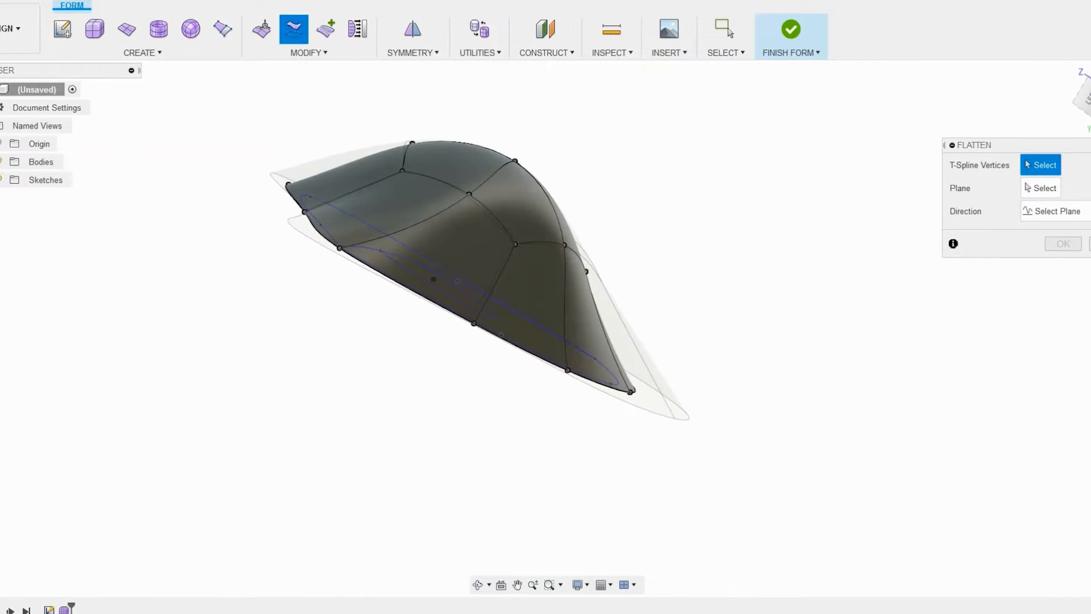
click(1040, 188)
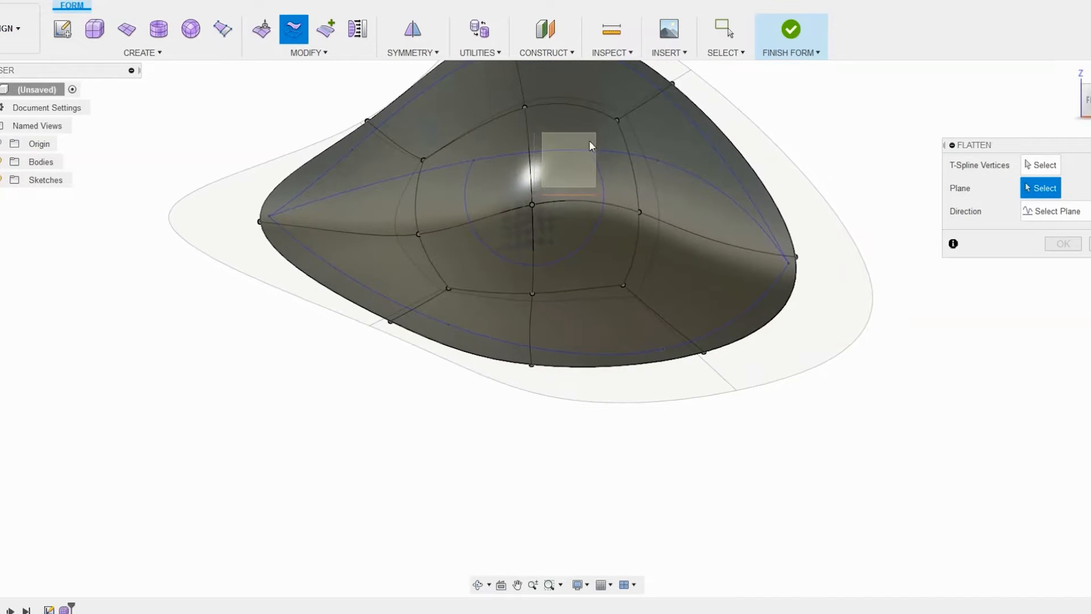
click(1050, 166)
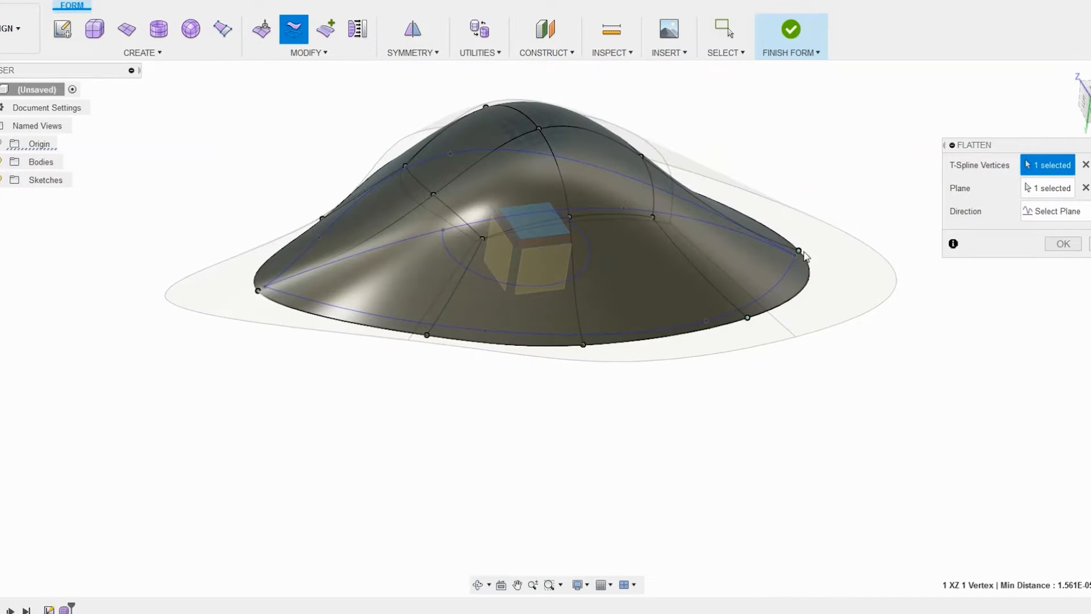
click(257, 290)
shift+middle_drag(259, 291, 344, 293)
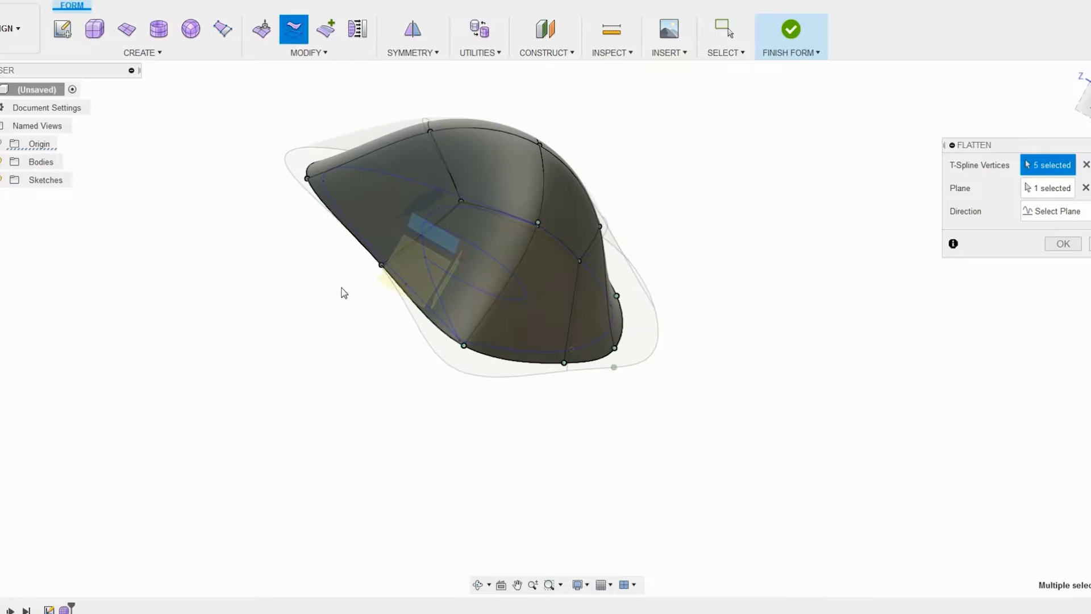
shift+middle_drag(332, 197, 489, 238)
click(1064, 244)
- Try to move the upper-right rim edge outward, then undo the move
shift+middle_drag(926, 205, 695, 239)
right_click(694, 239)
click(758, 223)
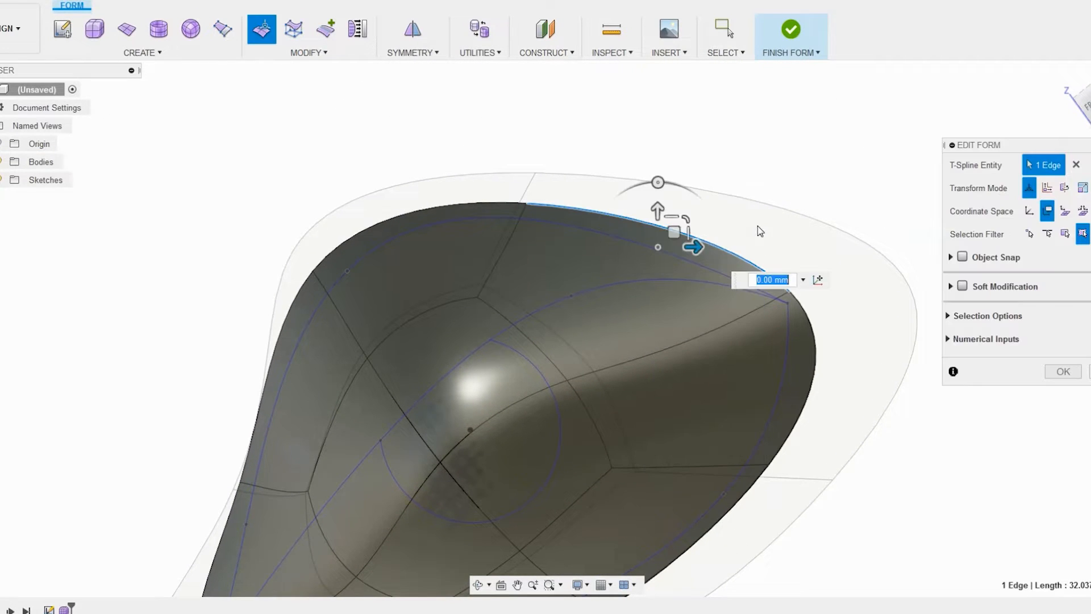
drag(659, 223, 687, 201)
shift+middle_drag(443, 210, 447, 210)
key(ctrl+z)
- Select the complete open rim loop of eight edges and try shifting it as a whole
shift+middle_drag(463, 212, 506, 196)
double_click(524, 159)
shift+middle_drag(524, 159, 524, 163)
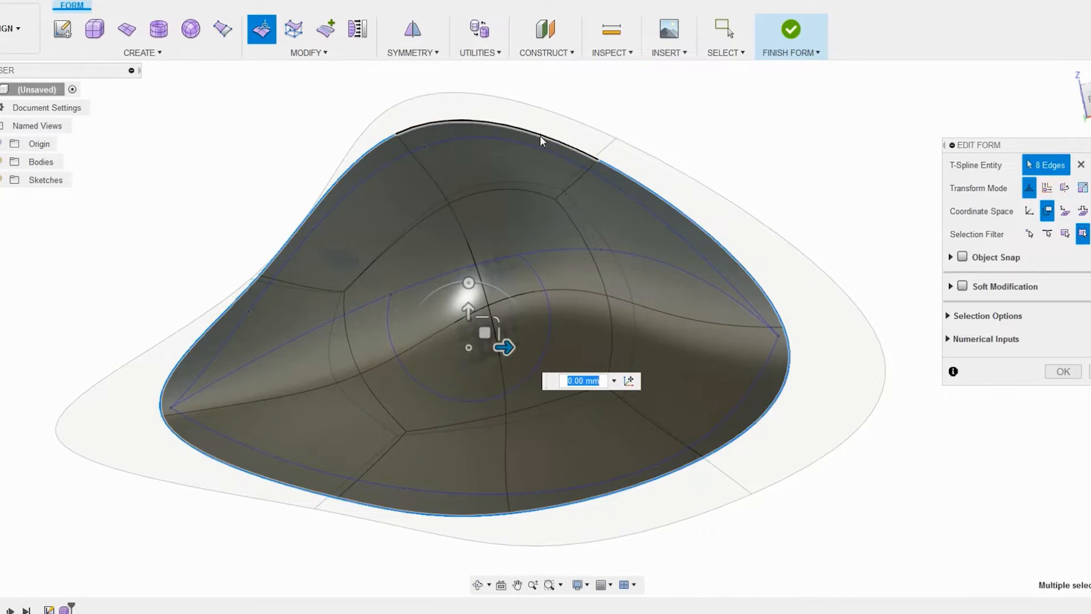
mouse_move(502, 351)
mouse_down()
mouse_move(534, 353)
mouse_move(508, 355)
mouse_up()
key(ctrl+z)
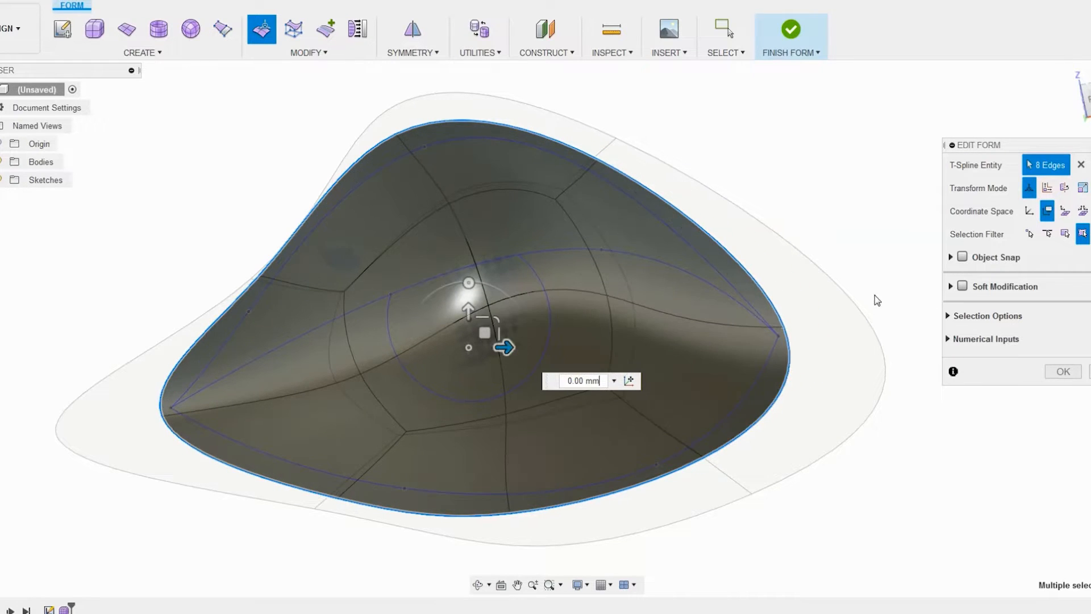
click(775, 278)
double_click(758, 283)
mouse_move(505, 348)
mouse_down()
mouse_move(529, 348)
mouse_move(506, 347)
mouse_up()
- Reposition individual parts of the eye form's bulging surface to smooth its shape, then finish the form
shift+middle_drag(706, 327, 569, 281)
right_click(569, 282)
click(554, 258)
click(548, 258)
drag(563, 243, 553, 292)
click(439, 276)
drag(438, 277, 407, 322)
click(621, 332)
mouse_move(635, 317)
mouse_down()
mouse_move(626, 345)
mouse_move(635, 328)
mouse_up()
shift+middle_drag(727, 339, 634, 342)
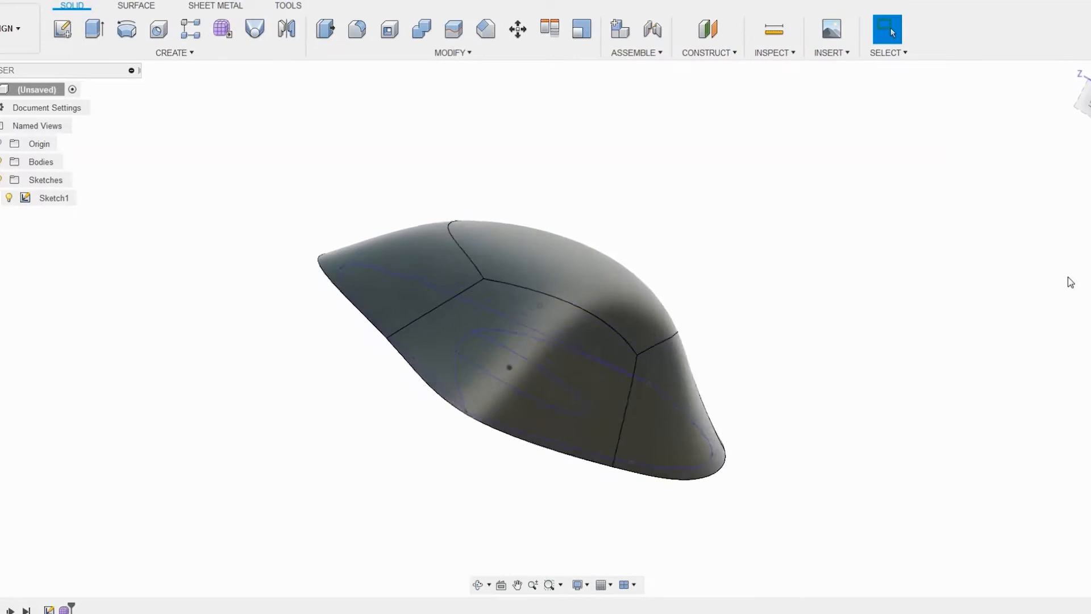
- Extrude the upper eyelid region of the eye sketch by -50 mm through the form
click(94, 28)
click(365, 298)
mouse_move(446, 341)
mouse_down()
mouse_move(572, 159)
mouse_move(644, 88)
mouse_up()
text(-50)
key(Return)
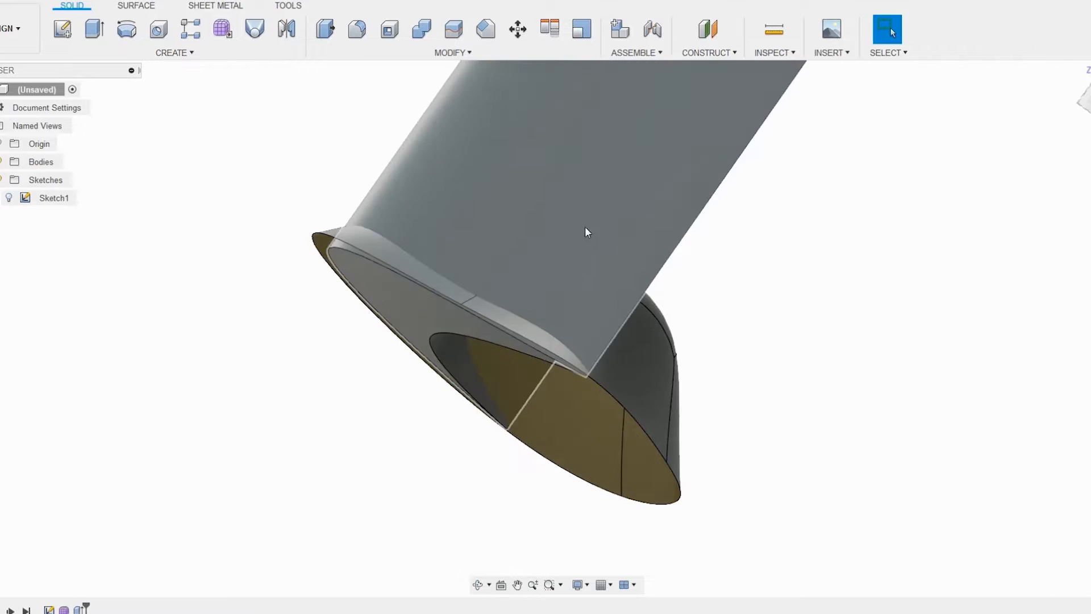
- Show the eye sketch again and extrude its iris circle profile by -50 mm as a new body
click(94, 28)
click(10, 199)
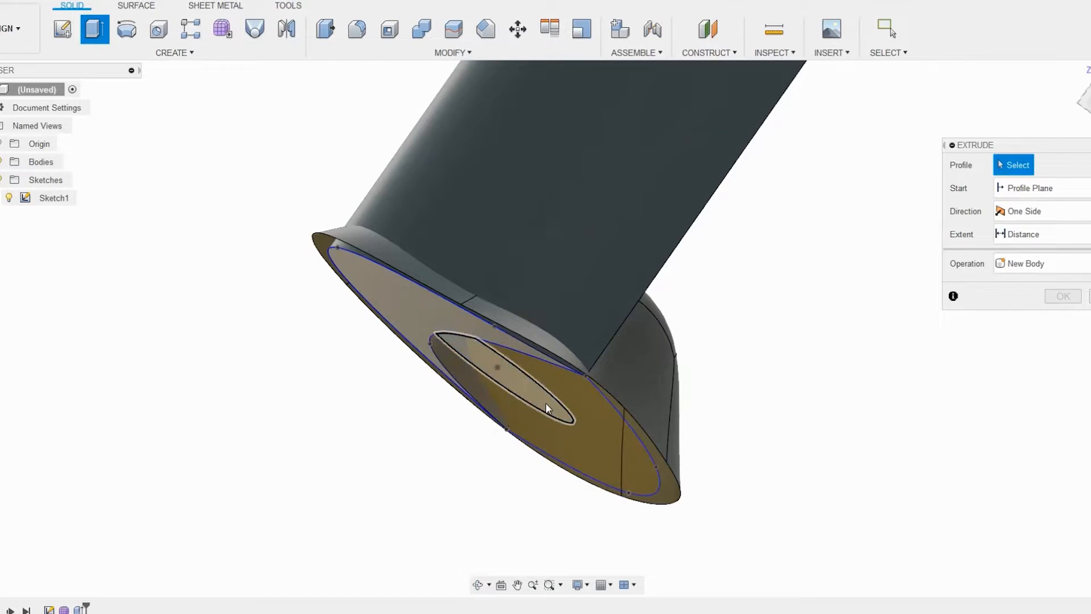
click(500, 375)
drag(514, 383, 607, 264)
text(-)
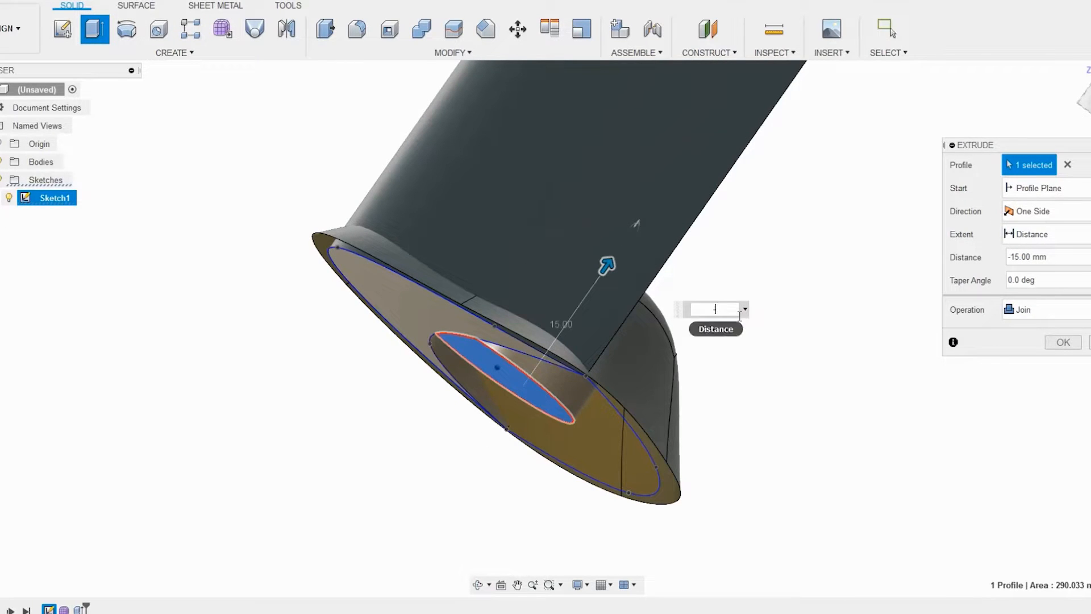
text(50)
click(1061, 316)
click(1034, 383)
click(1059, 344)
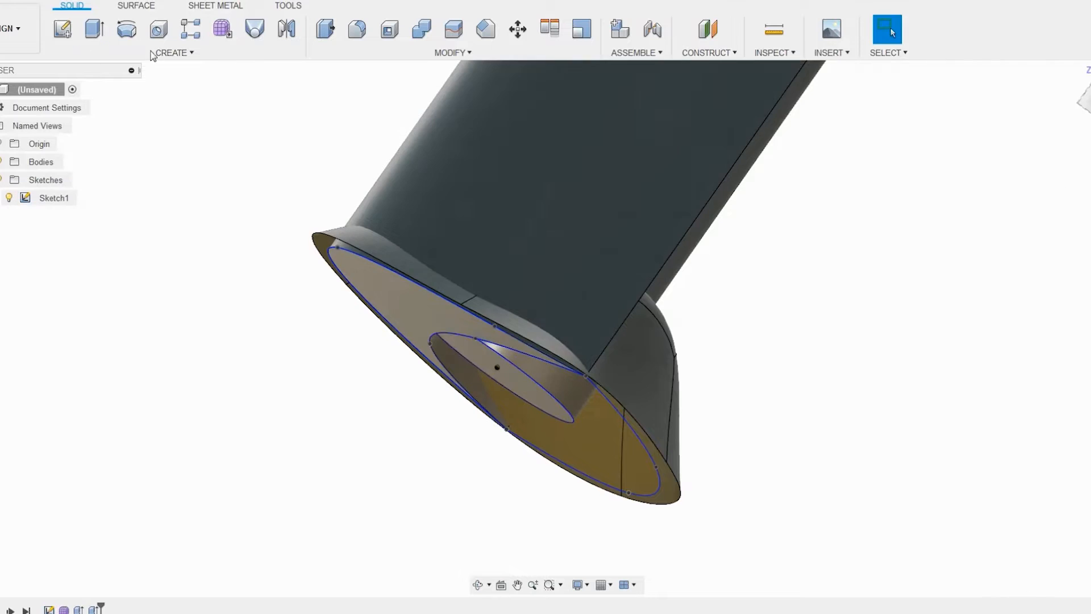
- Extrude the remaining lower eyeball region of the eye sketch by -50 mm as a new body
click(97, 26)
click(568, 449)
drag(573, 433, 749, 272)
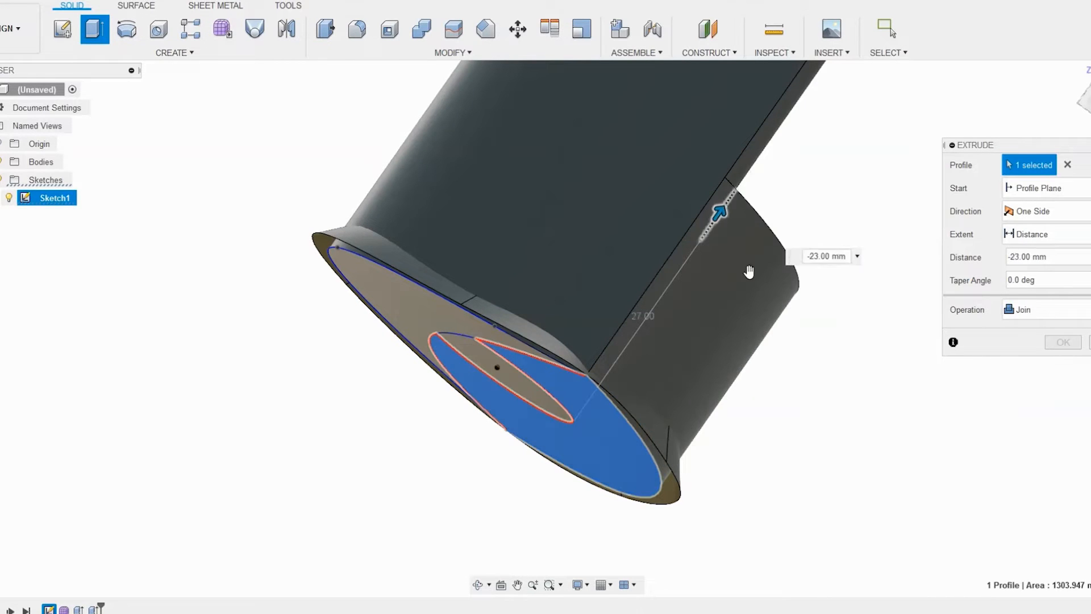
text(-50)
click(1028, 310)
click(1034, 383)
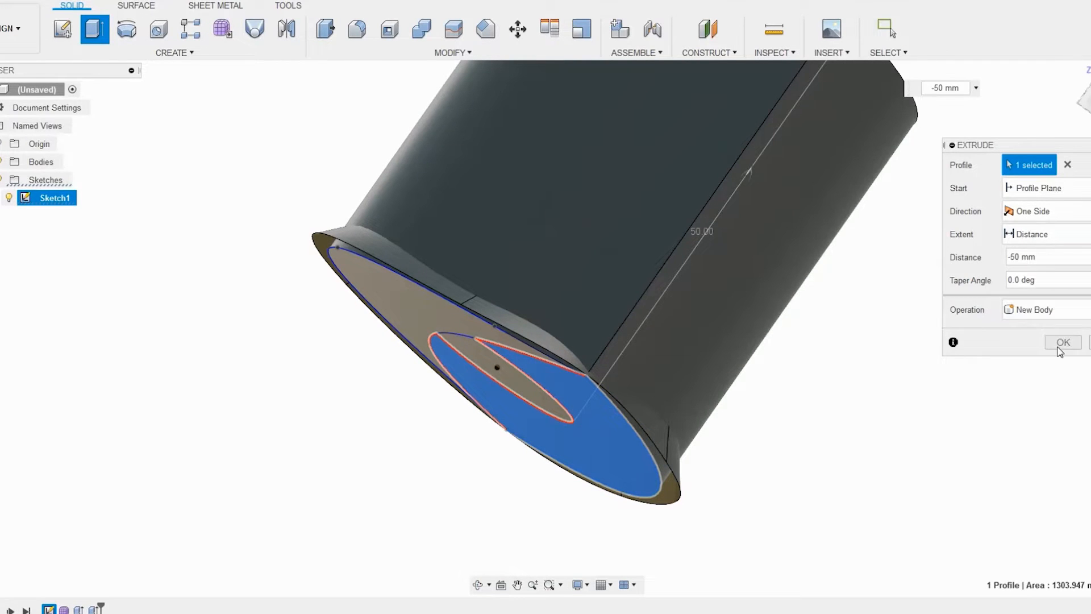
click(1059, 342)
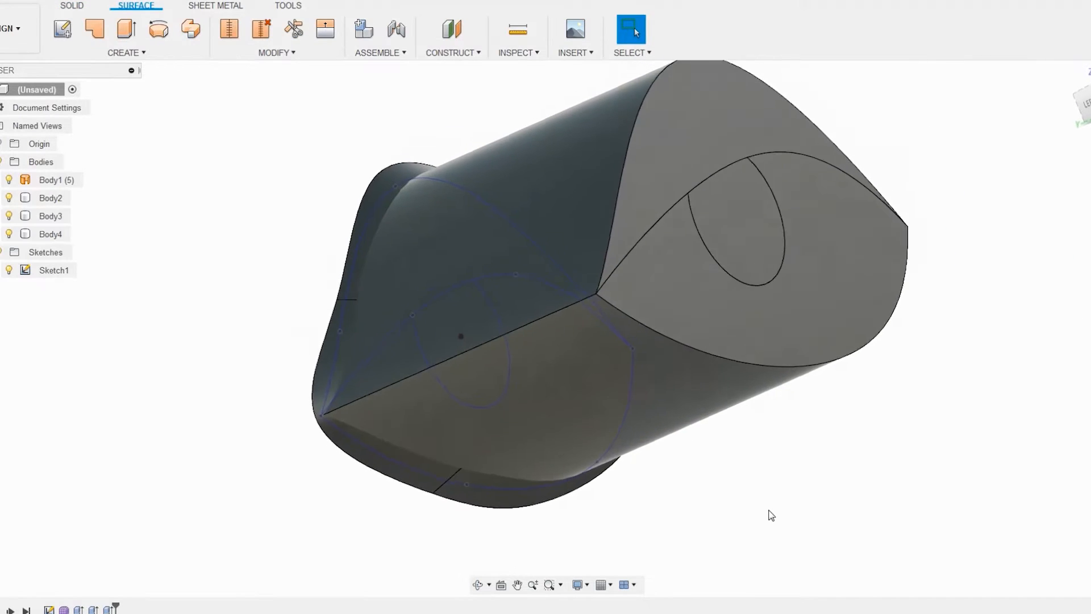
- Rename the three extruded bodies as lid, circle and bottom
click(50, 200)
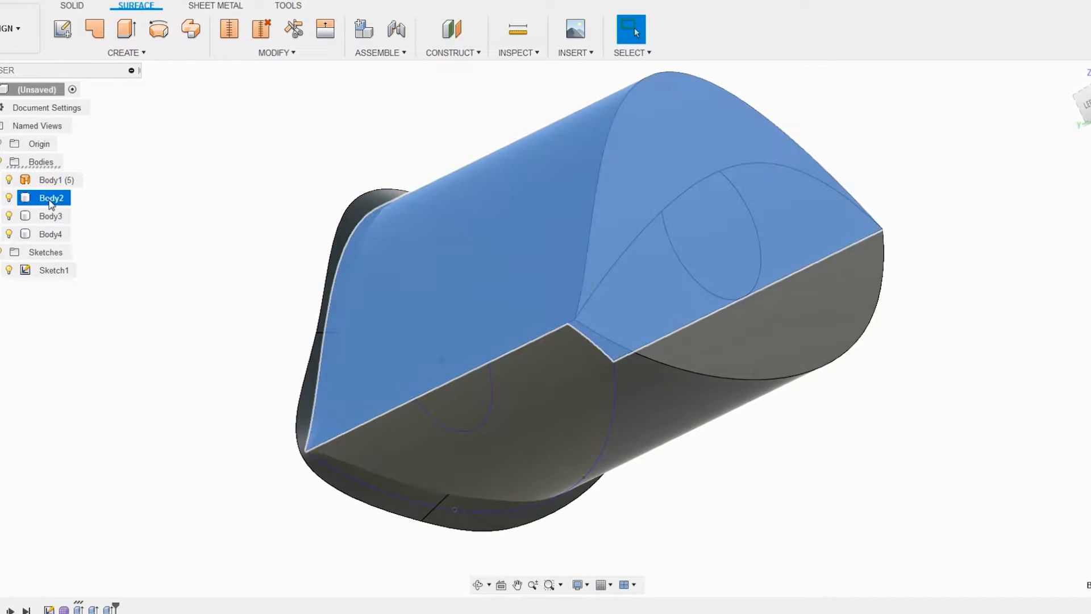
double_click(50, 200)
click(55, 220)
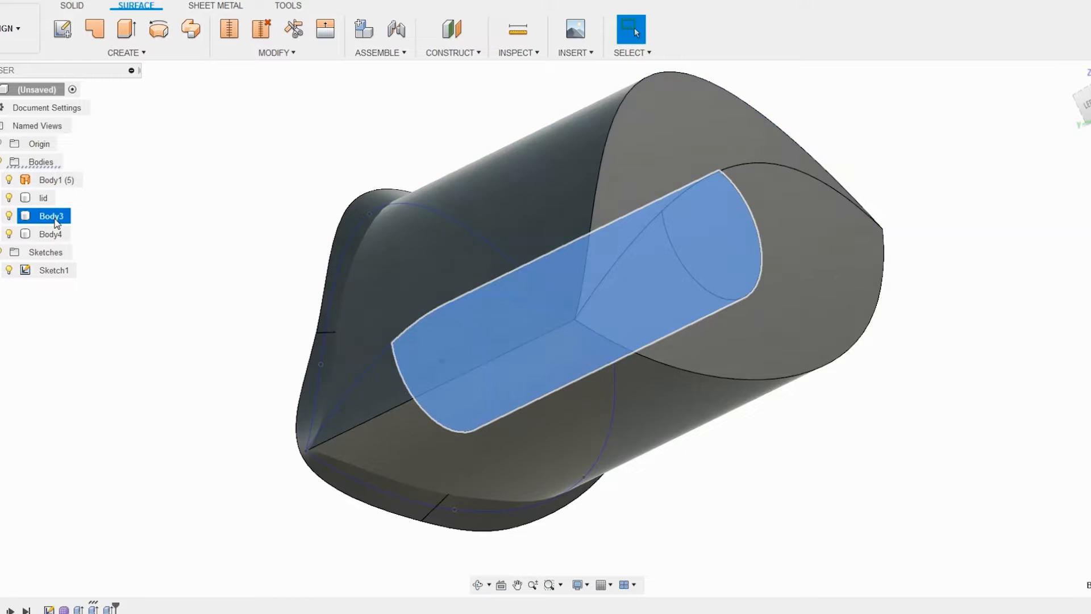
double_click(55, 218)
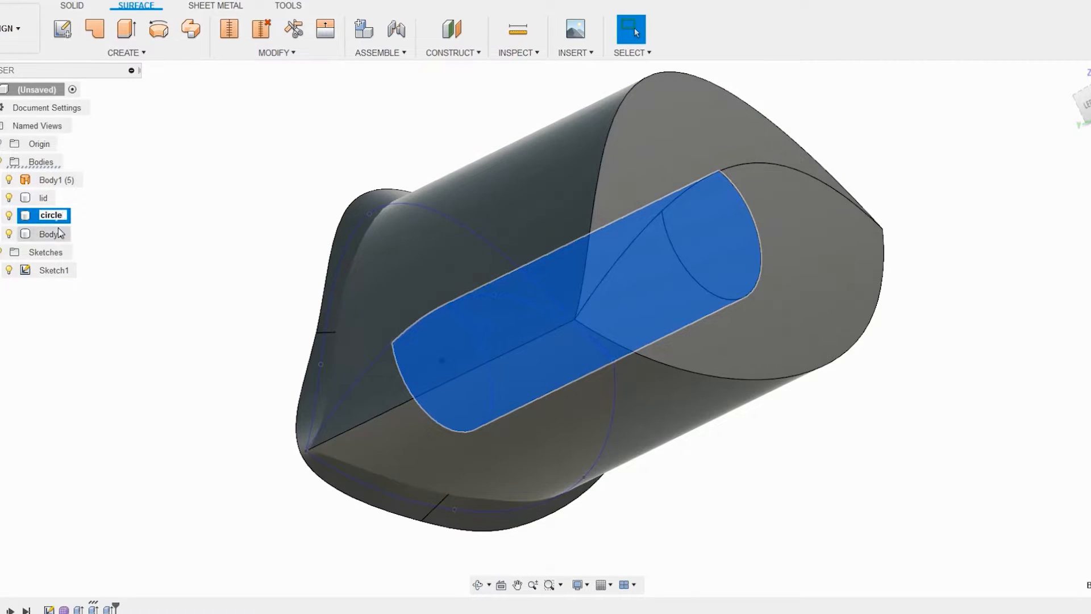
click(54, 234)
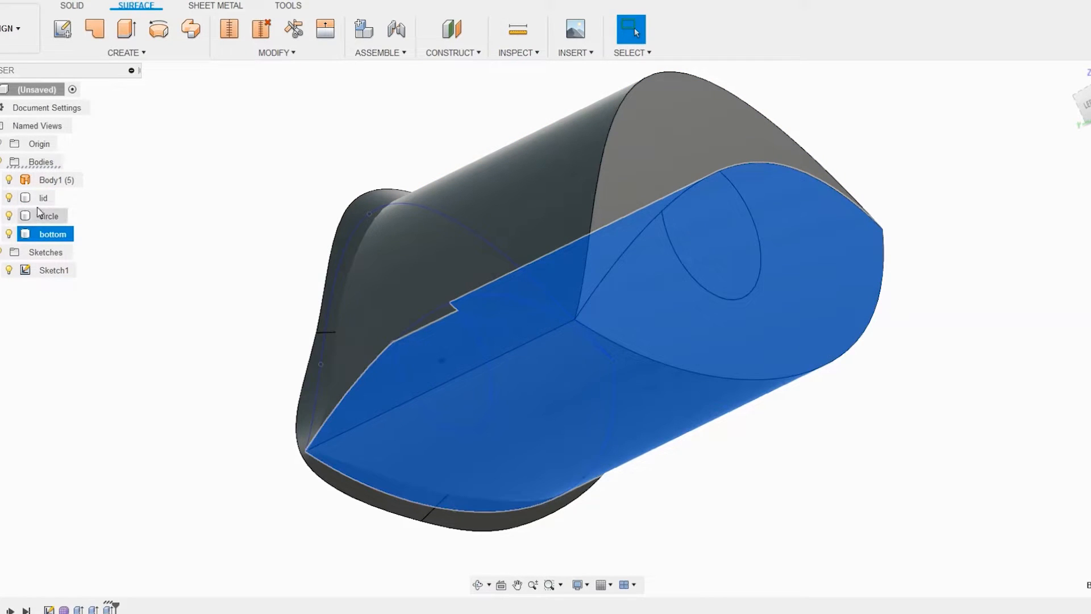
- Thicken the eye form's surface by 15 mm to one side with the Intersect operation to trim the extruded bodies
click(126, 52)
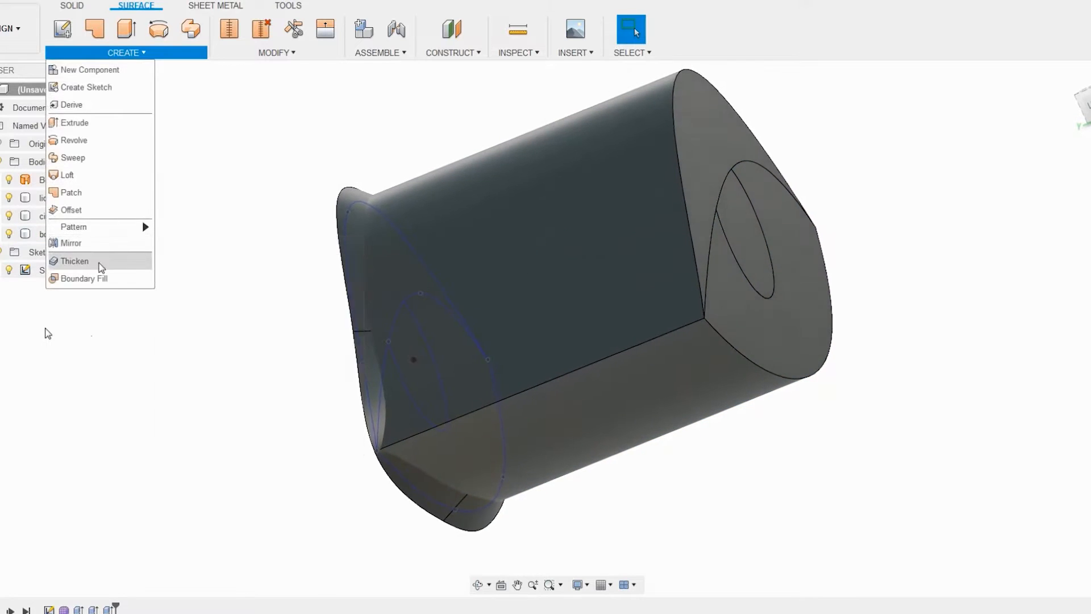
click(97, 261)
click(366, 241)
shift+middle_drag(625, 381, 690, 386)
drag(296, 325, 499, 237)
text(15)
key(Return)
click(1052, 257)
click(1039, 319)
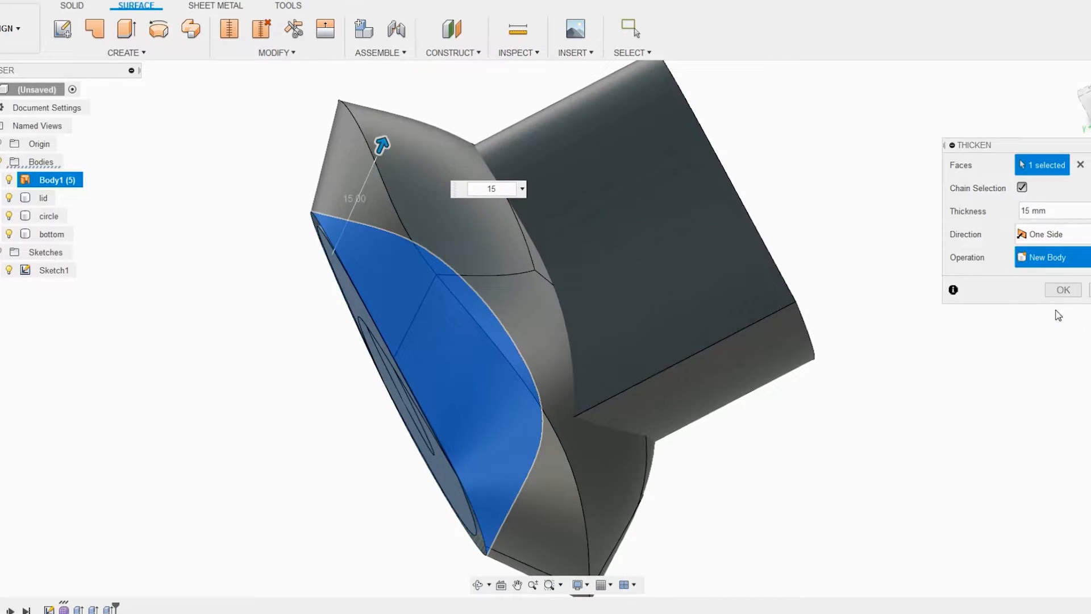
click(1063, 313)
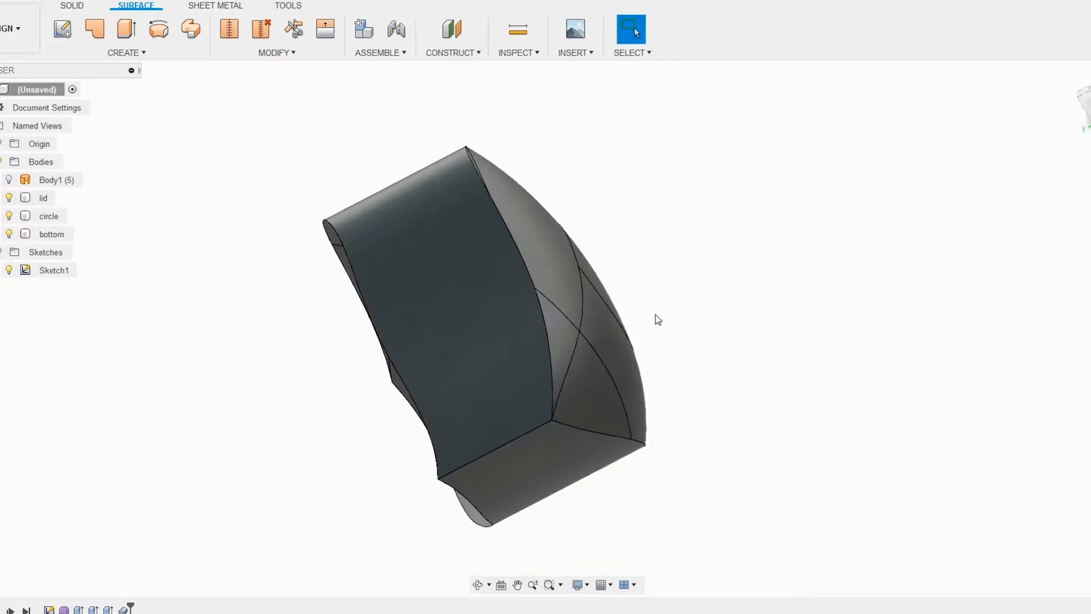
- Edit the 15 mm thicken so that it intersects only the lid body
shift+middle_drag(655, 316, 395, 470)
right_click(129, 608)
click(162, 489)
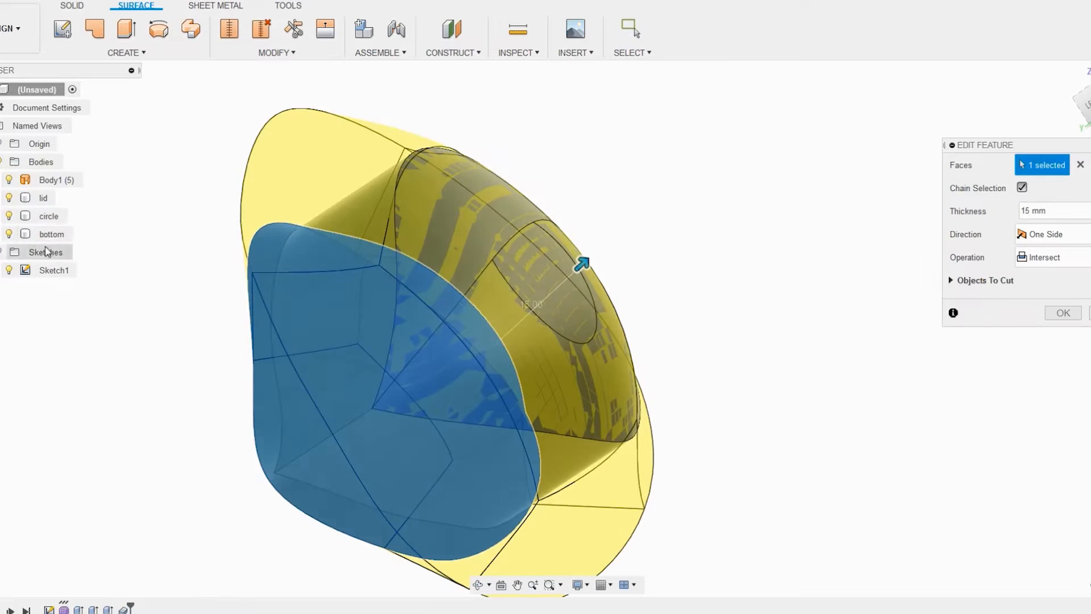
click(1067, 313)
- Isolate the circle body with the form surface and thicken the surface by 12 mm using Intersect to trim the circle
click(9, 216)
click(8, 197)
click(126, 53)
click(74, 261)
click(9, 180)
click(292, 365)
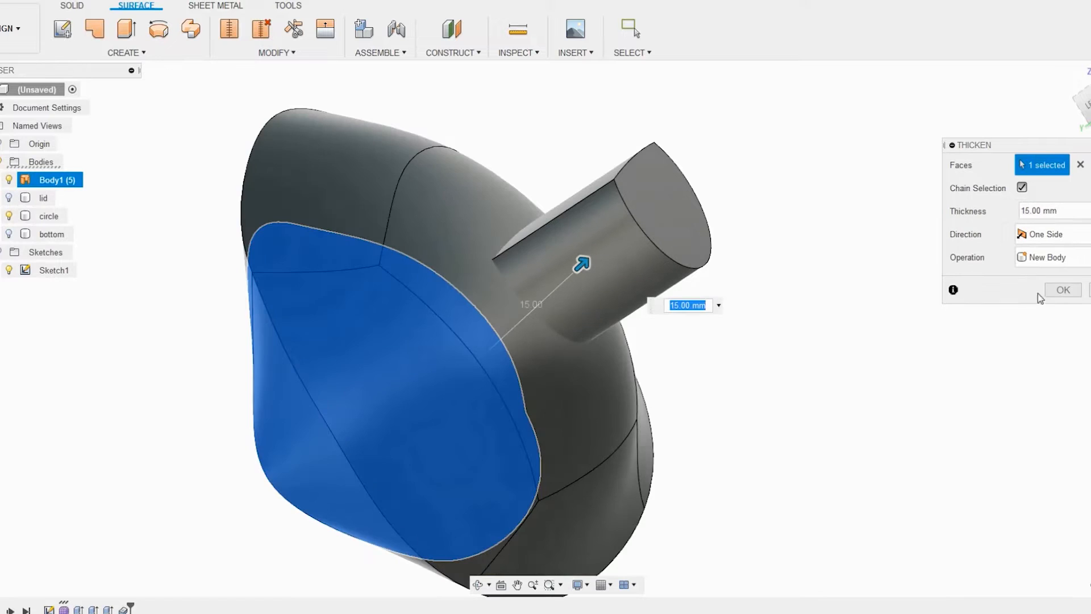
text(12)
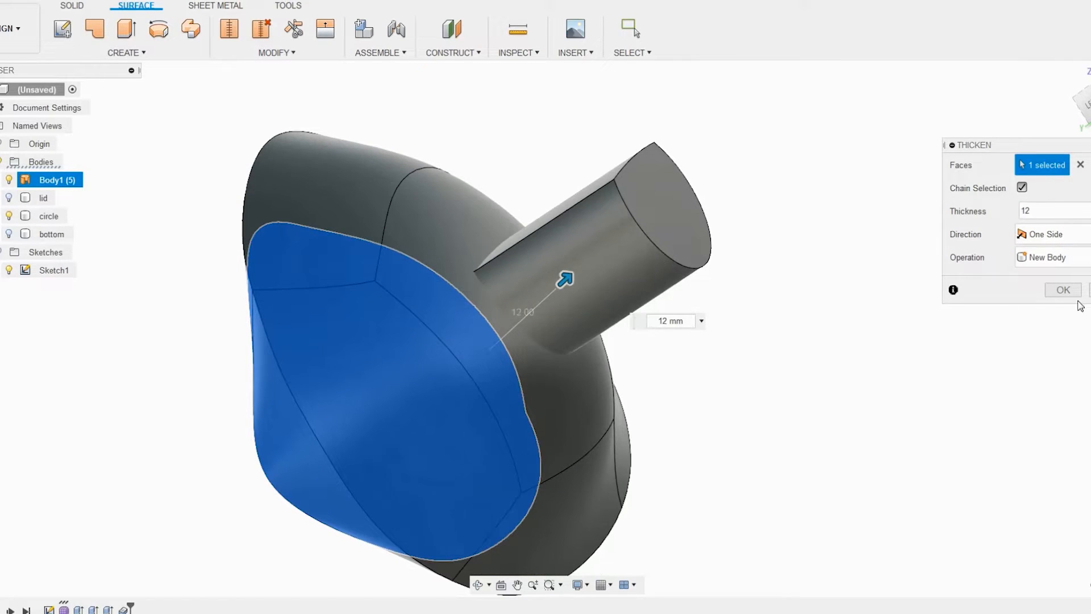
click(1047, 257)
click(1043, 312)
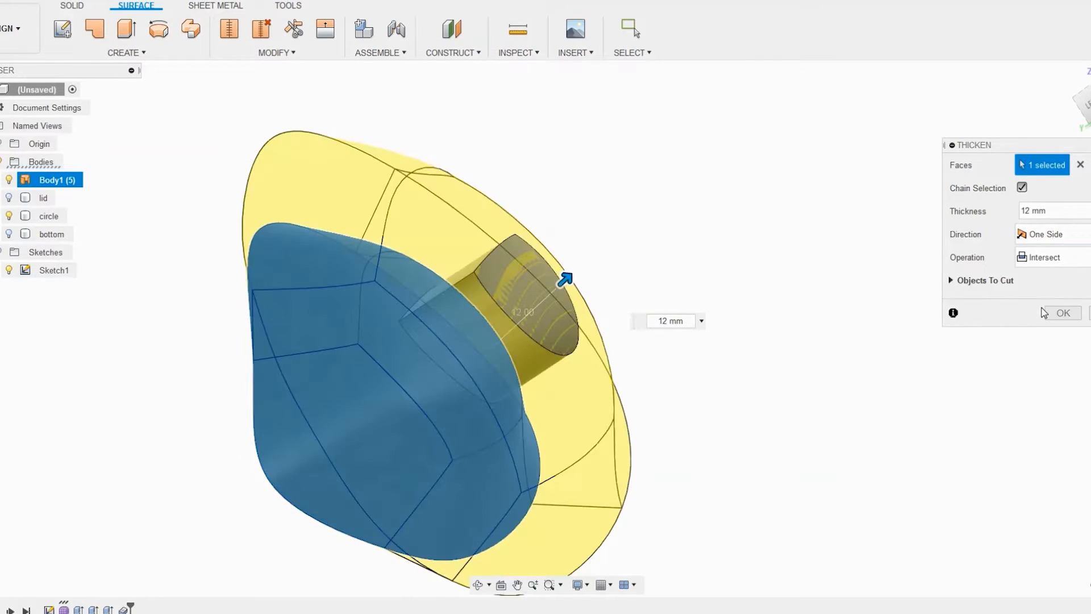
click(1062, 314)
- Isolate the bottom body with the form surface and thicken the surface by 13 mm using Intersect to trim the bottom
click(10, 198)
click(9, 198)
click(10, 216)
click(9, 235)
click(9, 180)
click(142, 52)
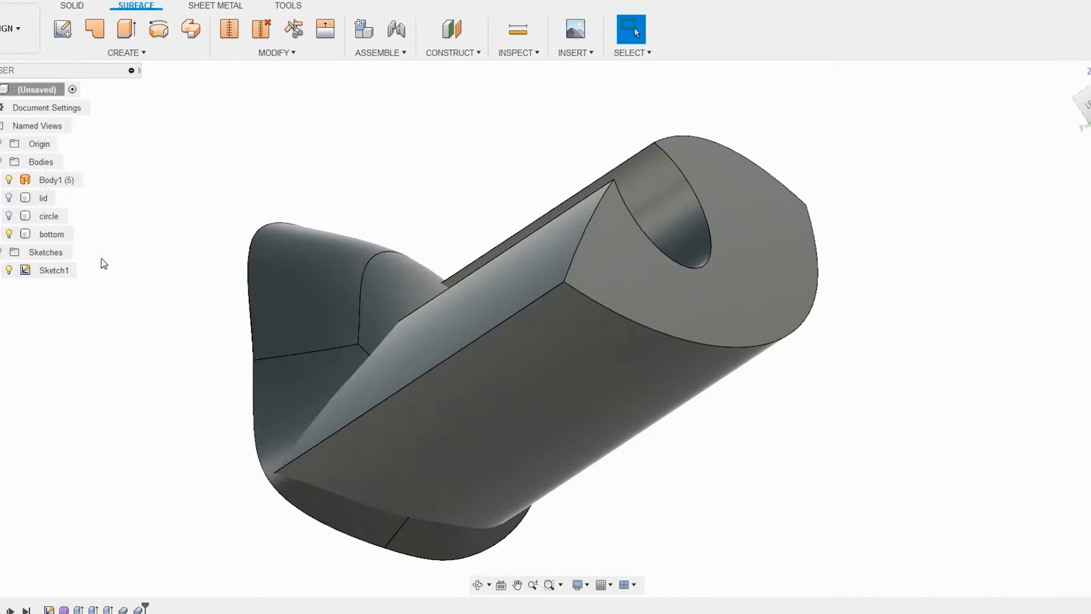
click(101, 258)
click(392, 364)
click(1040, 258)
click(1045, 310)
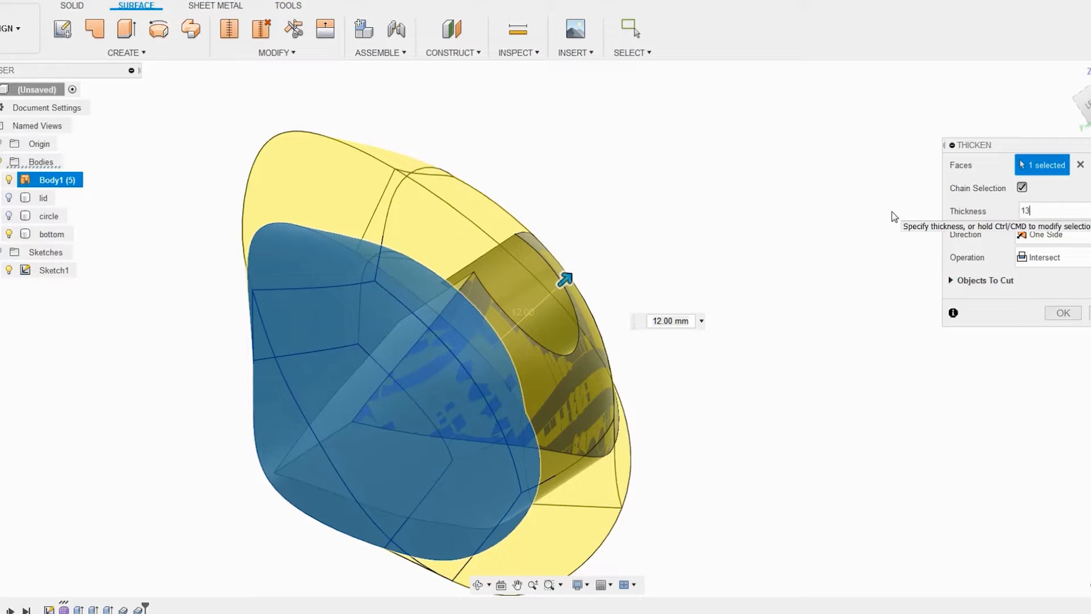
click(1063, 313)
- Show the lid again and reduce the thickness of the bottom body's intersecting thicken so the circle body protrudes
click(8, 198)
shift+middle_drag(299, 251, 155, 461)
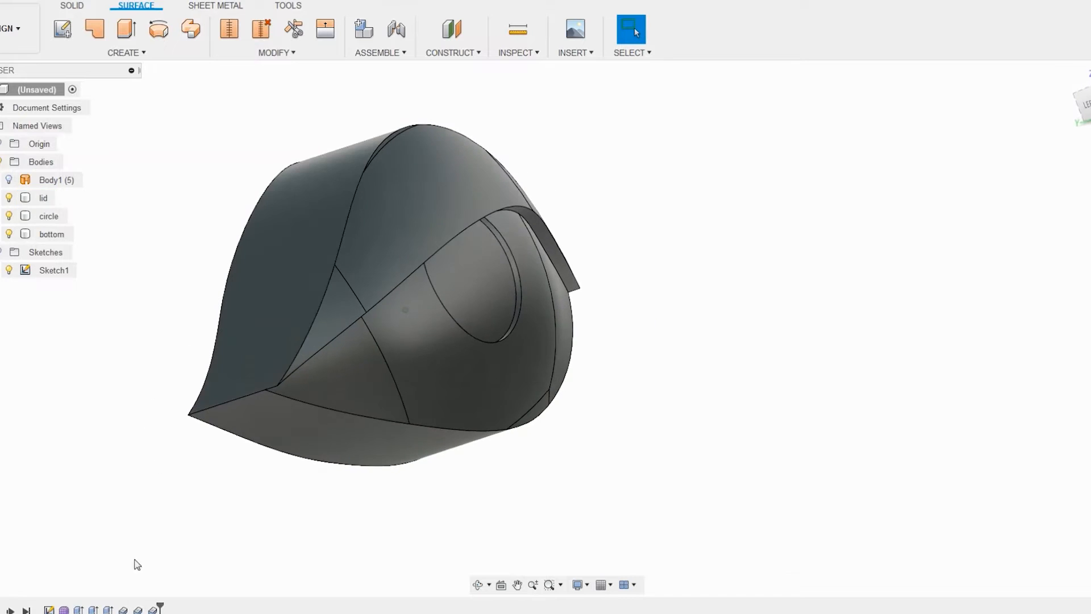
right_click(153, 609)
click(185, 487)
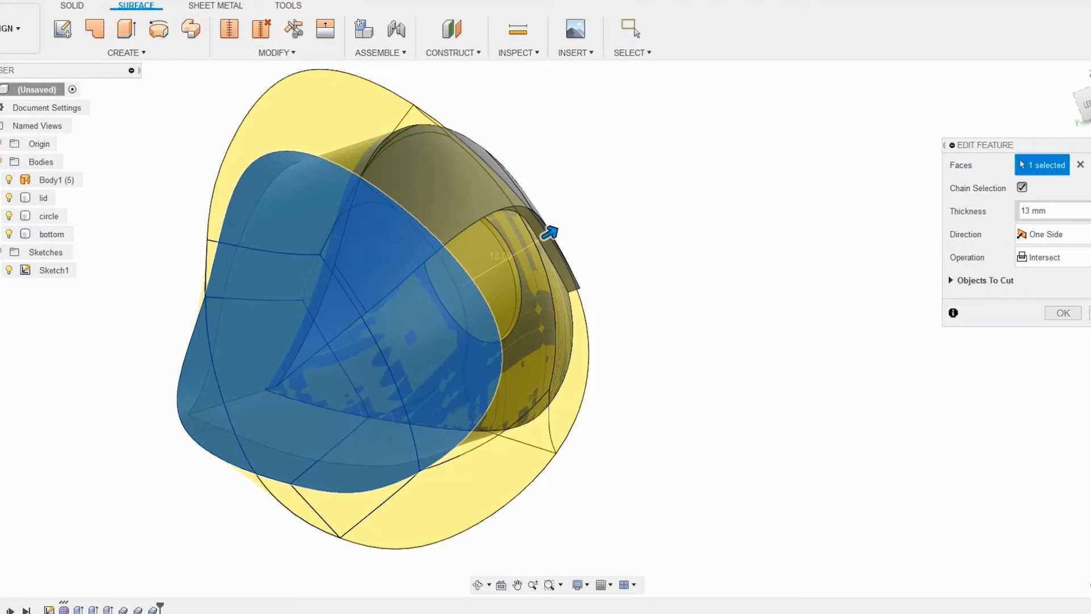
key(Return)
- Thicken the form surface by 3 mm with the Cut operation to remove material from the back of the eye bodies
shift+middle_drag(765, 349, 540, 210)
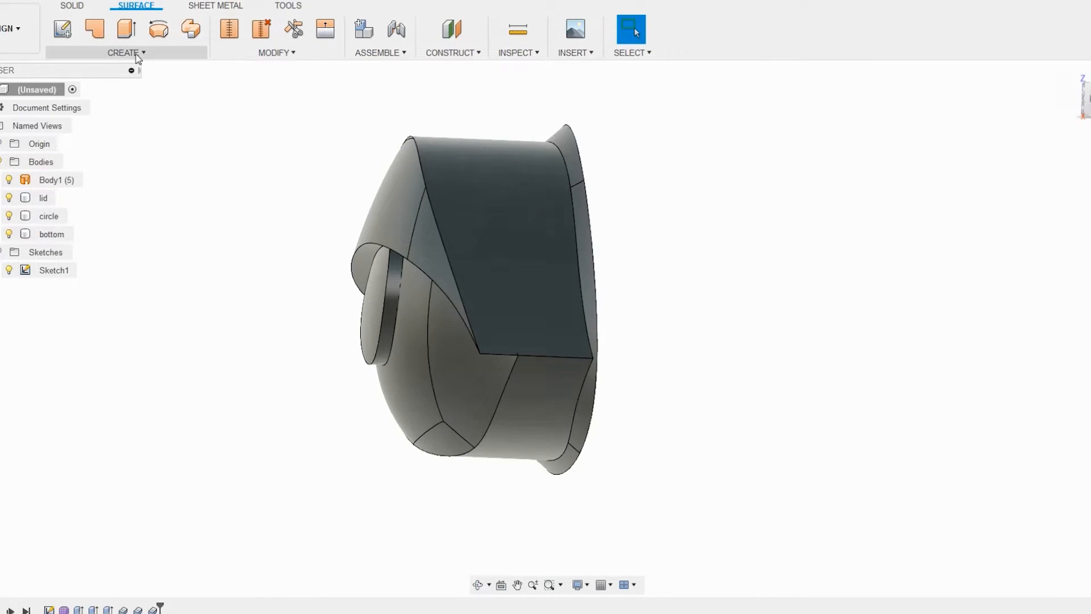
click(137, 53)
click(139, 257)
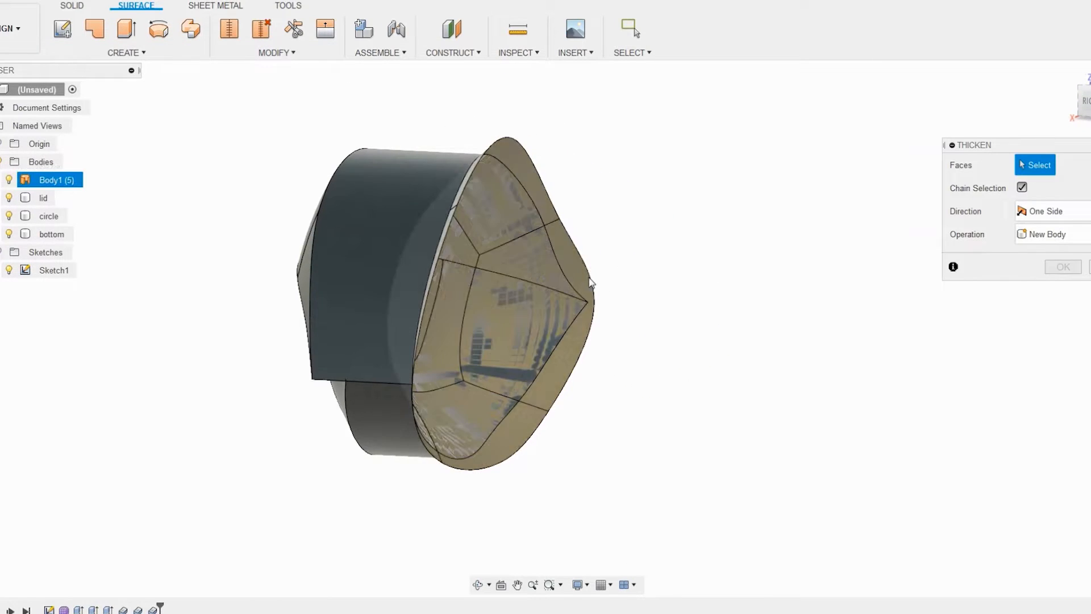
click(591, 283)
click(1052, 257)
click(1030, 287)
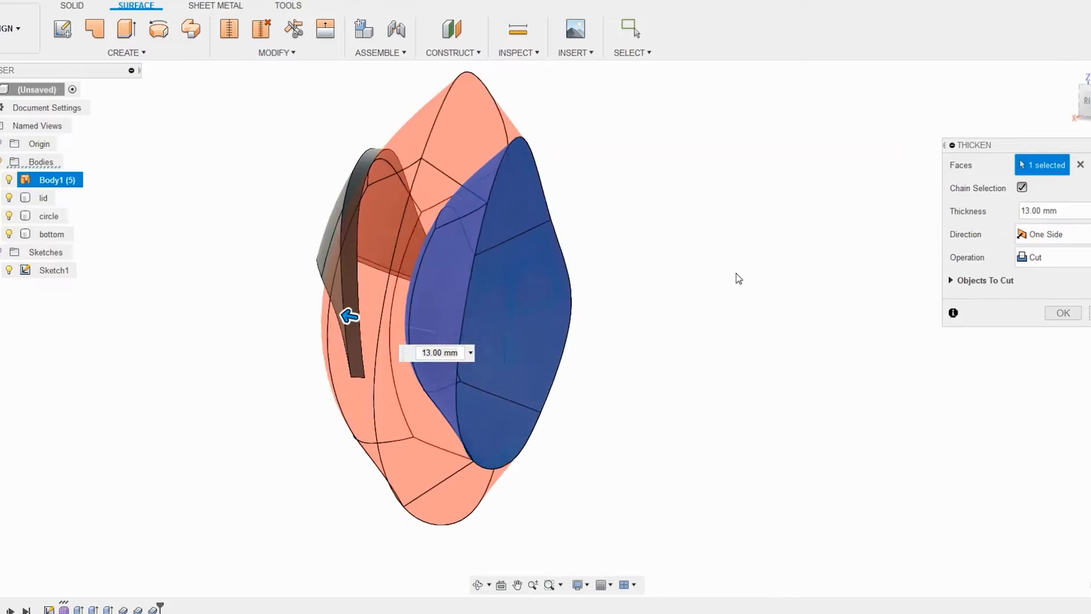
drag(354, 315, 544, 354)
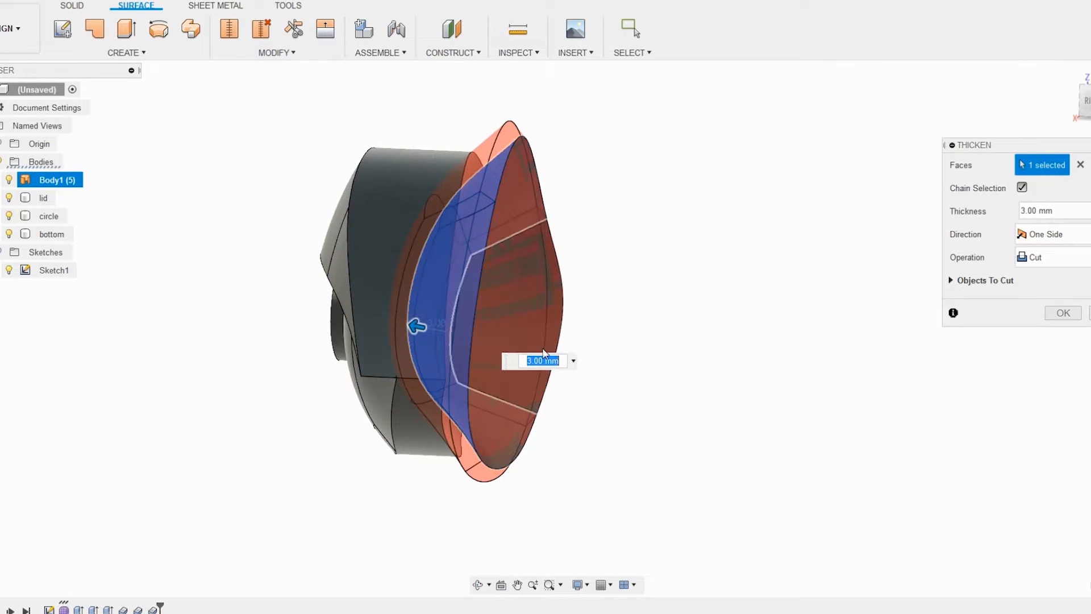
key(Return)
- Increase the thickness of the cutting thicken so the eye bodies become a thinner shell
shift+middle_drag(570, 362, 193, 547)
right_click(169, 609)
click(217, 488)
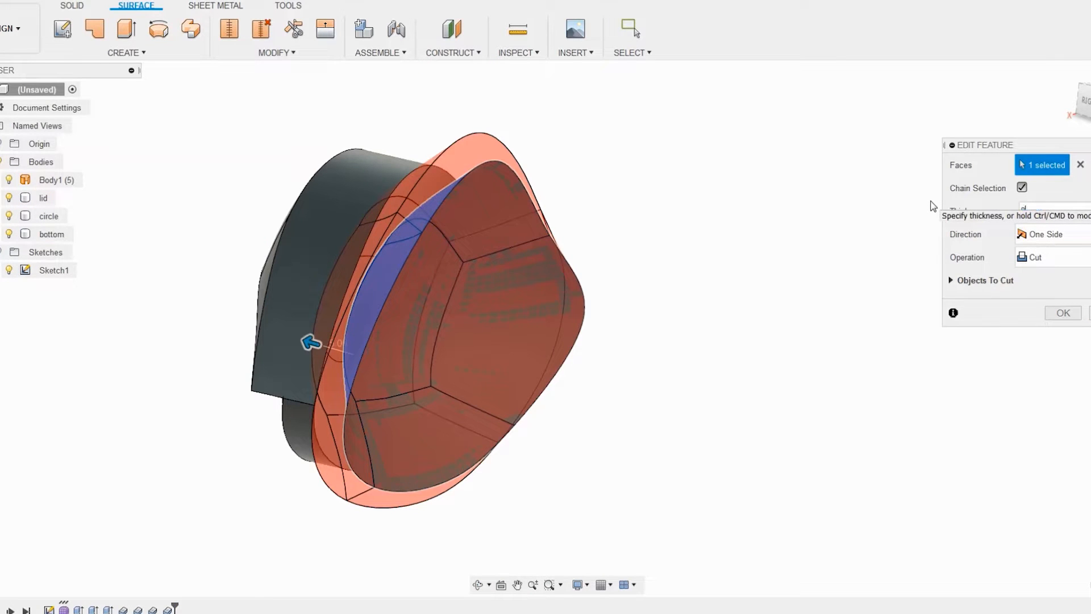
key(Return)
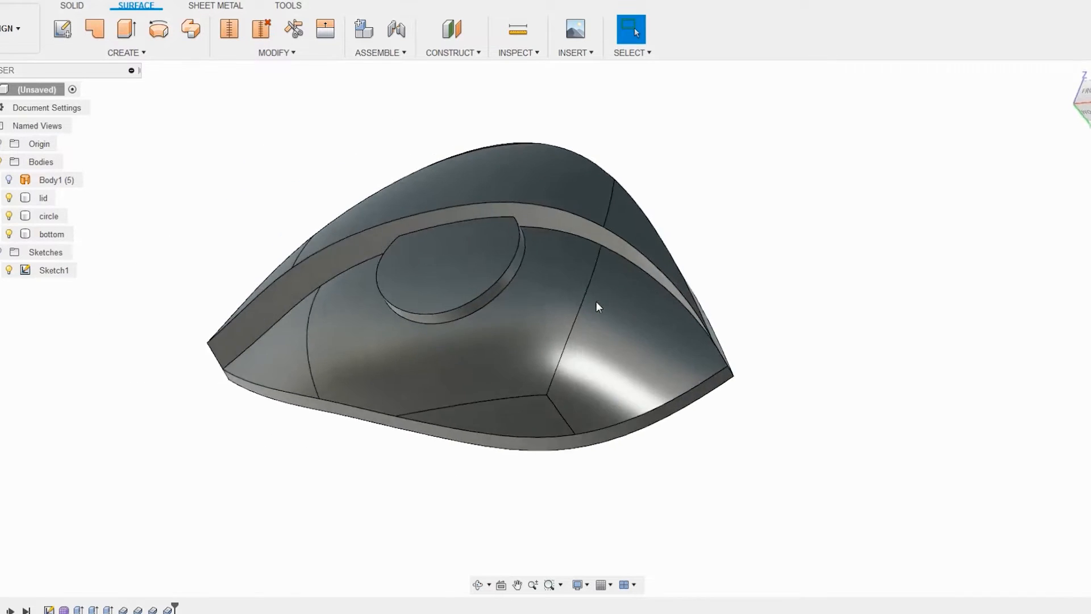
- Fillet the front rim edge of the circle body with a 2 mm radius
click(73, 5)
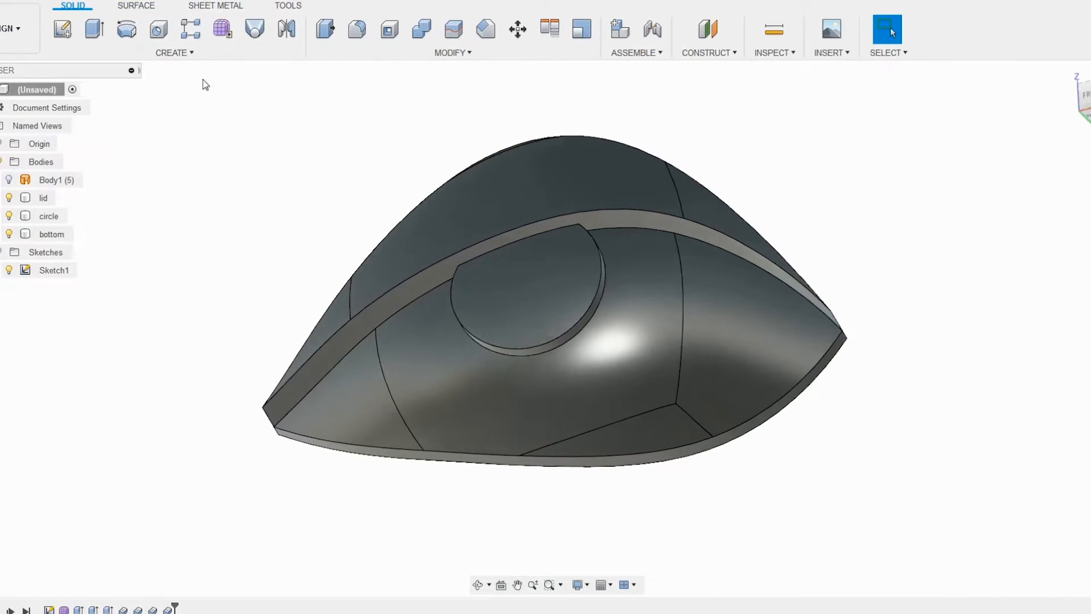
click(357, 29)
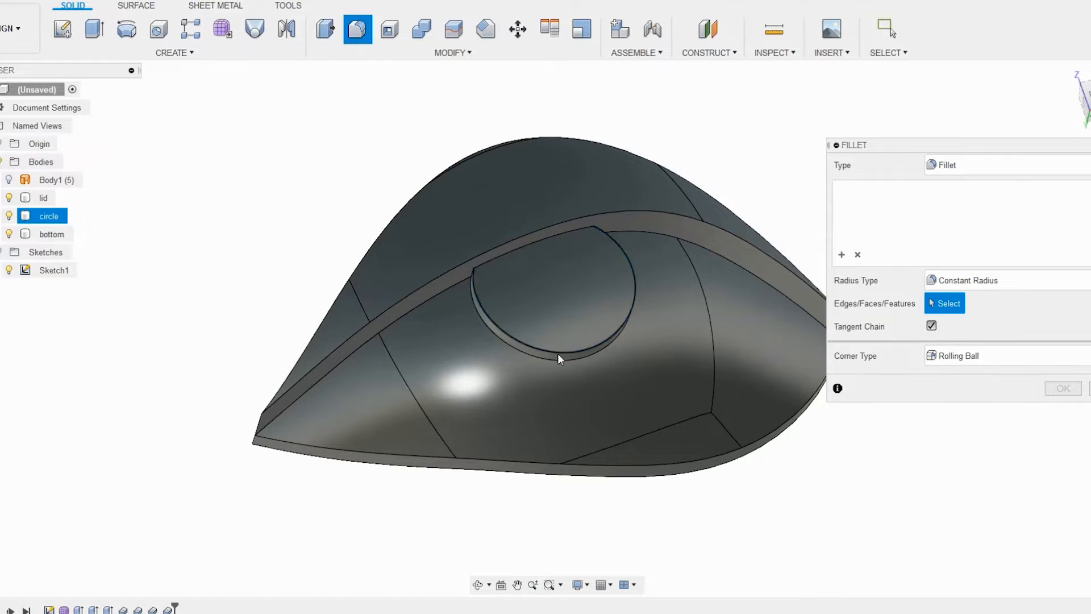
click(558, 354)
text(2)
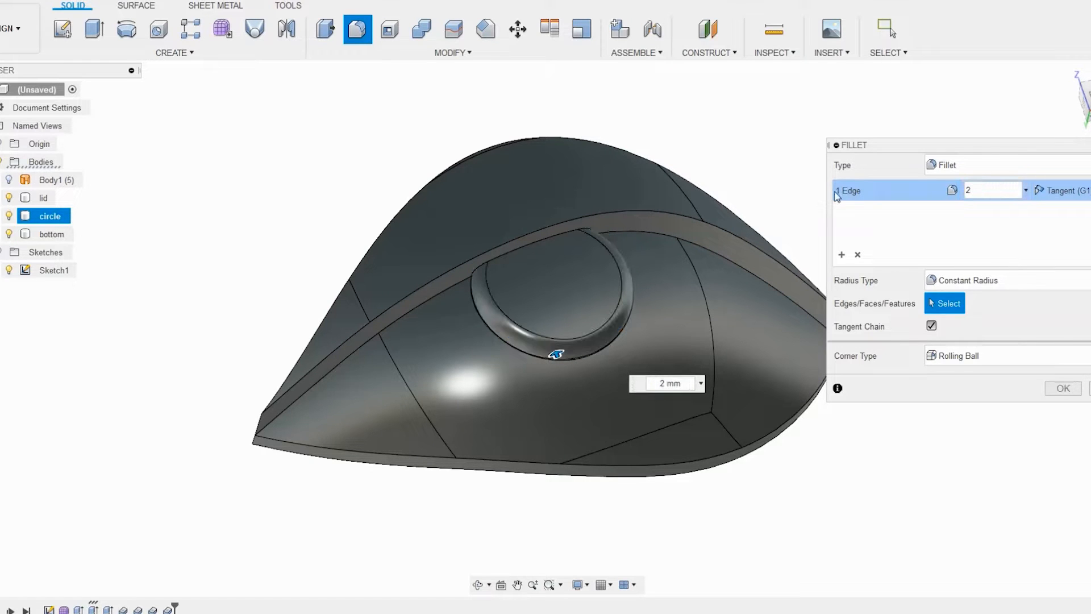
click(1063, 389)
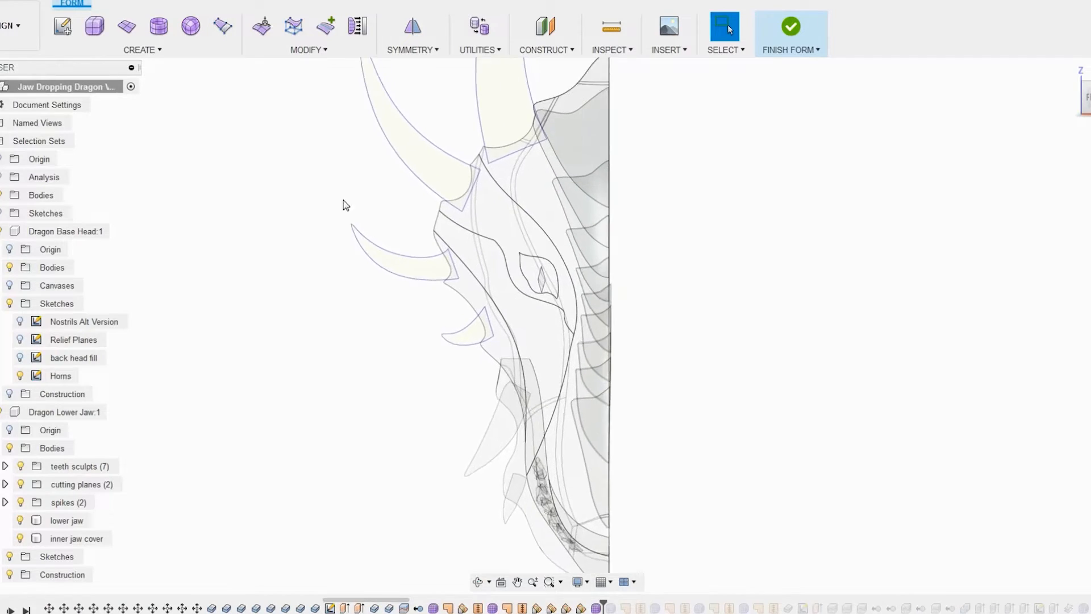
- Create a T-spline cylinder beside the head, 20 mm in diameter and 10 mm high, with 4 diameter faces and 2 height faces
click(159, 28)
shift+middle_drag(903, 250, 851, 288)
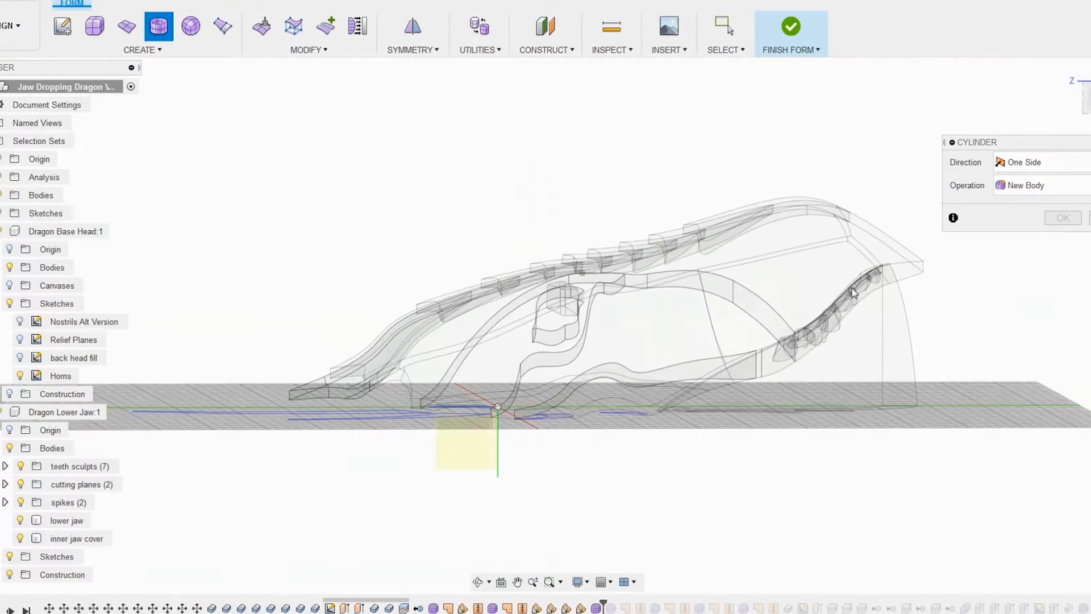
click(488, 449)
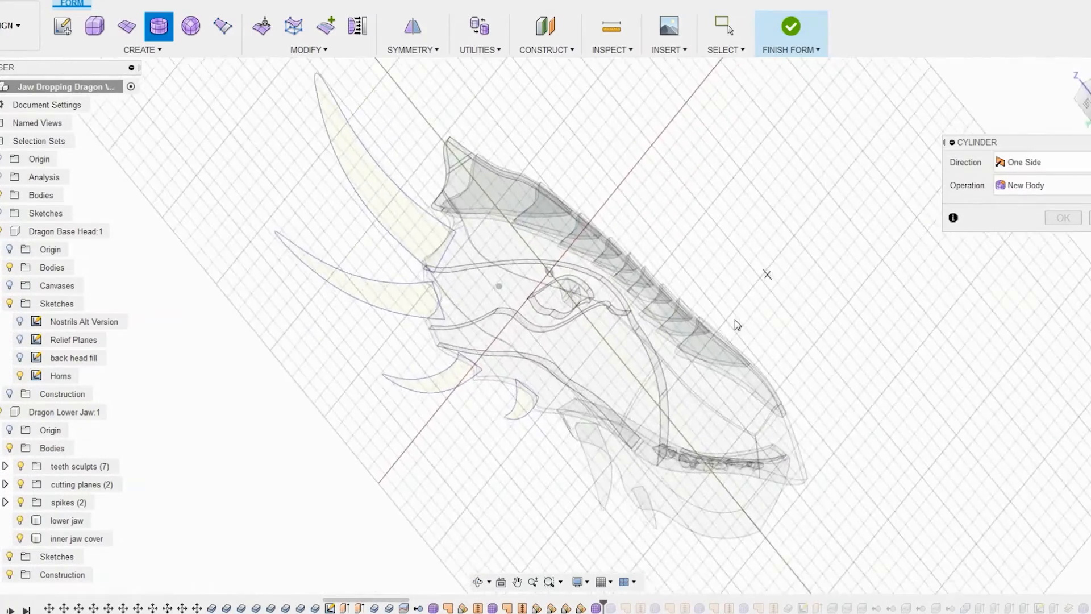
click(597, 277)
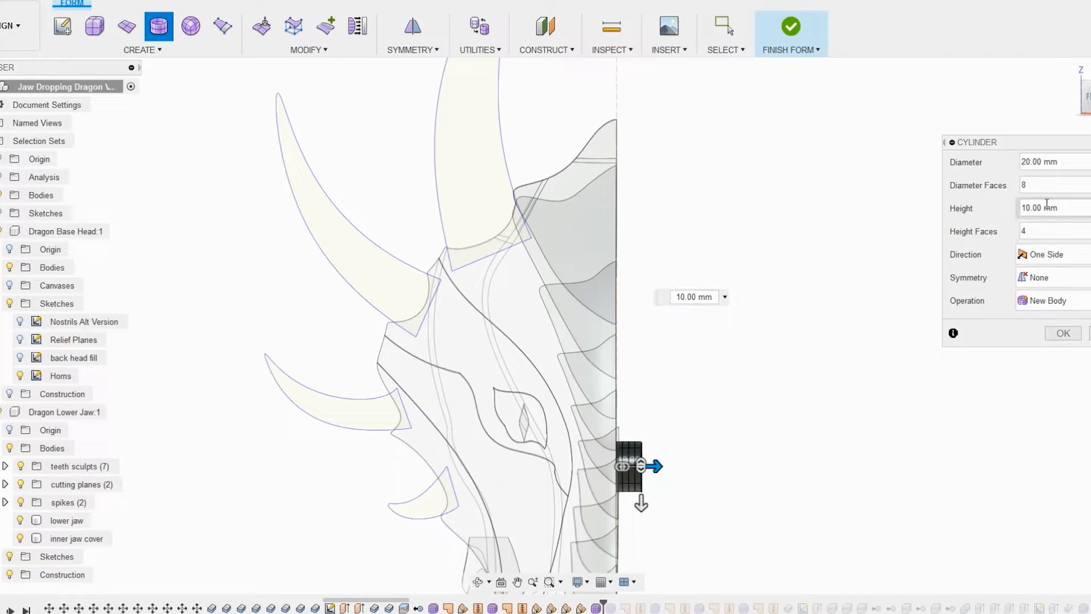
text(4)
key(Tab)
text(2)
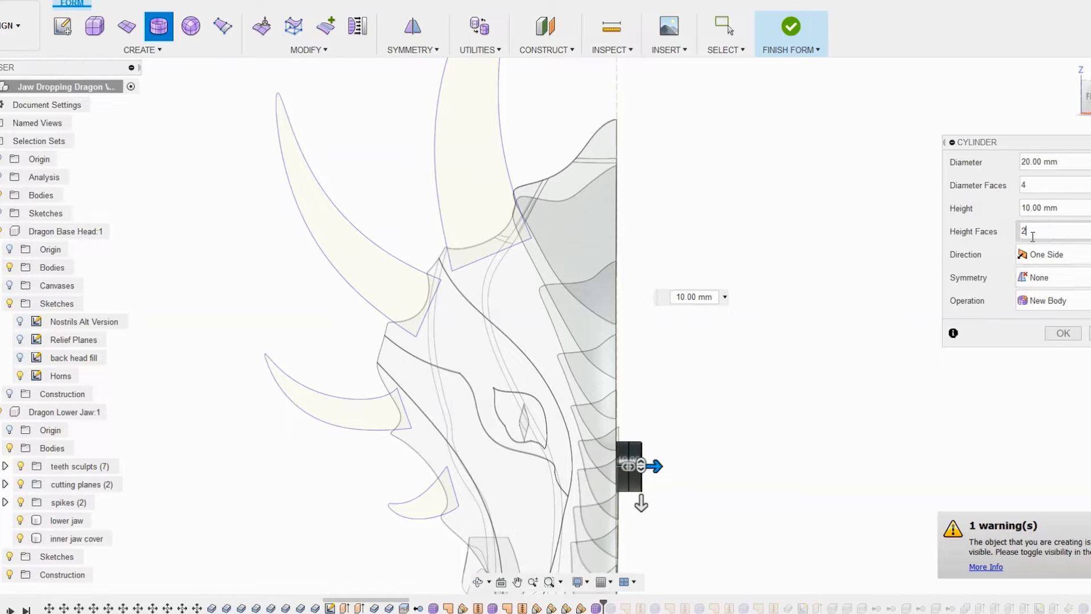
click(1082, 334)
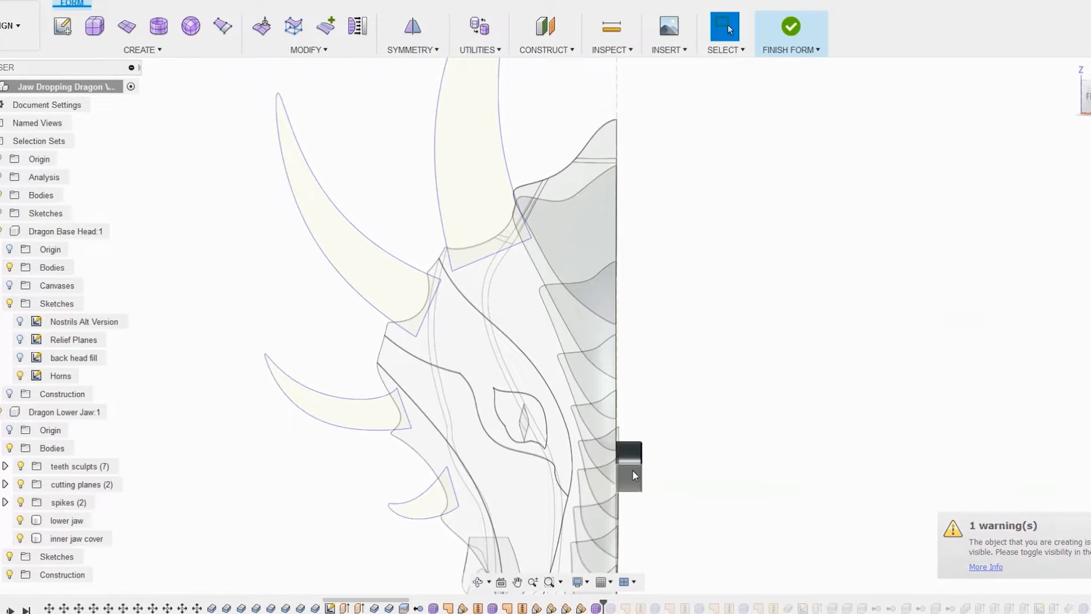
- Move and rotate the whole cylinder with Edit Form to the base of the smallest horn sketch
right_click(632, 469)
click(680, 451)
drag(637, 451, 470, 467)
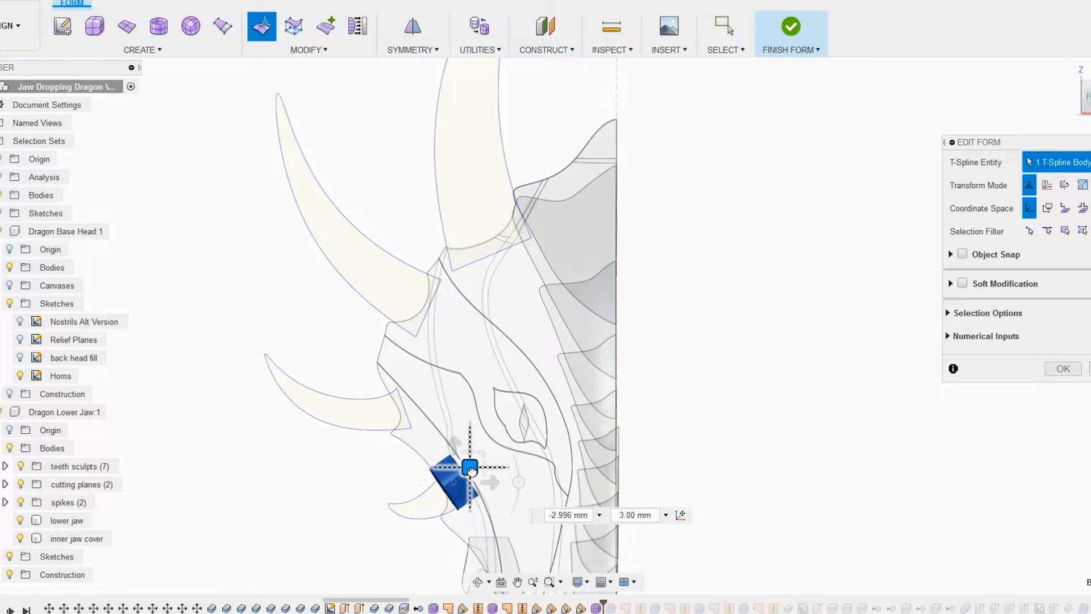
- Shift the whole cylinder with Edit Form so it sits centred around the smallest horn sketch
scroll(480, 470, up, 2)
middle_drag(481, 471, 472, 471)
scroll(420, 537, up, 3)
middle_drag(420, 537, 532, 473)
scroll(475, 511, up, 1)
drag(586, 327, 580, 400)
middle_drag(579, 400, 651, 373)
click(517, 536)
click(638, 392)
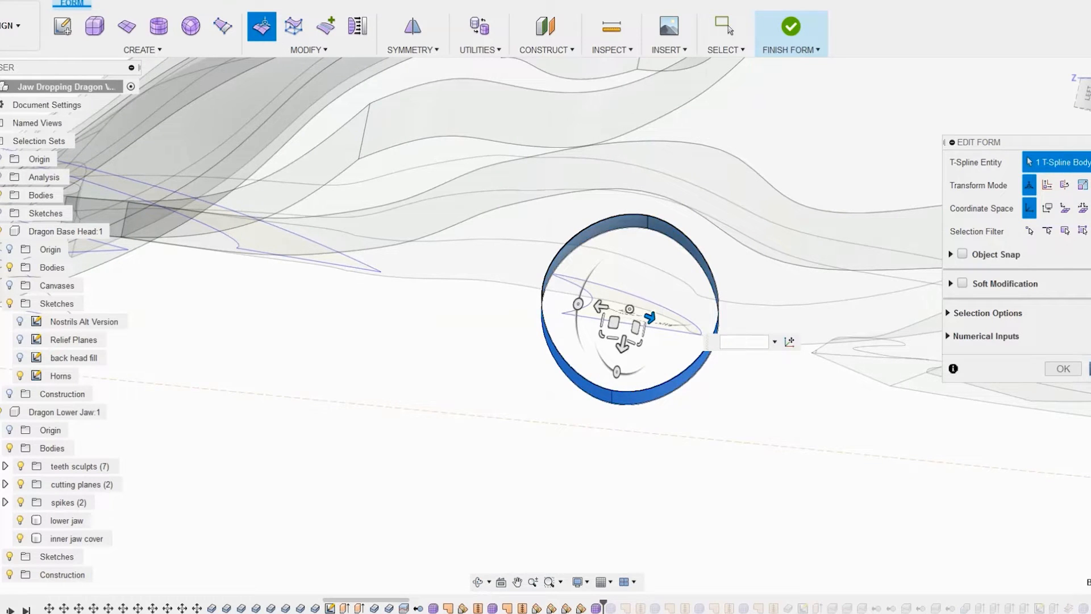
- Delete the lower half faces of the cylinder, leaving an open half-cylinder arch
key(Escape)
click(653, 307)
key(Delete)
- Move the whole half-cylinder with Edit Form down onto the sketch plane and line it up with the horn sketch's base
shift+middle_drag(780, 267, 691, 231)
double_click(691, 233)
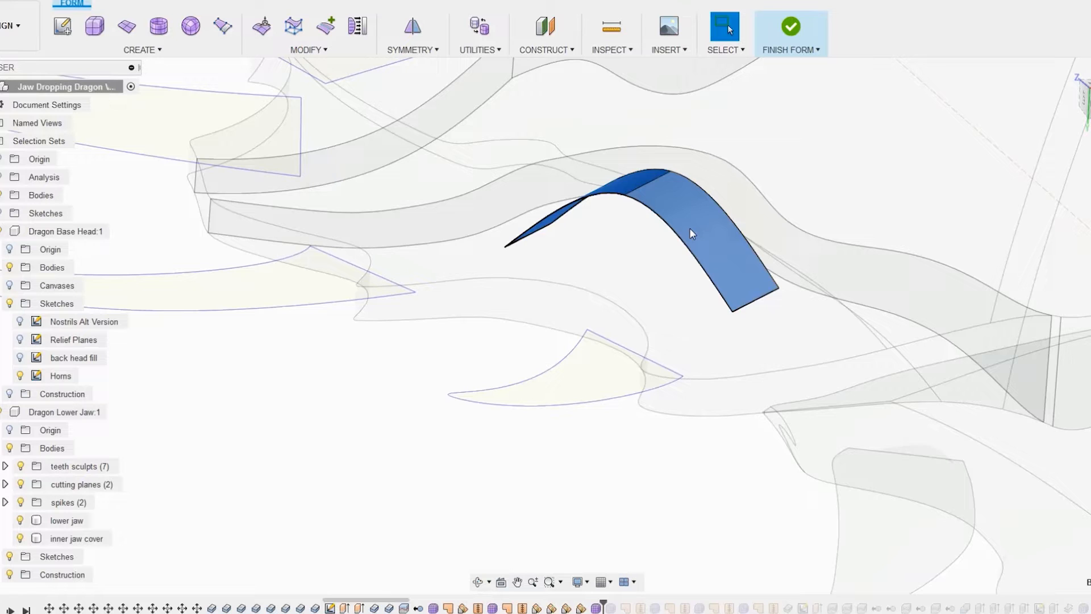
right_click(692, 234)
click(738, 206)
click(1078, 123)
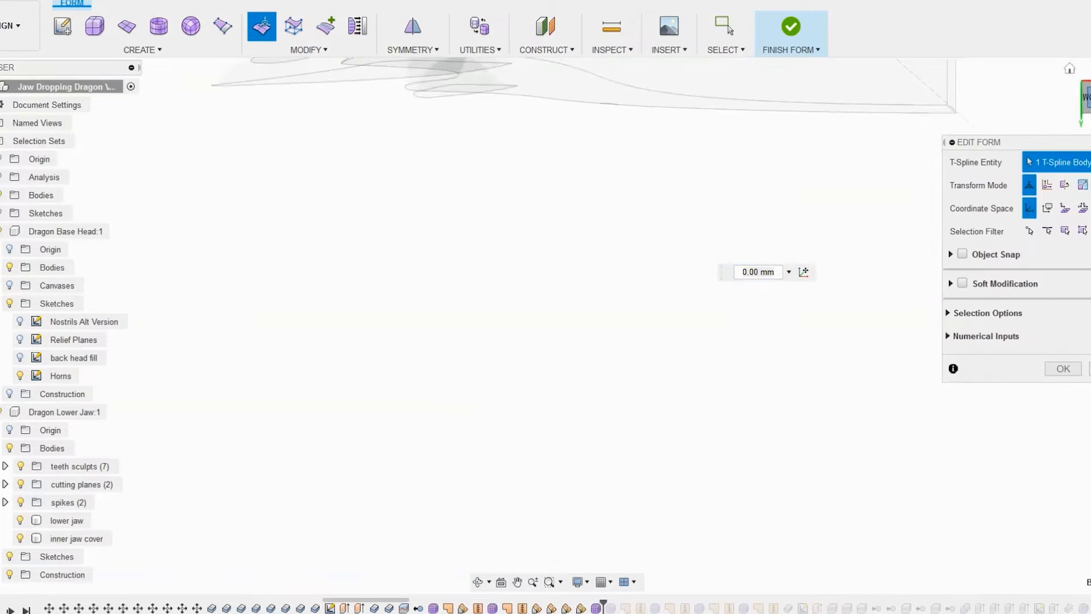
drag(622, 227, 629, 334)
shift+middle_drag(672, 241, 896, 145)
drag(526, 307, 498, 341)
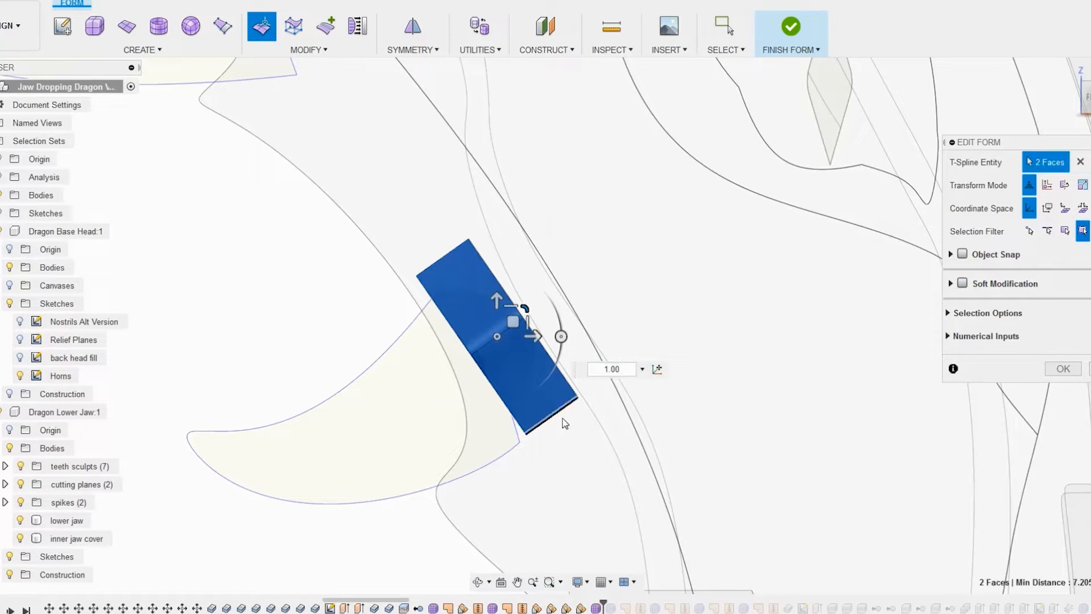
- Extend the half-cylinder's outer edge loop into the horn sketch, rotating it and adjusting the ring behind it to match the outline
double_click(511, 415)
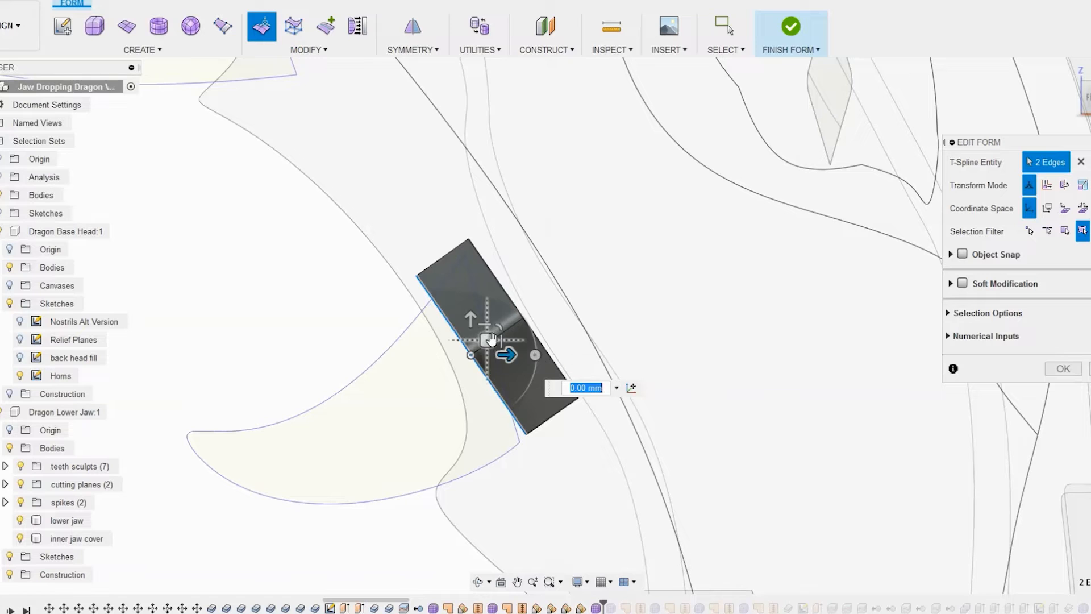
drag(490, 339, 460, 372)
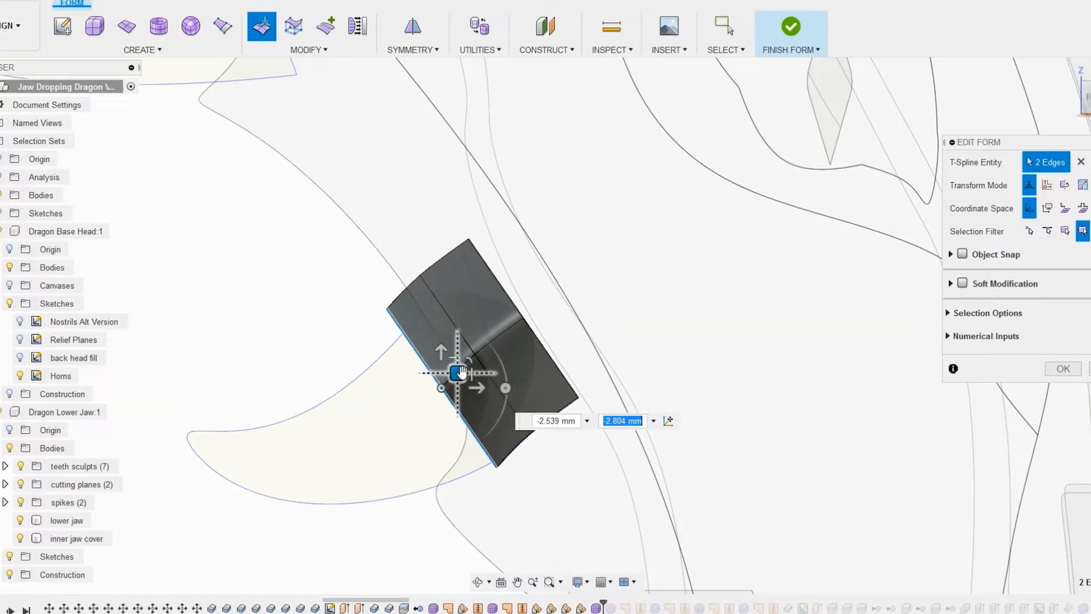
drag(441, 323, 454, 319)
drag(459, 374, 428, 405)
double_click(492, 397)
drag(482, 344, 488, 360)
click(423, 432)
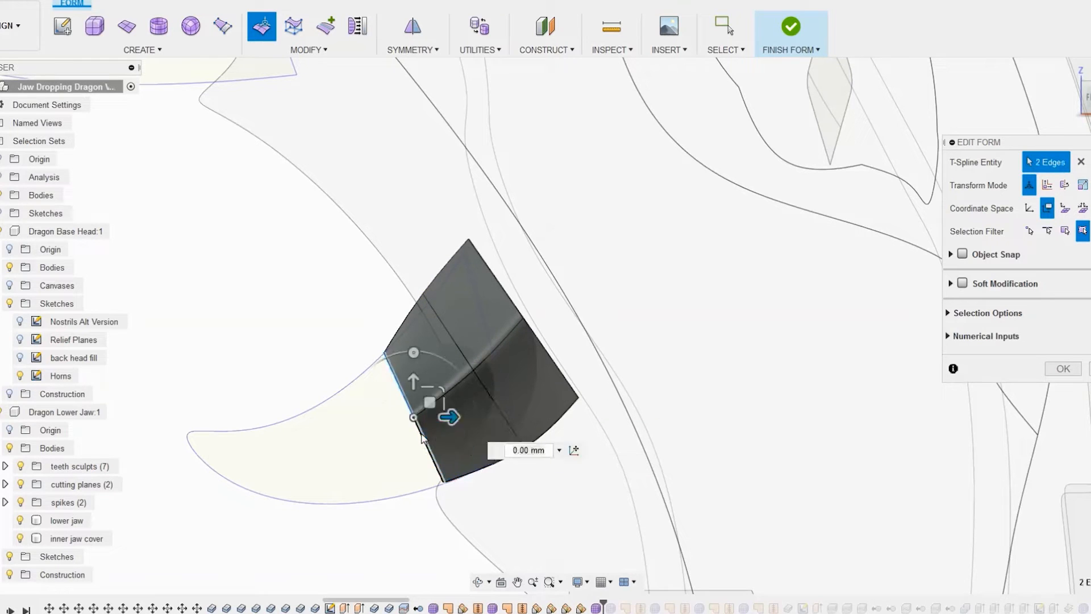
- Extrude the end edge loop further along the horn sketch and adjust the ring behind it
double_click(424, 439)
drag(431, 403, 344, 391)
double_click(437, 470)
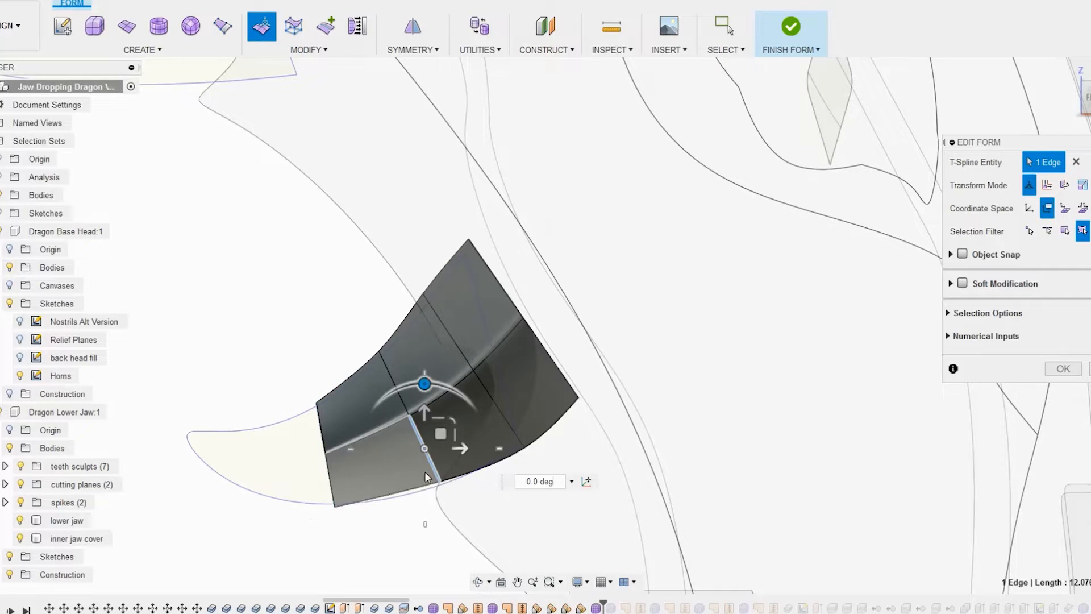
drag(422, 405, 423, 419)
- Extrude another horn segment towards the tip, rotate its end loop -20 degrees and scale it to about 0.67
double_click(324, 437)
drag(341, 439, 258, 440)
drag(243, 390, 265, 394)
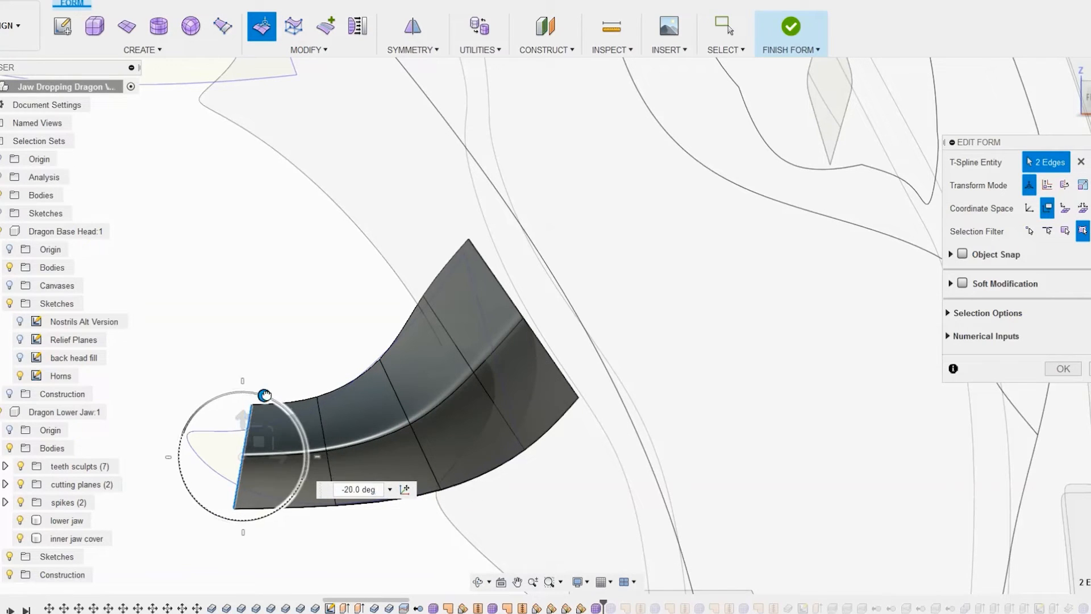
drag(258, 441, 263, 439)
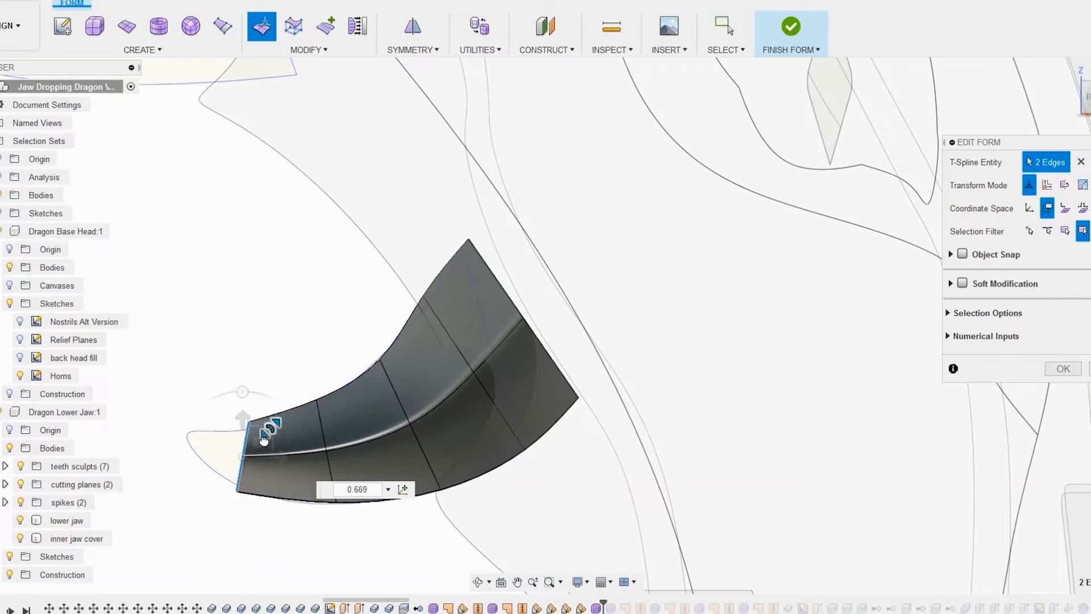
- Move the vertex on the horn's upper side by about -0.58 and 0.69 mm onto the sketch outline
double_click(326, 468)
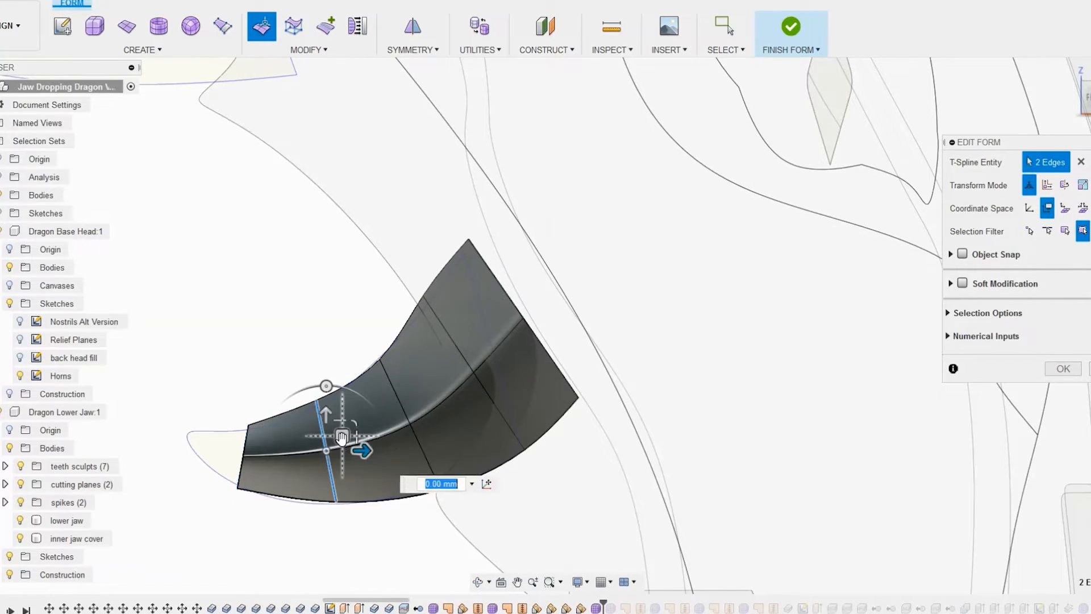
click(380, 359)
drag(396, 345, 389, 337)
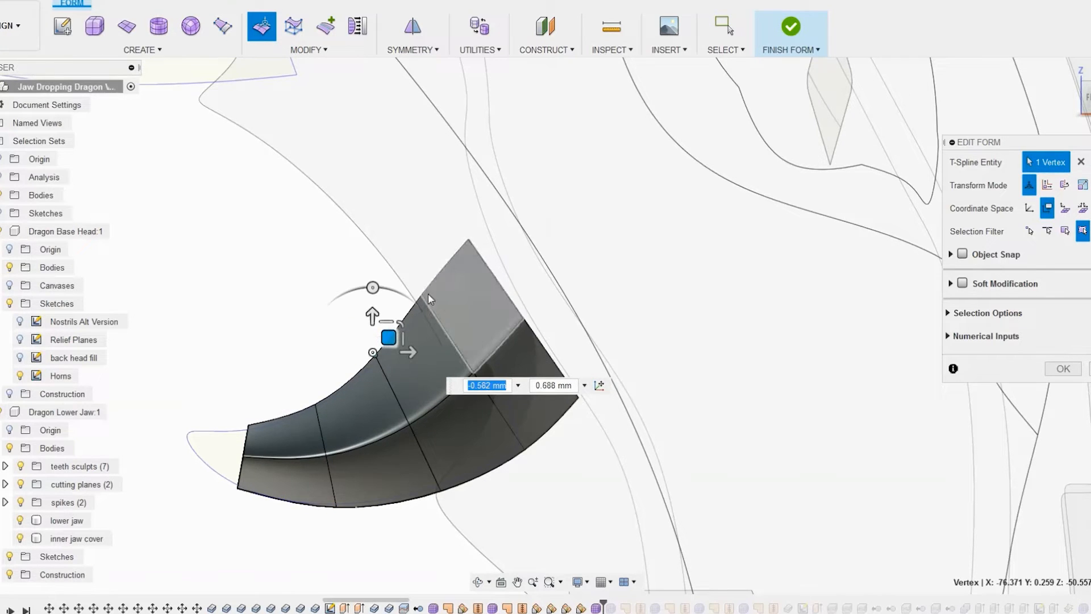
- Extrude the last edge loop to the tip of the horn sketch and scale it to about 0.48
double_click(248, 445)
drag(244, 438, 199, 422)
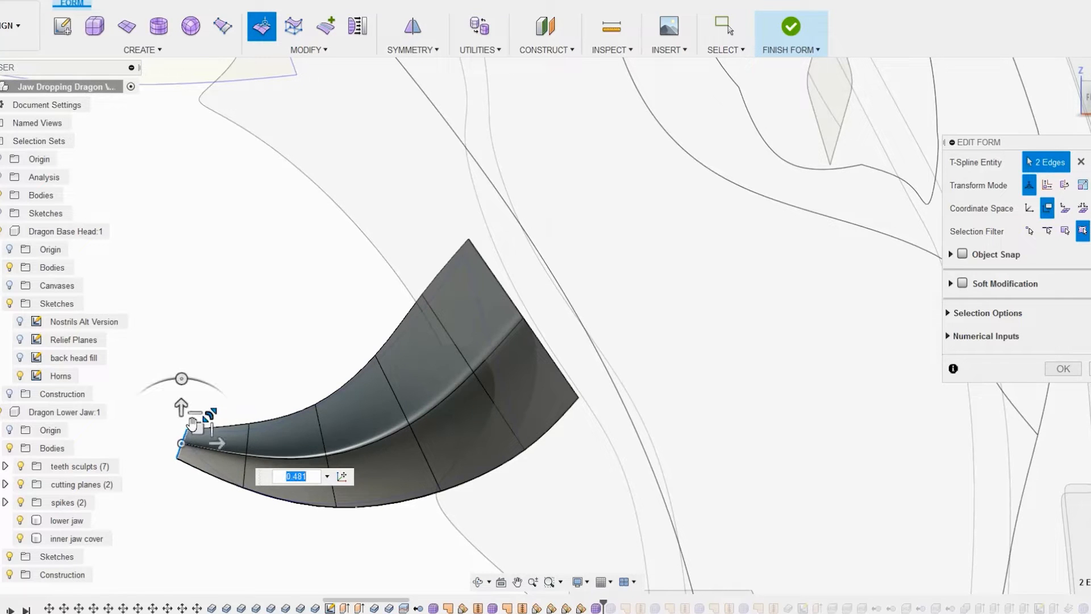
key(Return)
- Scale the edge at the horn's tip down to about 0.09 with Edit Form
shift+middle_drag(296, 410, 598, 305)
right_click(591, 301)
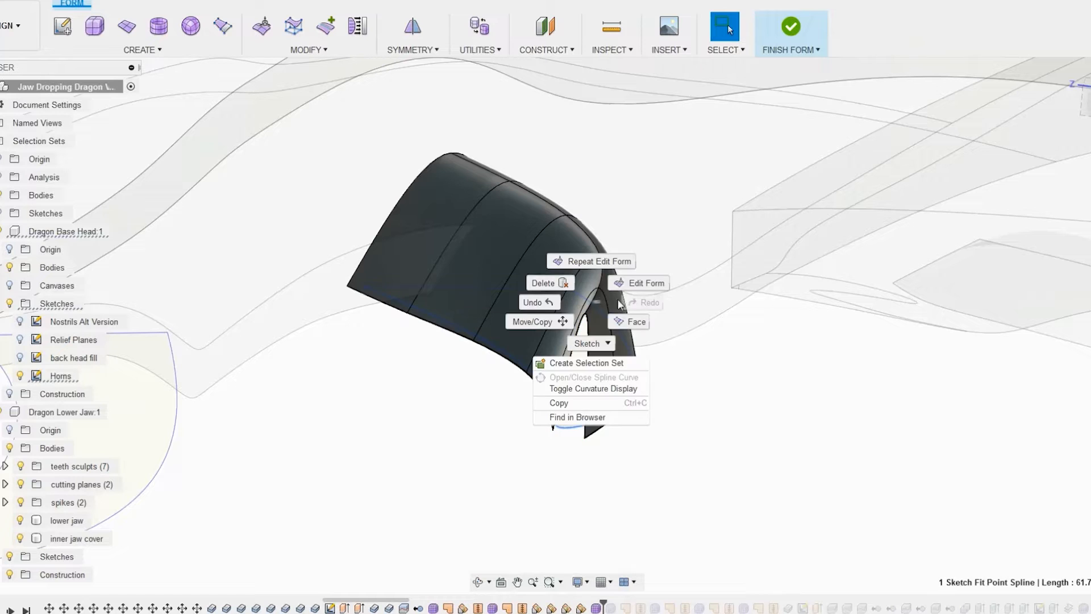
click(635, 283)
click(592, 304)
drag(620, 273, 617, 289)
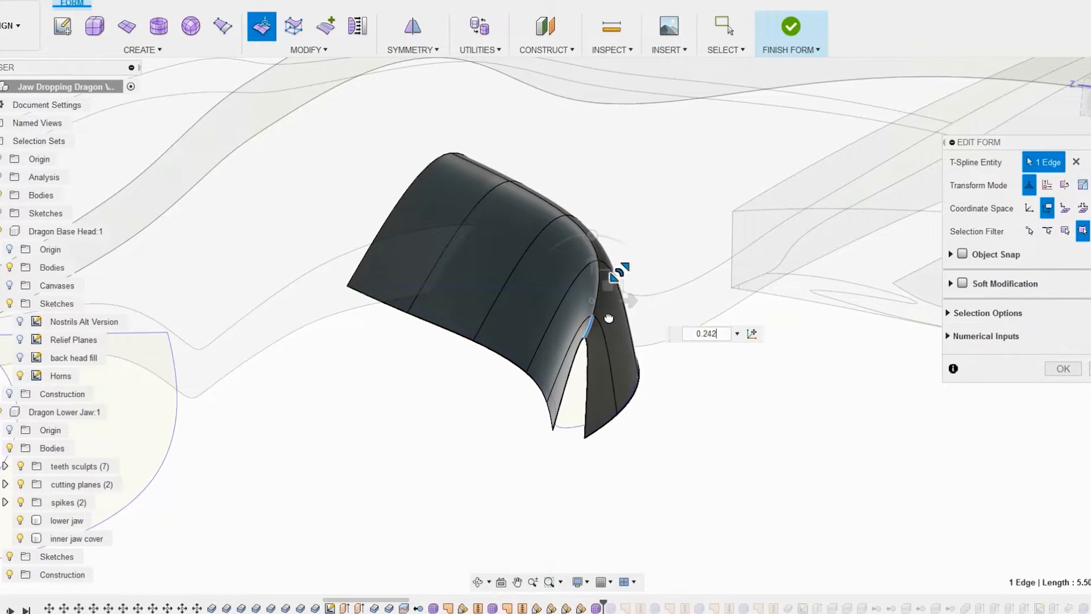
drag(552, 393, 578, 340)
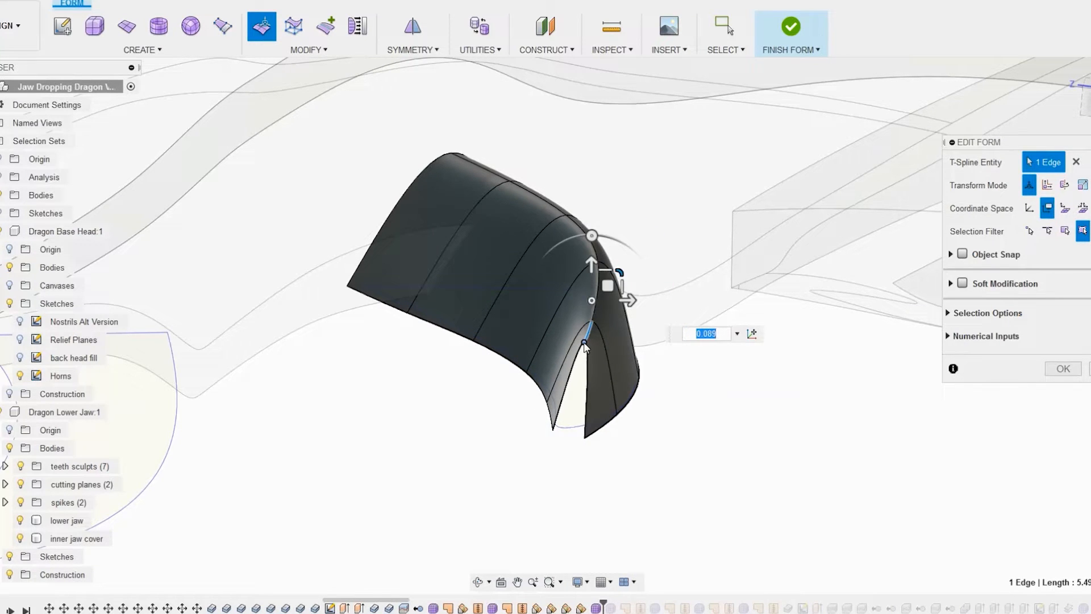
- In the side view, lower the tip vertex to the sketch plane and bring down the ridge points behind it
click(586, 345)
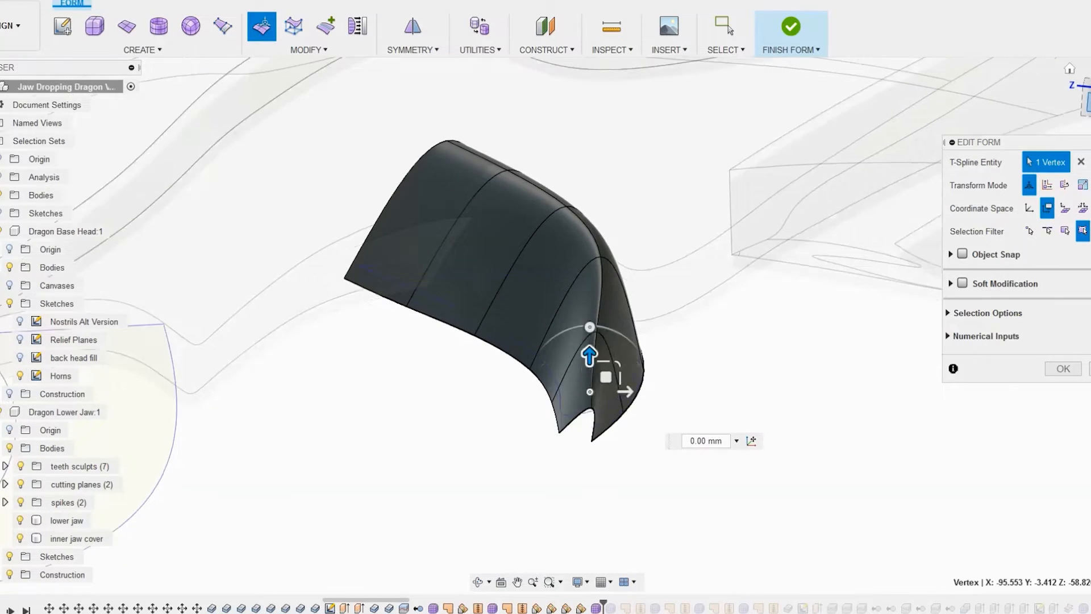
click(1088, 104)
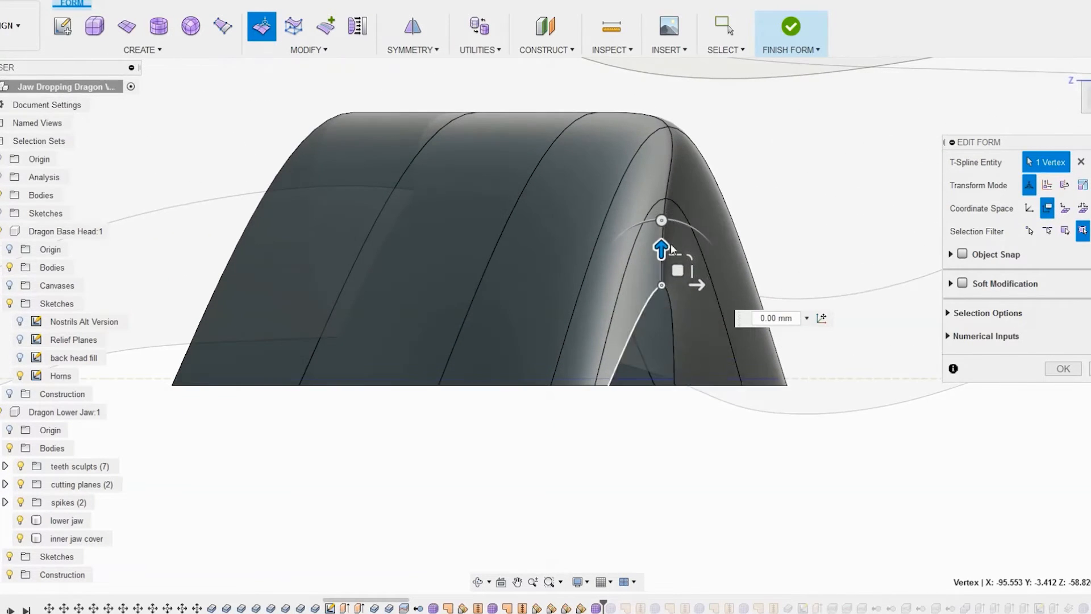
drag(676, 268, 663, 405)
click(673, 147)
drag(681, 152, 678, 223)
click(651, 147)
drag(647, 129, 636, 209)
- Lower the ridge edge near the horn's base by about 4.7 mm and move the next ridge vertex down to smooth the profile
click(403, 112)
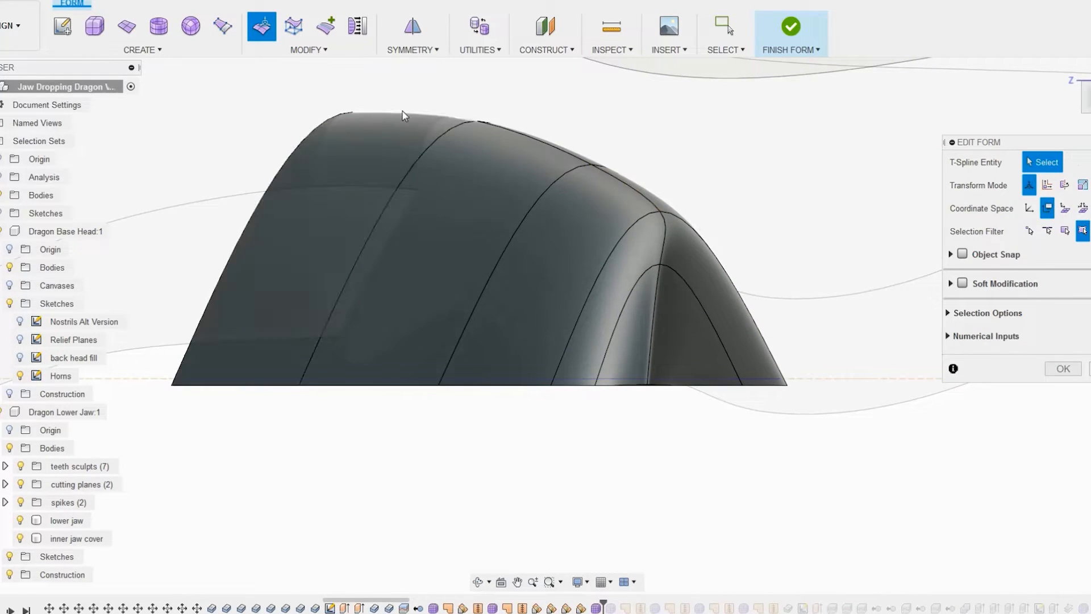
drag(430, 100, 360, 231)
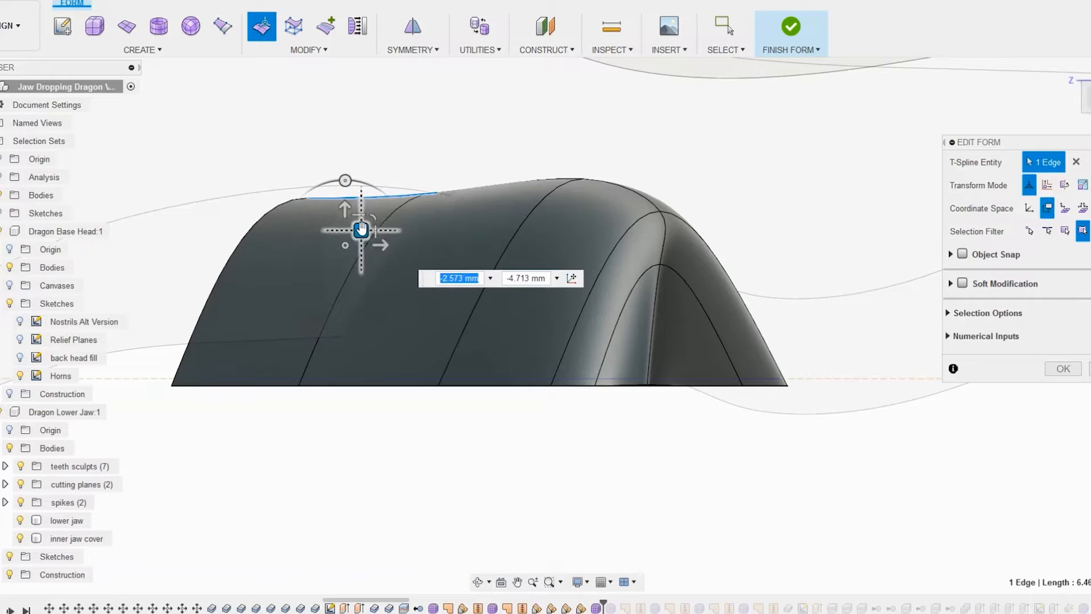
click(585, 177)
click(584, 178)
drag(594, 176, 592, 216)
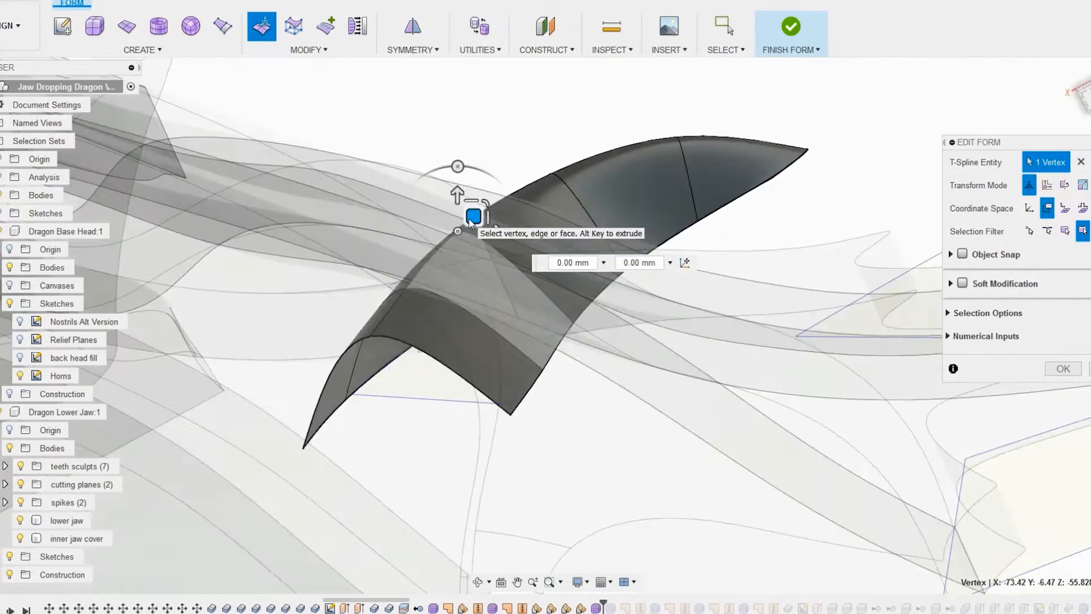
- Pull the top vertex of the horn's base rim down to the sketch plane to close off the base
shift+middle_drag(469, 221, 494, 171)
click(449, 222)
drag(493, 162, 494, 349)
shift+middle_drag(494, 348, 448, 347)
click(1064, 369)
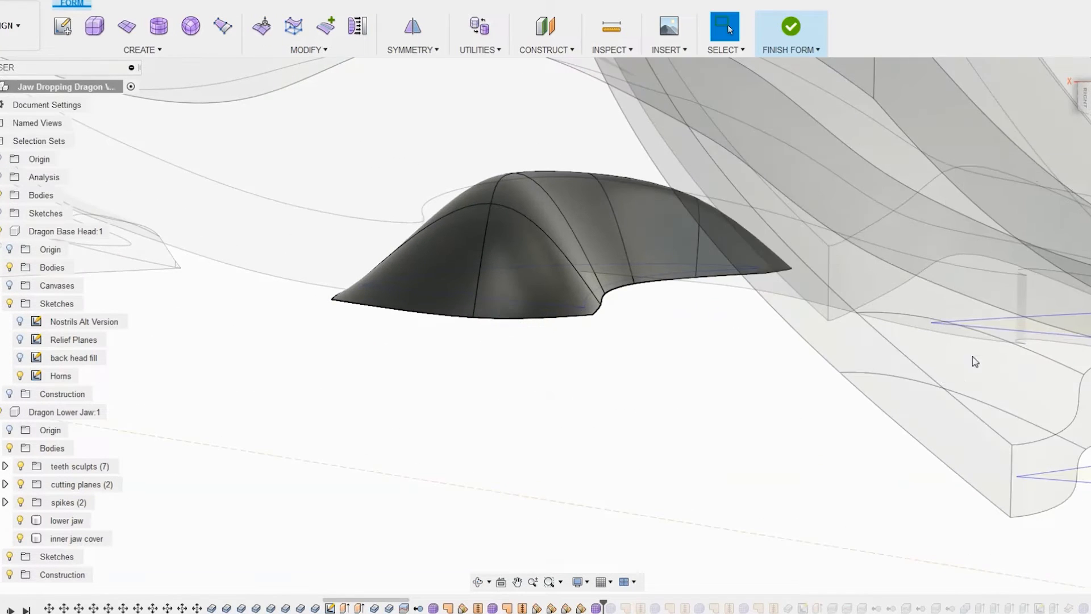
- Flatten all vertices along the horn's open bottom edge onto the XZ origin plane
shift+middle_drag(975, 361, 603, 97)
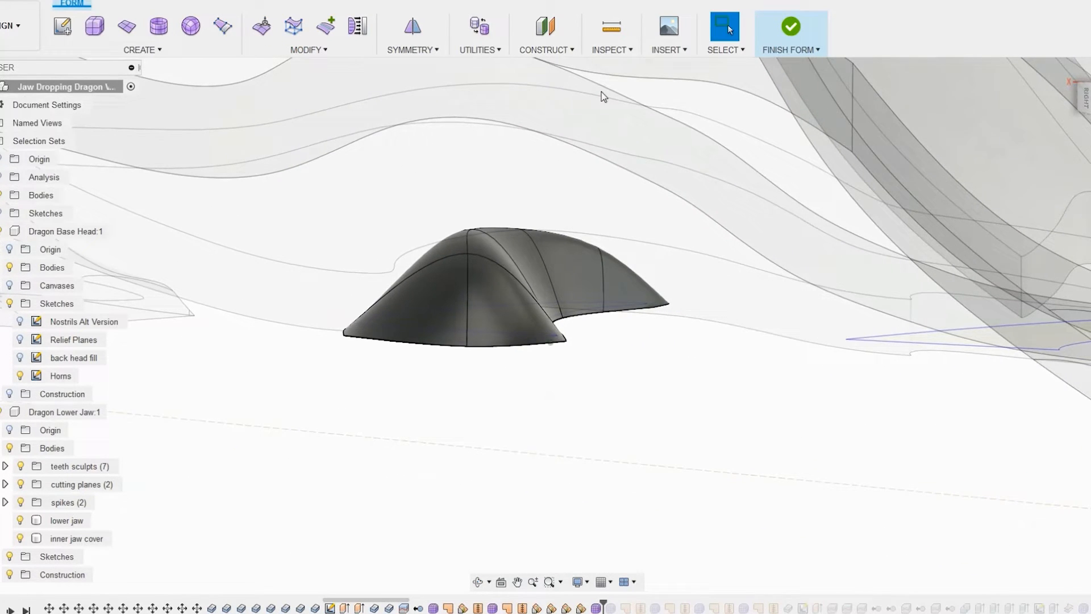
click(294, 26)
click(1064, 186)
click(1058, 223)
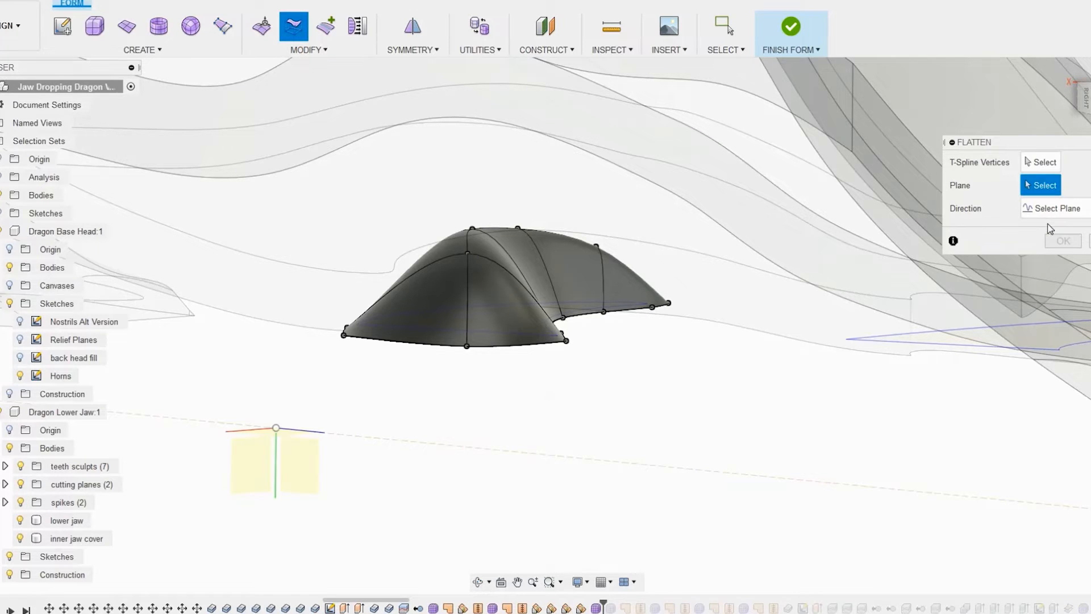
shift+middle_drag(915, 279, 422, 269)
scroll(434, 409, down, 4)
click(1039, 168)
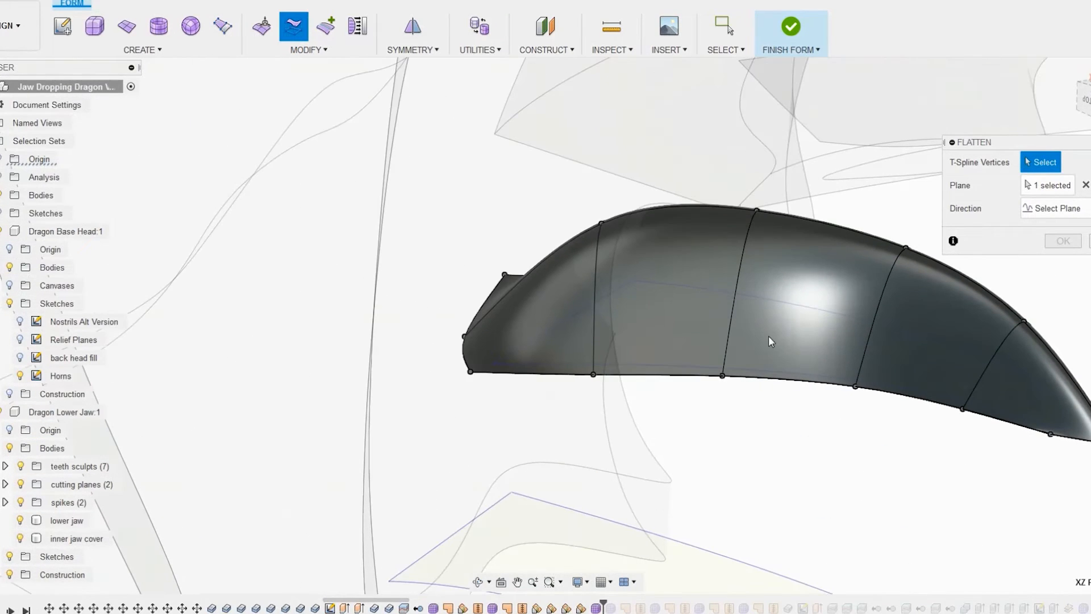
drag(762, 439, 415, 392)
drag(1056, 456, 836, 389)
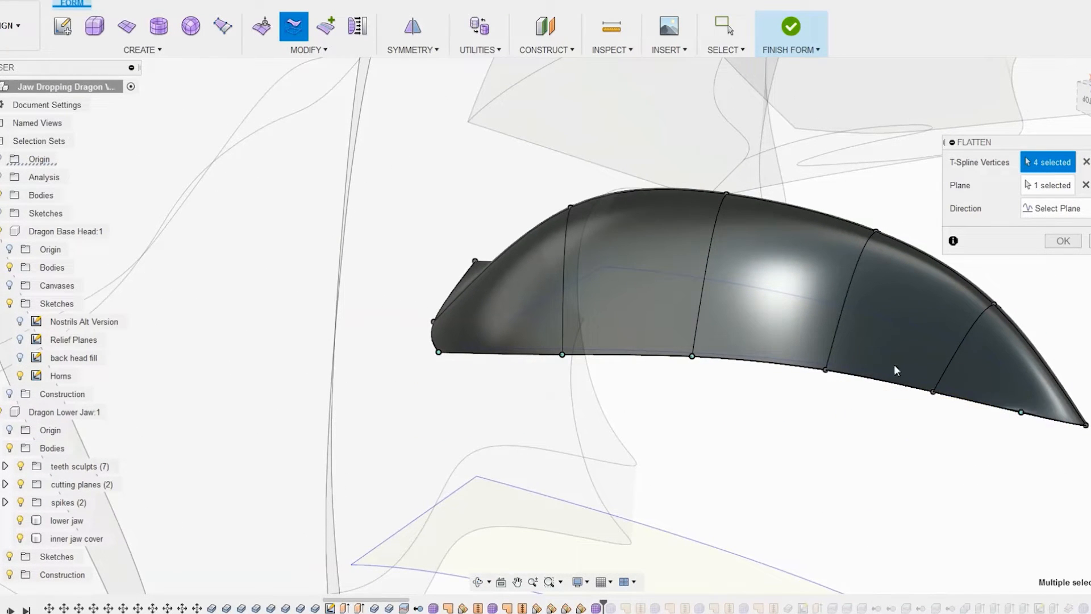
click(826, 369)
click(361, 289)
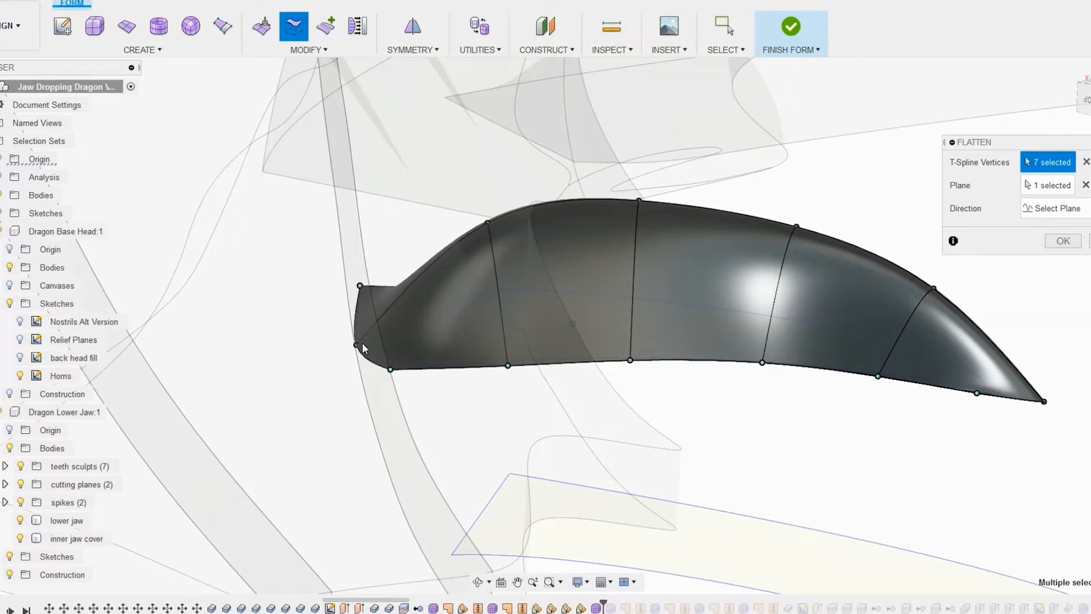
click(358, 345)
shift+middle_drag(558, 440, 602, 473)
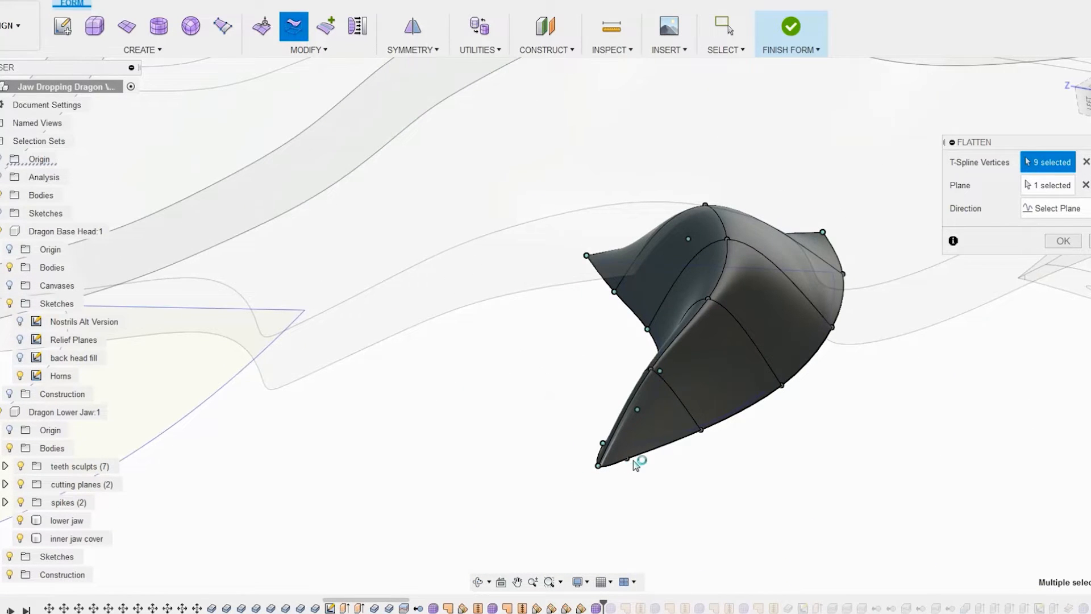
drag(851, 325, 761, 430)
click(845, 276)
shift+middle_drag(858, 293, 954, 363)
click(1062, 240)
- Move the upper bottom-edge vertex at the horn's tip with Edit Form to sharpen the point
shift+middle_drag(1072, 243, 921, 187)
click(1086, 100)
scroll(739, 512, down, 3)
middle_drag(738, 511, 915, 165)
middle_drag(415, 483, 983, 172)
scroll(925, 136, up, 4)
scroll(925, 136, down, 2)
click(324, 326)
right_click(324, 325)
click(322, 299)
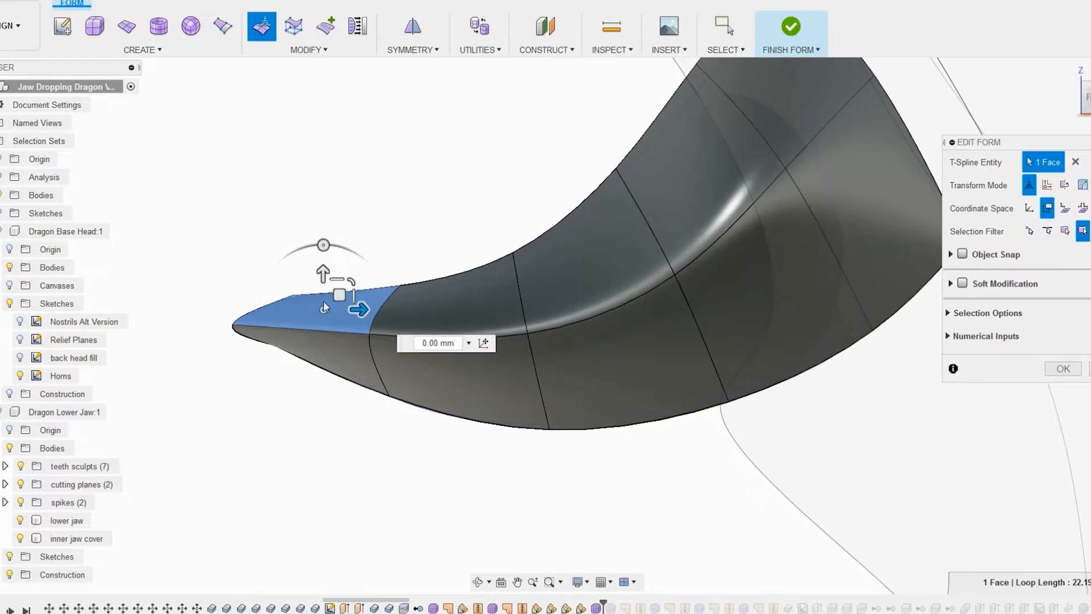
click(293, 296)
drag(307, 283, 249, 291)
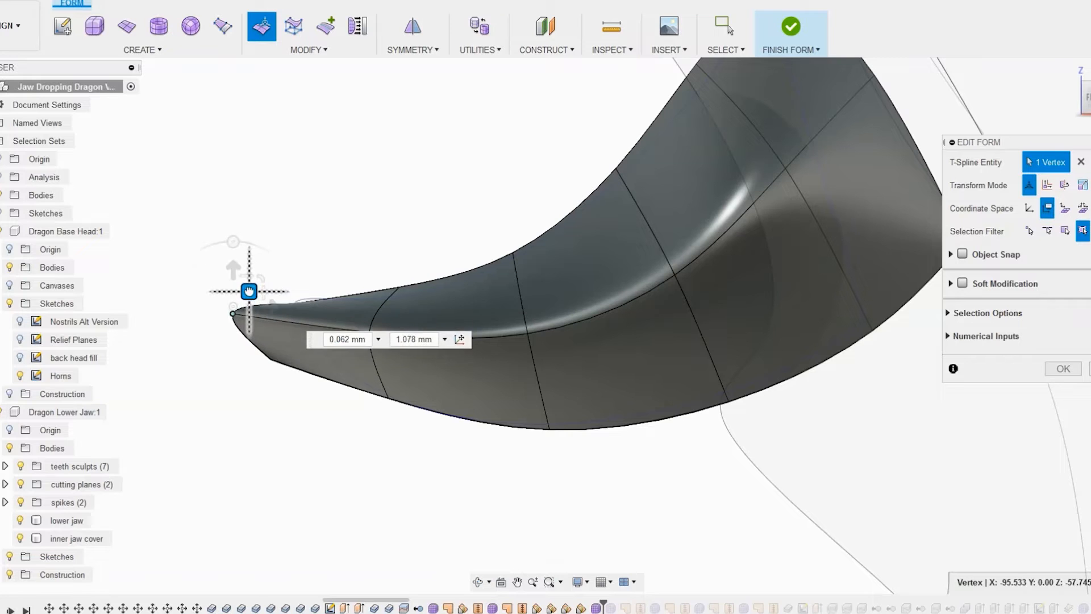
- Nudge the lower vertex at the horn's tip slightly upward and finish the form
click(271, 359)
drag(287, 344, 287, 340)
scroll(444, 358, down, 1)
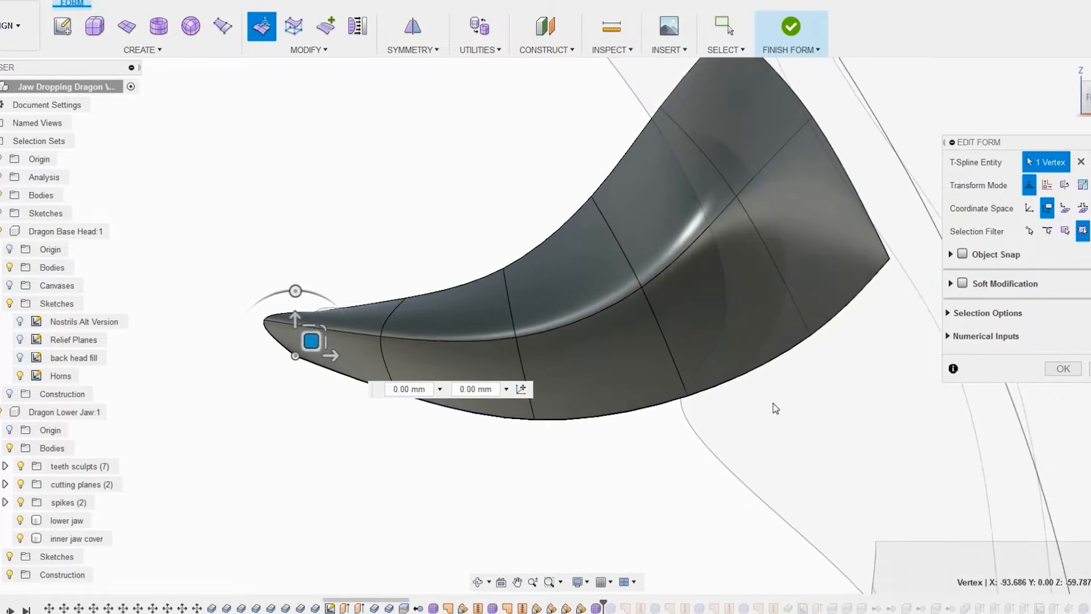
click(1063, 368)
click(791, 28)
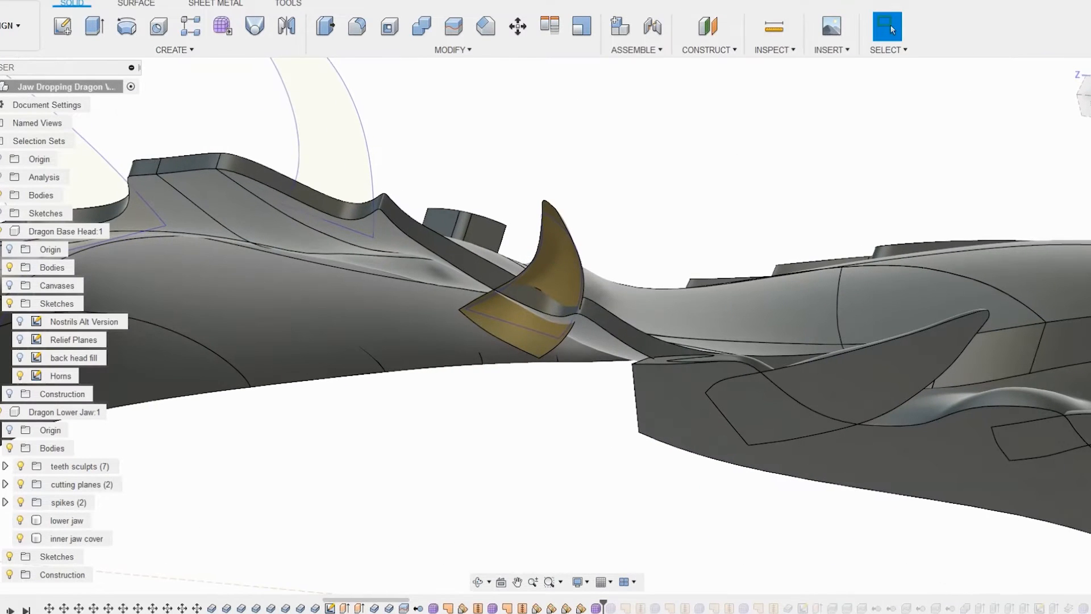
- Patch the horn's open bottom boundary as a new body with Connected (G0) edges
click(146, 4)
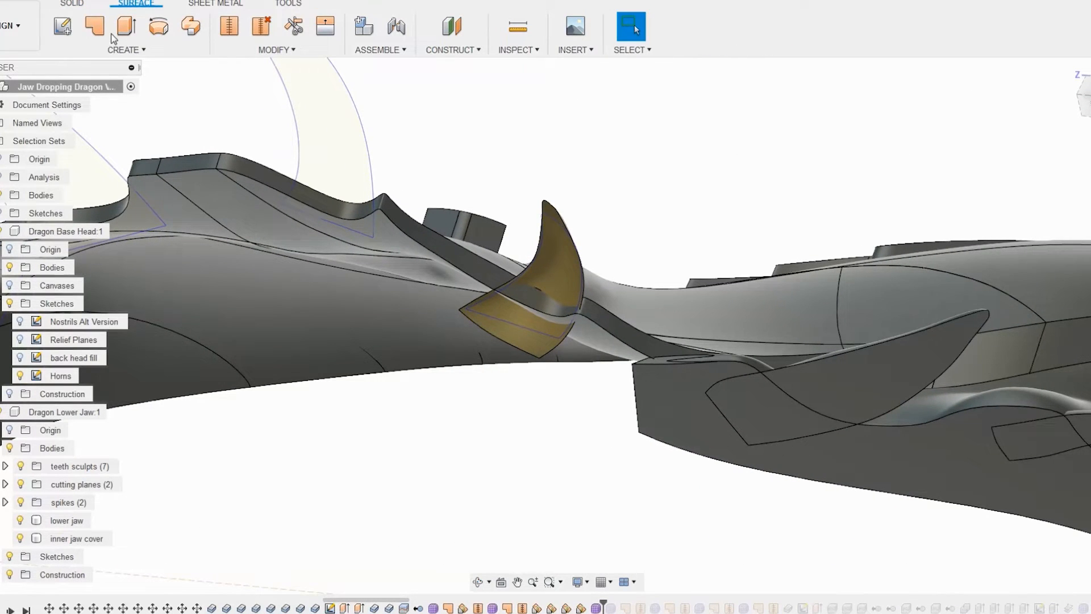
click(95, 27)
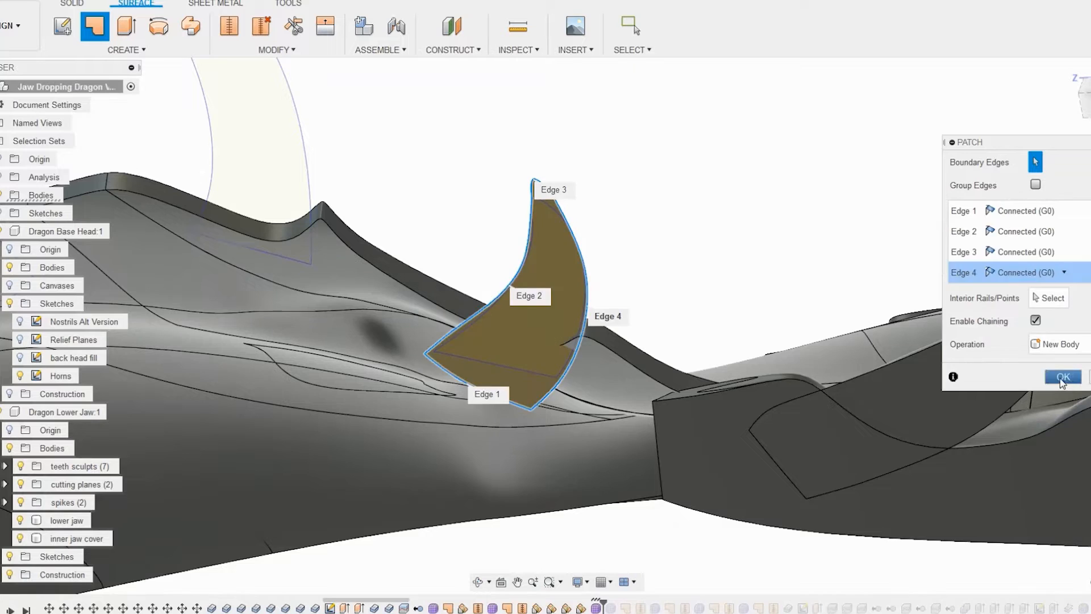
click(1062, 377)
- Stitch the horn surface and its bottom patch into a new body with a 0.10 mm tolerance
click(230, 26)
shift+middle_drag(664, 295, 526, 375)
click(584, 259)
click(581, 360)
scroll(582, 387, up, 3)
click(578, 370)
click(499, 374)
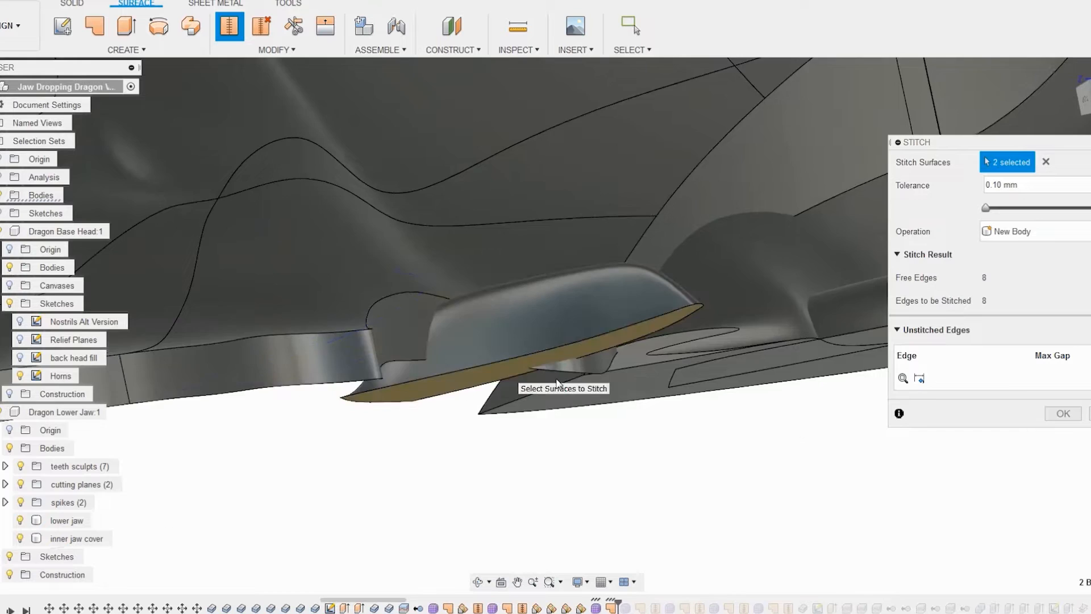
click(1062, 414)
click(529, 345)
mouse_move(528, 345)
shift+middle_down()
mouse_move(80, 356)
mouse_move(375, 285)
shift+middle_up()
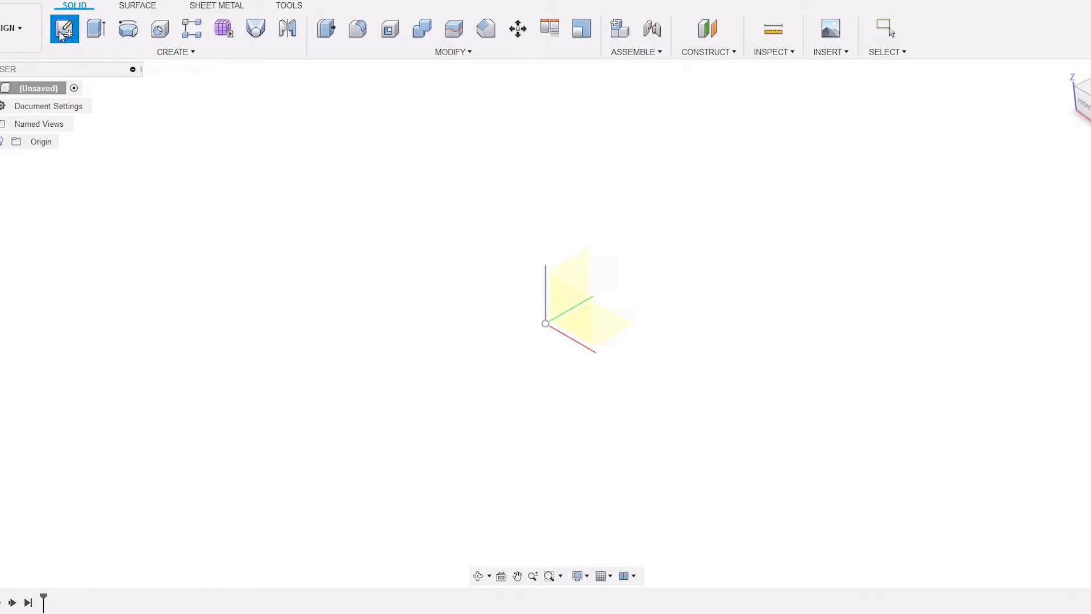
- Sketch a rectangle around the origin on the horizontal plane and join a wavy spline between two adjacent corners, closing an end profile
click(63, 27)
click(612, 321)
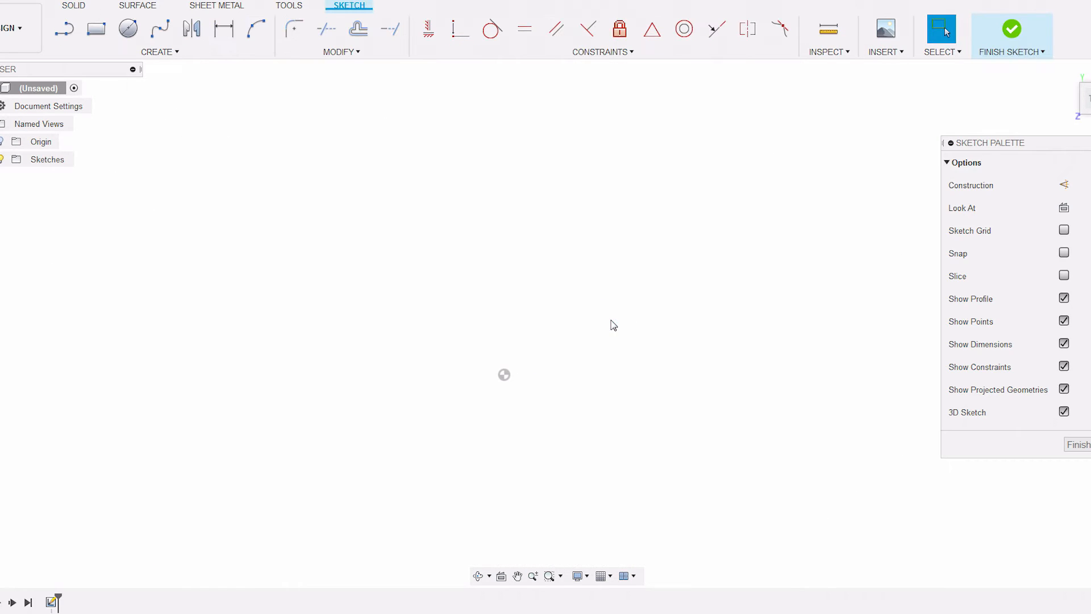
key(r)
click(294, 216)
click(471, 367)
key(Escape)
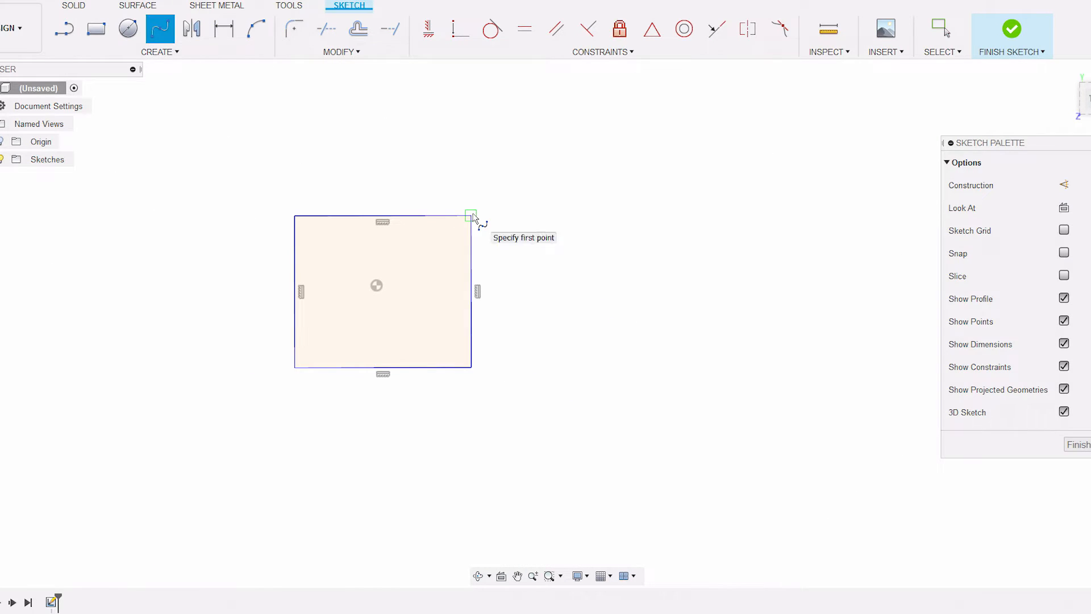
click(471, 367)
click(1011, 31)
- Extrude the rectangle and the wavy end profile together 50 mm upward as a new body
key(e)
click(509, 301)
click(583, 320)
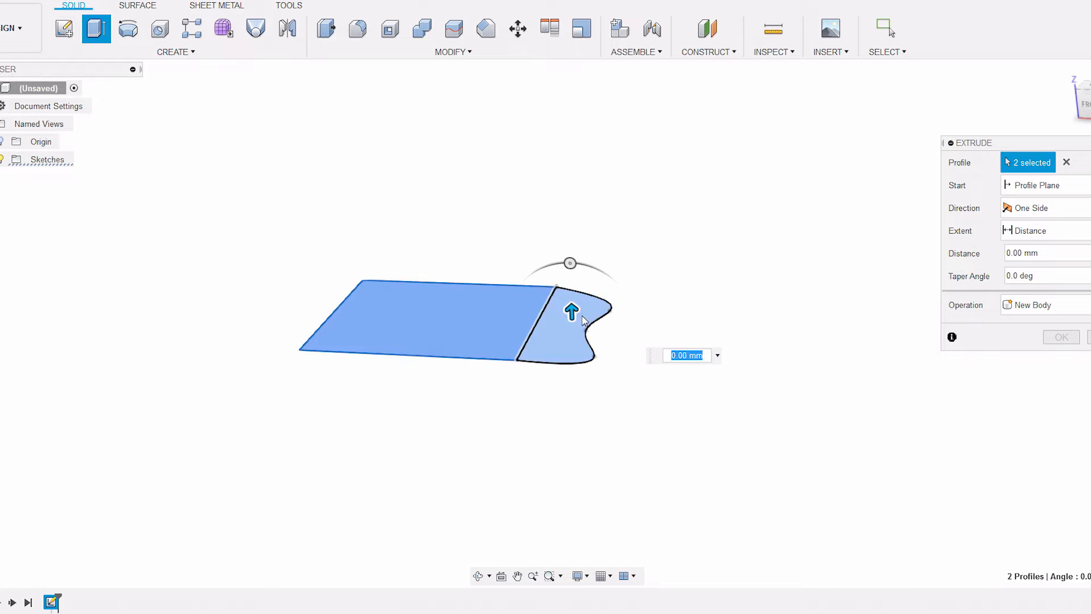
drag(571, 312, 549, 199)
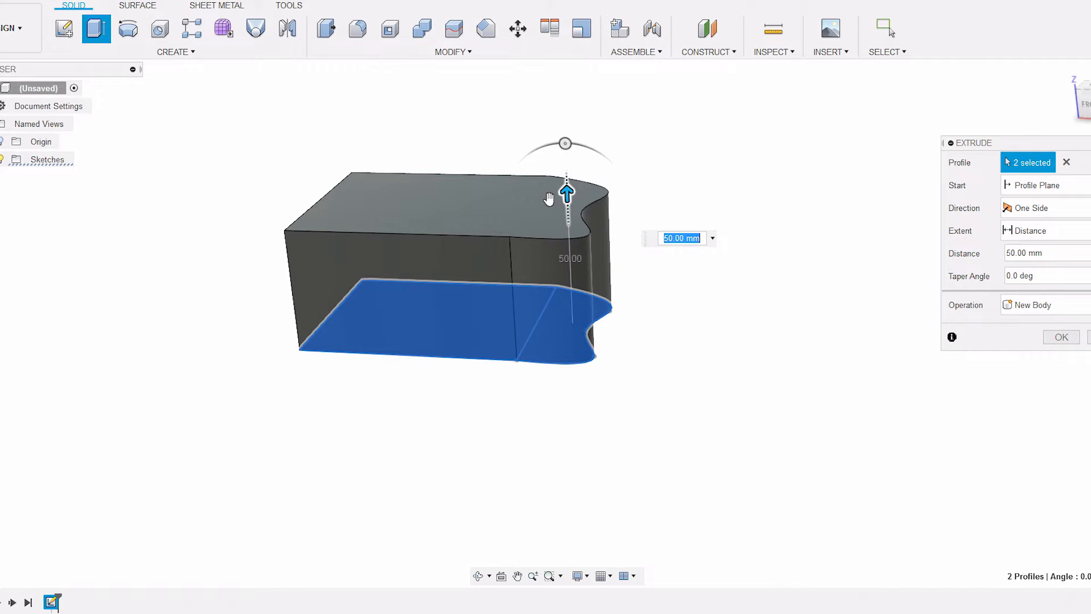
key(Return)
shift+middle_drag(604, 351, 602, 353)
click(70, 34)
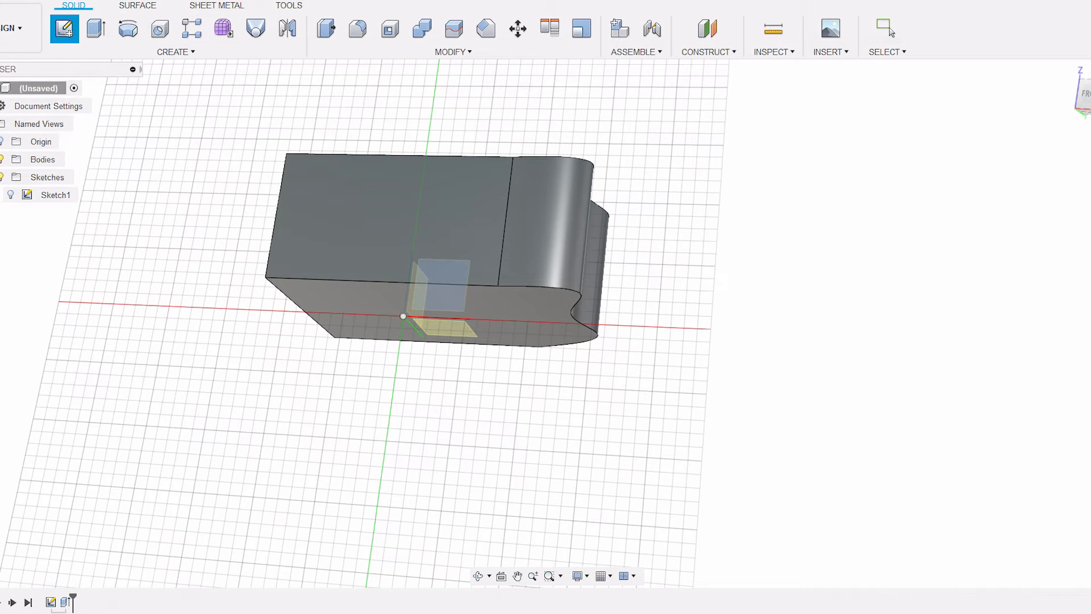
click(566, 341)
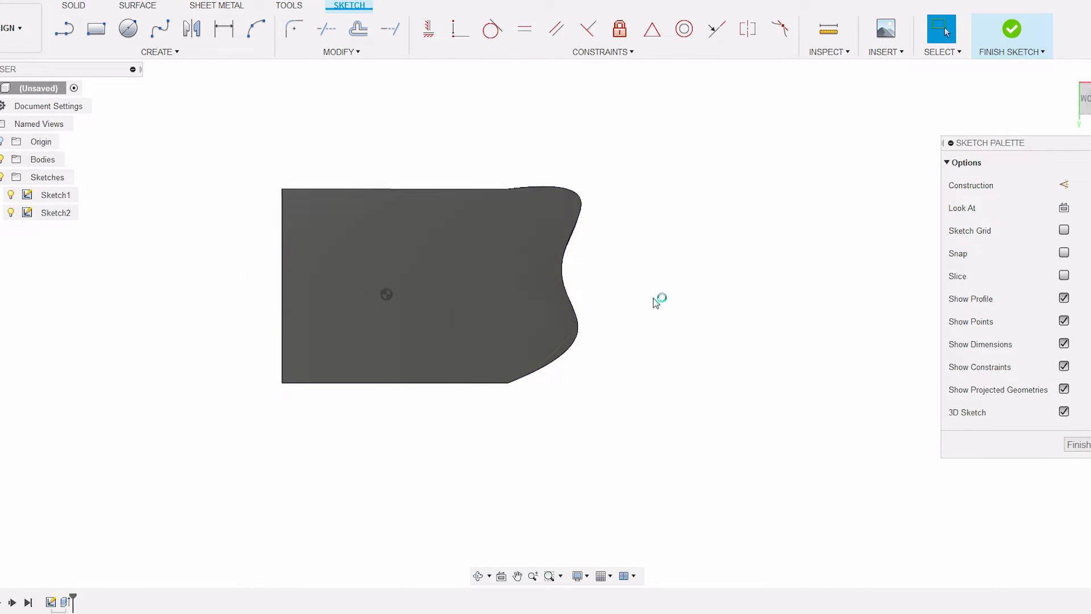
key(ctrl+z)
- Cut away the lower part of the block's wavy end by extruding the spline profile partway up from the underside
key(e)
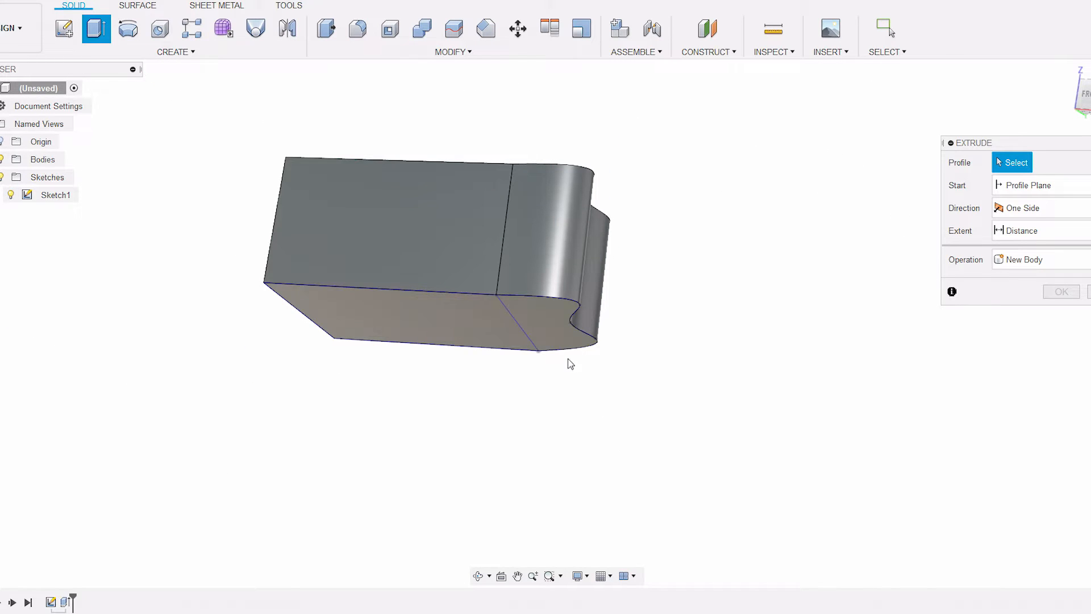
click(554, 327)
drag(555, 313, 562, 268)
shift+middle_drag(614, 292, 625, 319)
click(1058, 361)
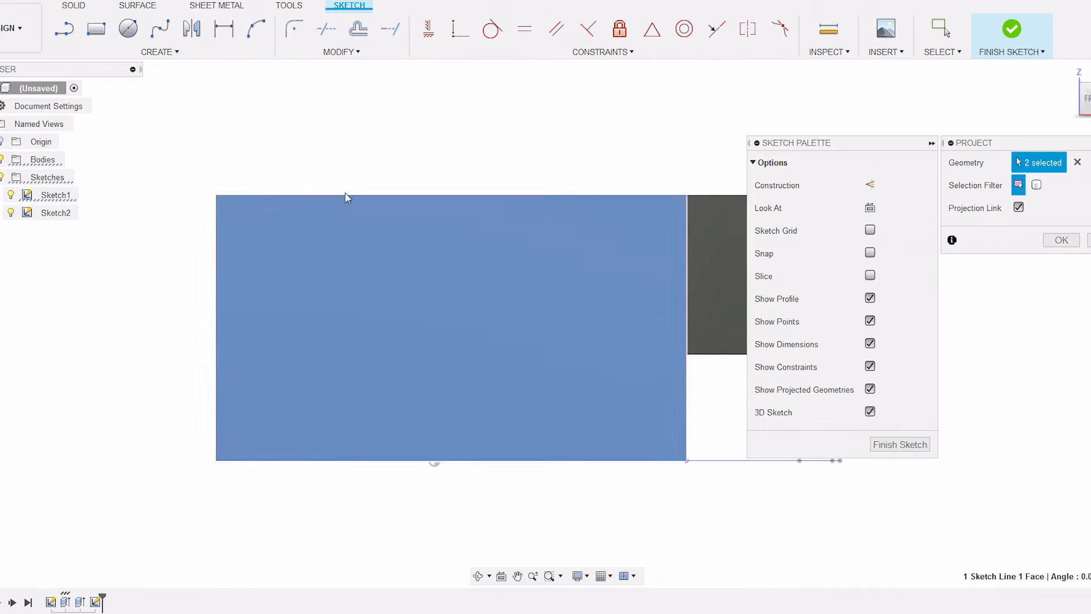
- Project the block's rectangular front face into the new sketch and draw a vertical construction line between its upper and lower edge midpoints
key(Return)
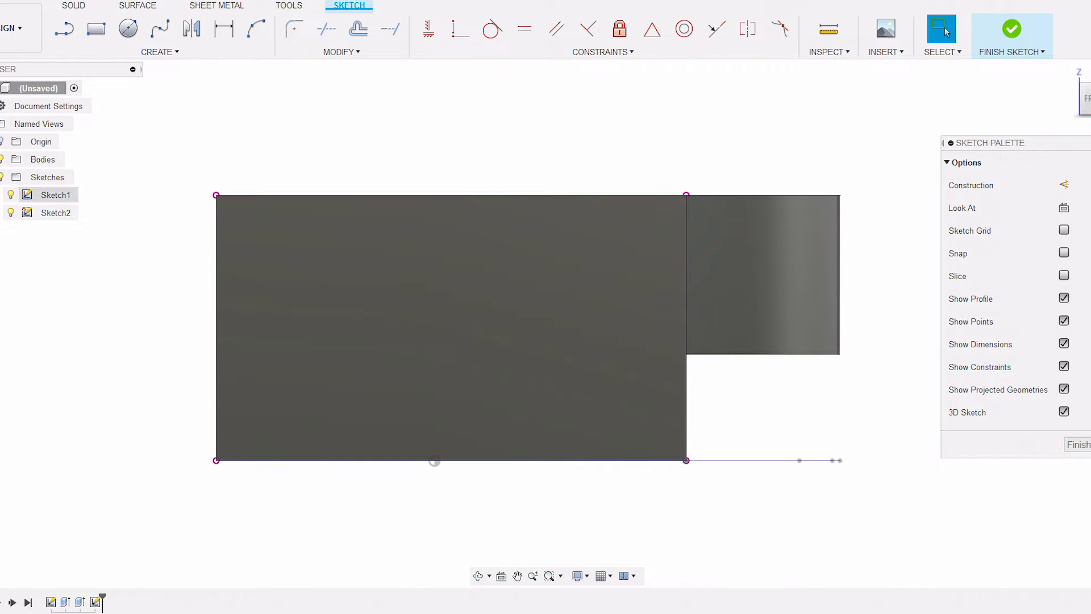
click(2, 161)
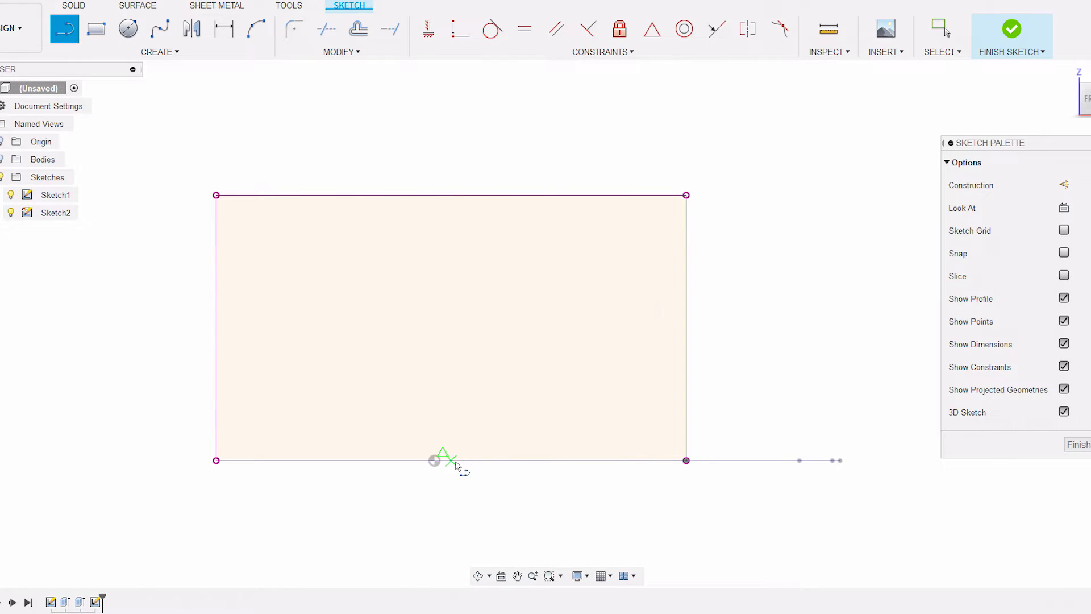
click(451, 196)
key(Escape)
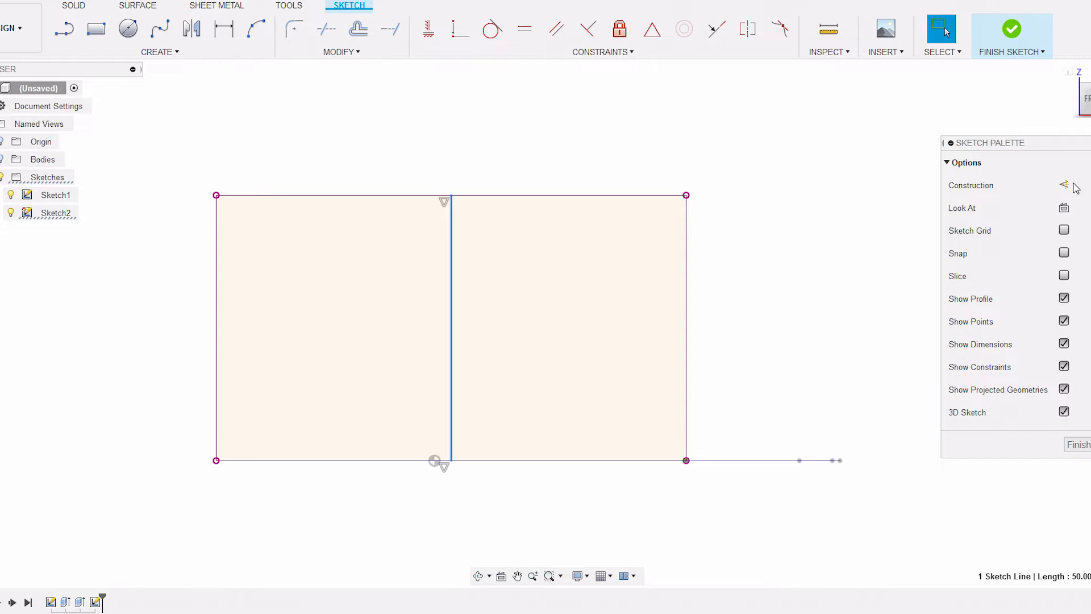
- Draw a 10 mm diameter circle centred on the construction line's midpoint and finish the sketch
key(c)
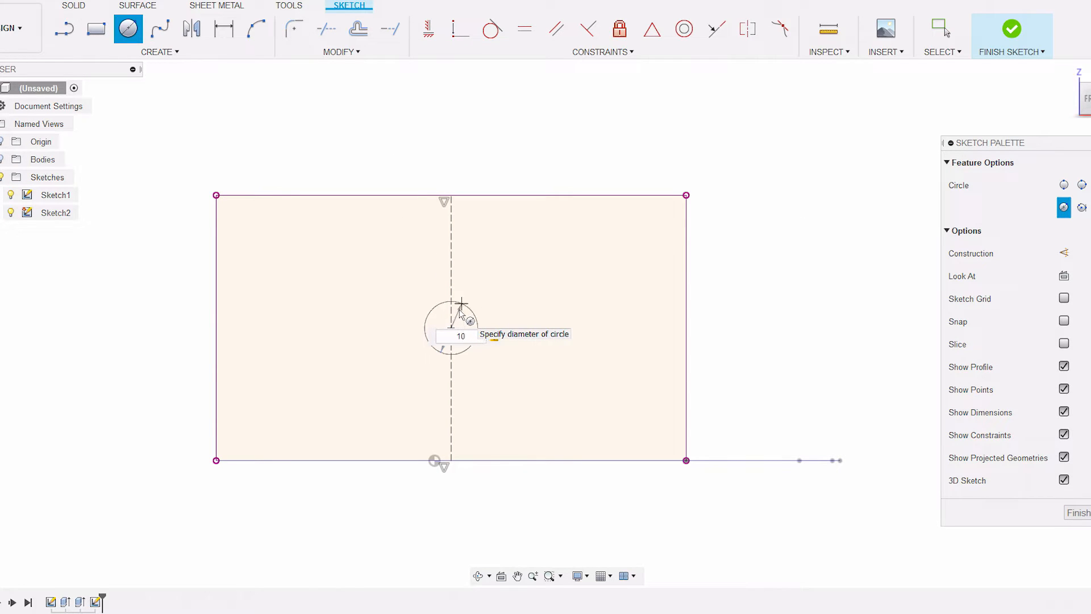
click(458, 308)
key(Escape)
click(1011, 28)
- Extrude the circle profile in both directions through the block
key(e)
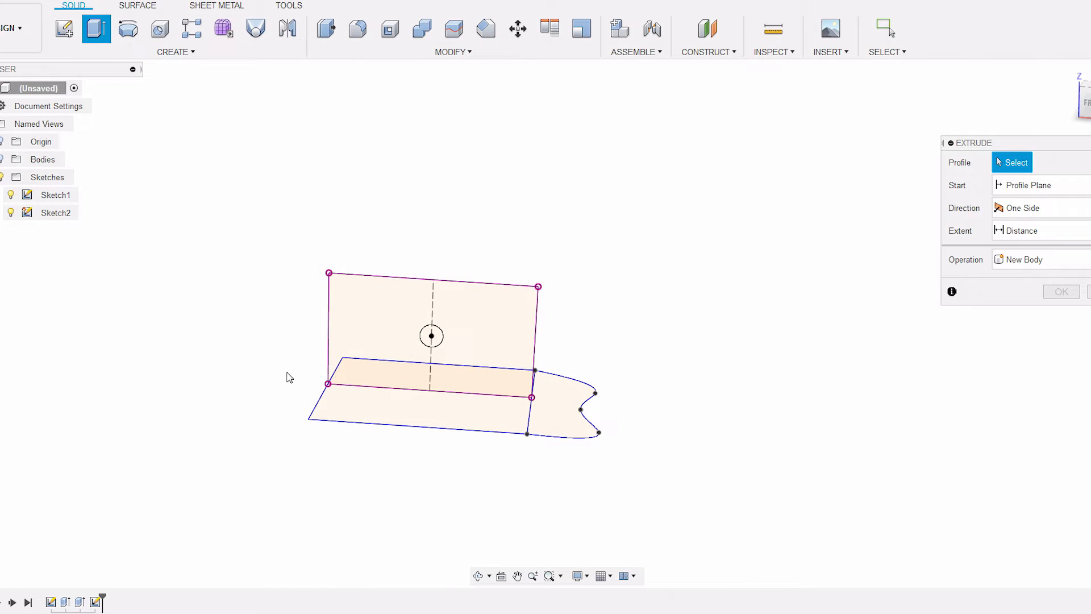
click(427, 370)
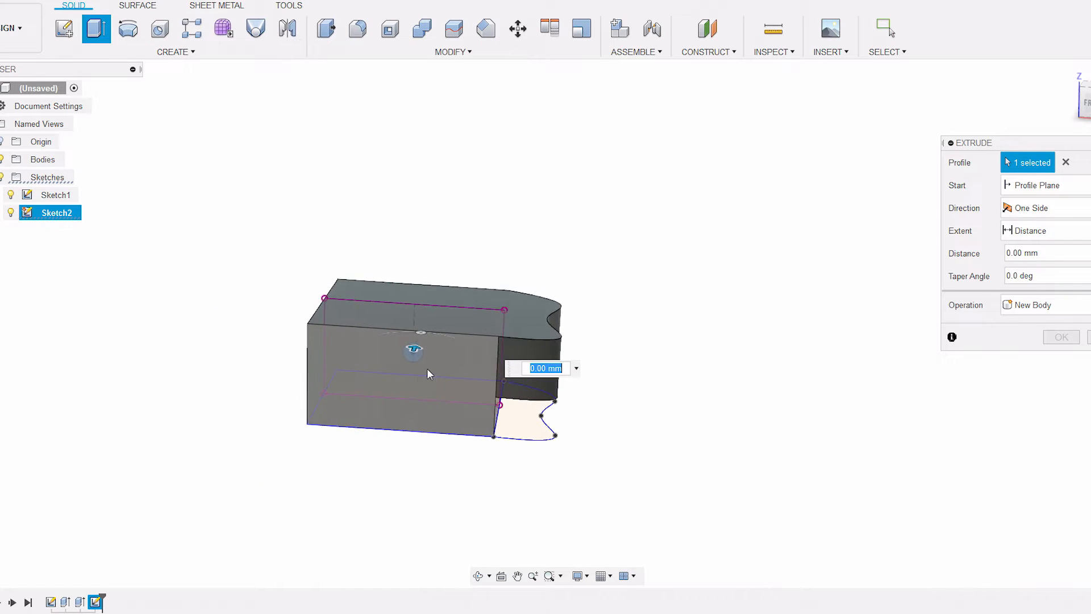
shift+middle_drag(427, 368, 433, 394)
drag(422, 350, 474, 265)
click(1033, 210)
click(1045, 264)
shift+middle_drag(604, 420, 629, 392)
click(1061, 382)
shift+middle_drag(700, 490, 718, 447)
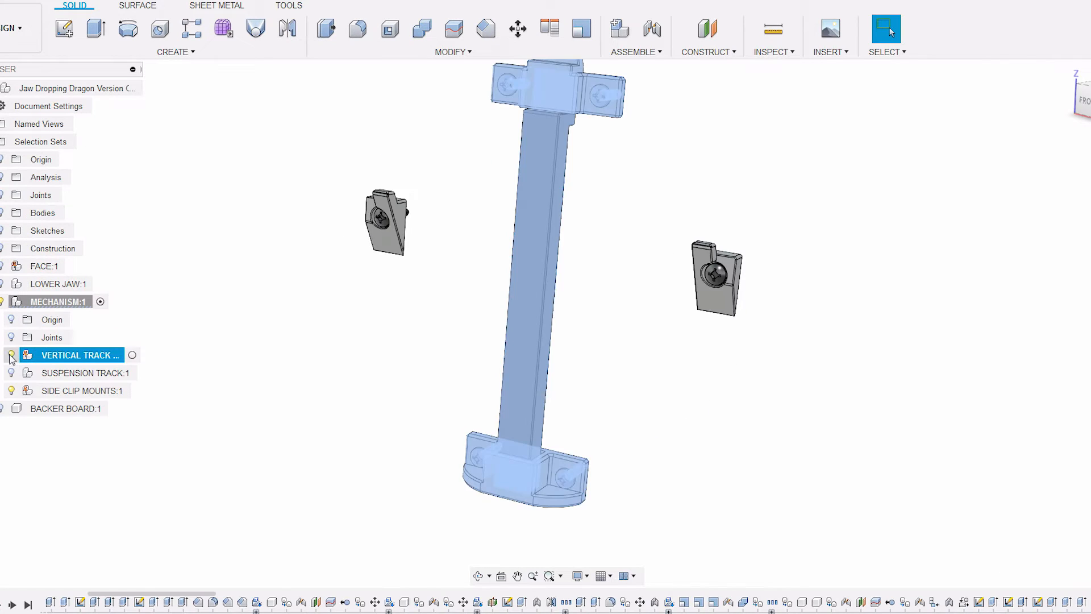
- Examine the vertical track, suspension track and side clip mounts of the mechanism from the side
click(701, 455)
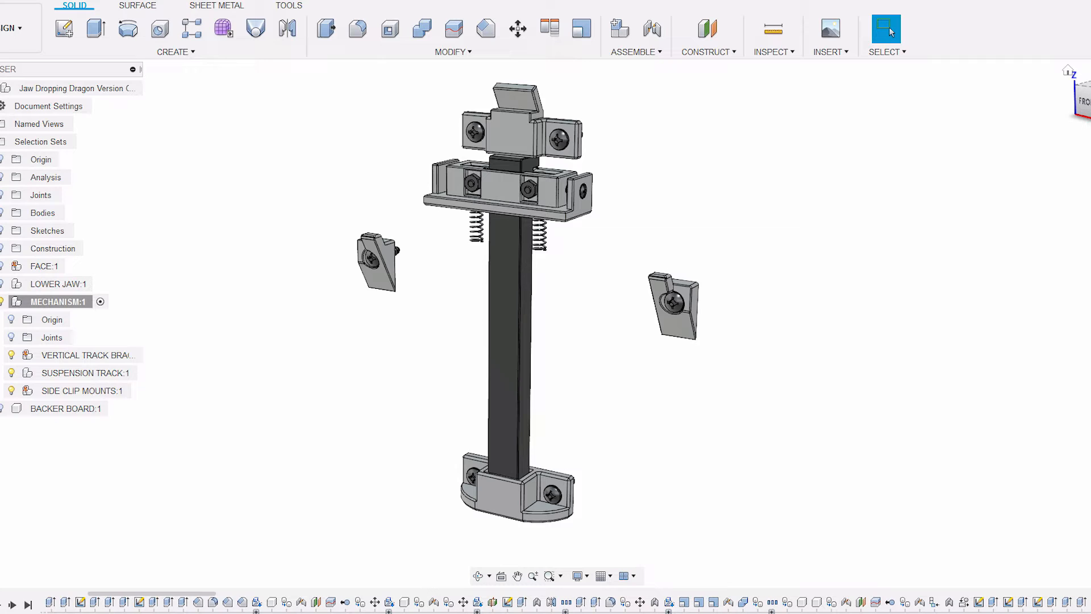
click(1090, 105)
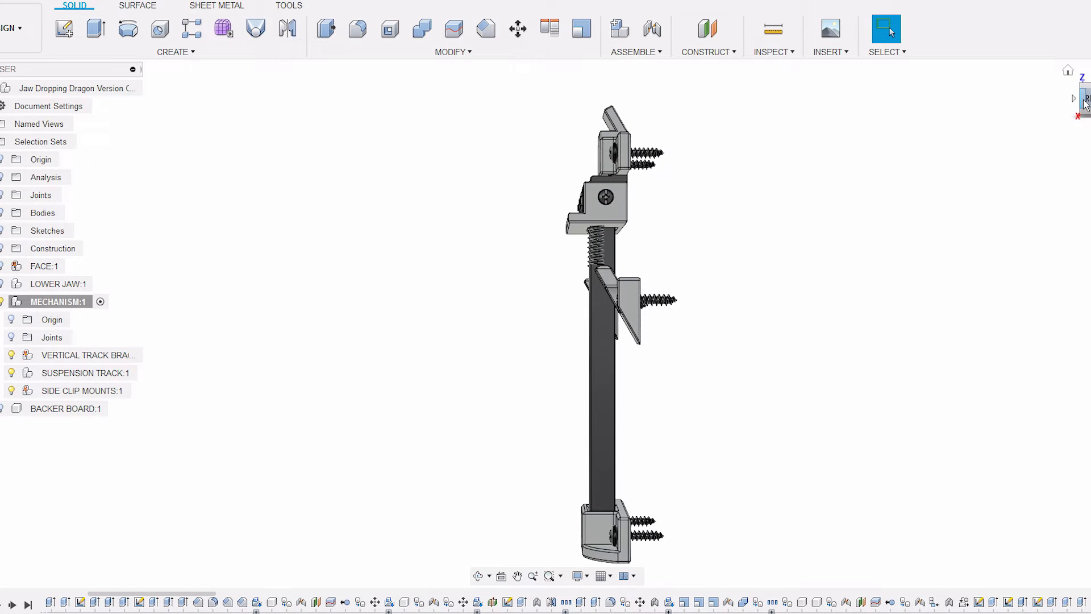
click(1073, 98)
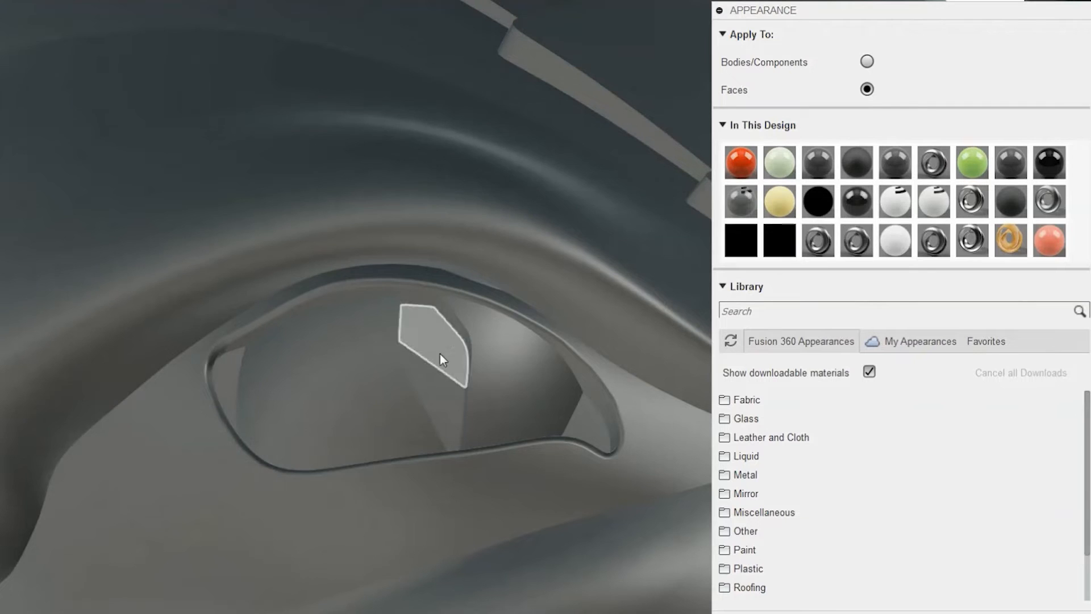
- Colour the first eye's faces with black for the pupil and corners, green for the iris and orange-red for the inner eyelid walls
drag(818, 201, 503, 328)
drag(972, 162, 245, 431)
drag(741, 162, 244, 342)
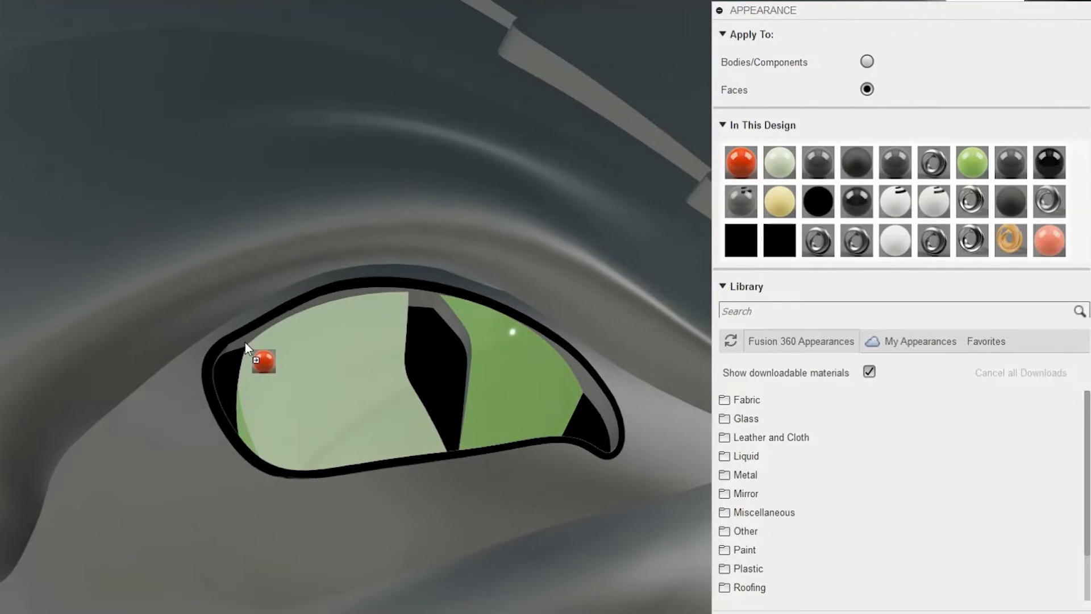
shift+middle_drag(476, 326, 503, 335)
drag(741, 163, 591, 407)
- Apply the dark green eye shadows appearance to an iris face of the other eye
scroll(529, 327, up, 5)
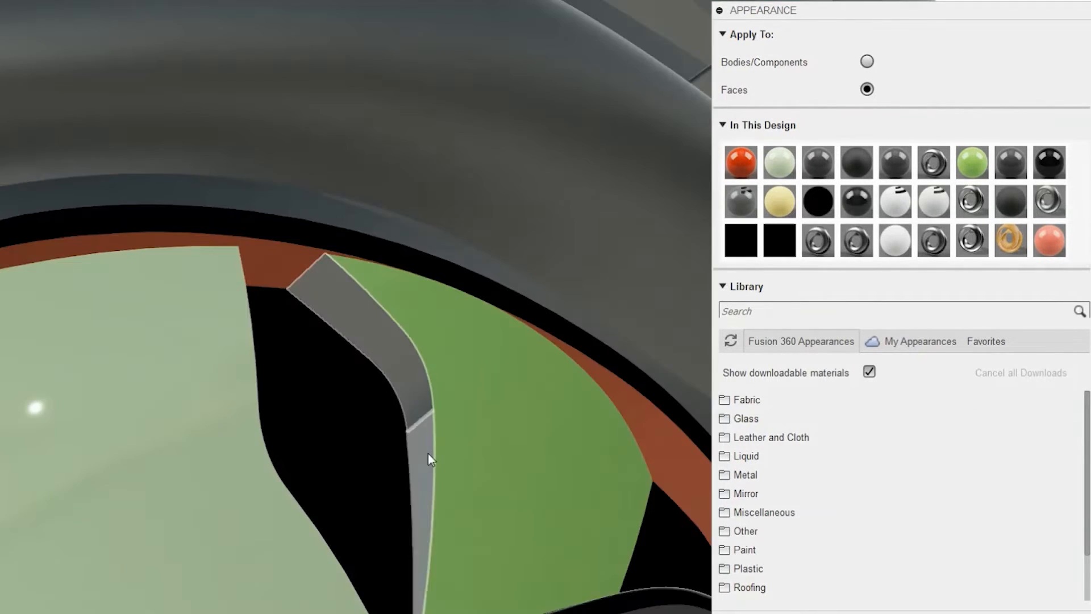
scroll(489, 341, down, 10)
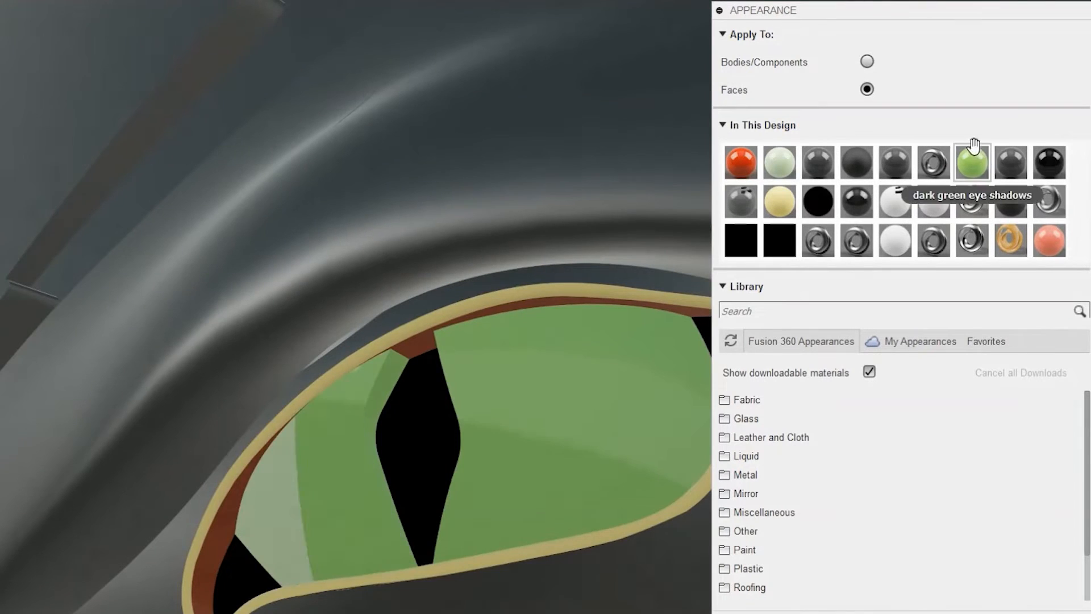
drag(971, 162, 632, 381)
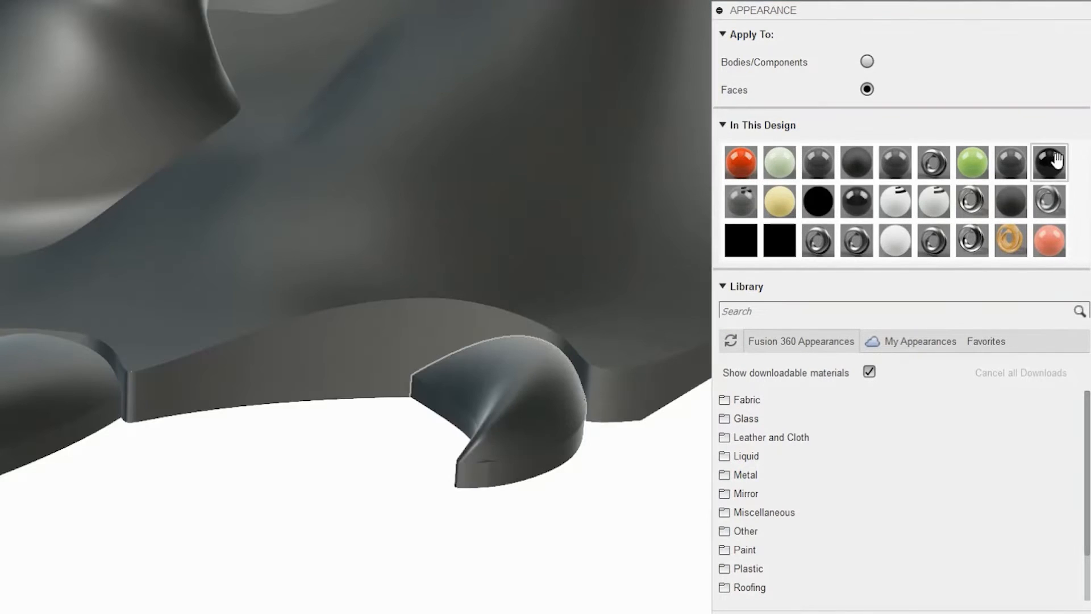
- Apply the glossy black appearance to the faces of the dragon's horns
drag(1049, 163, 489, 466)
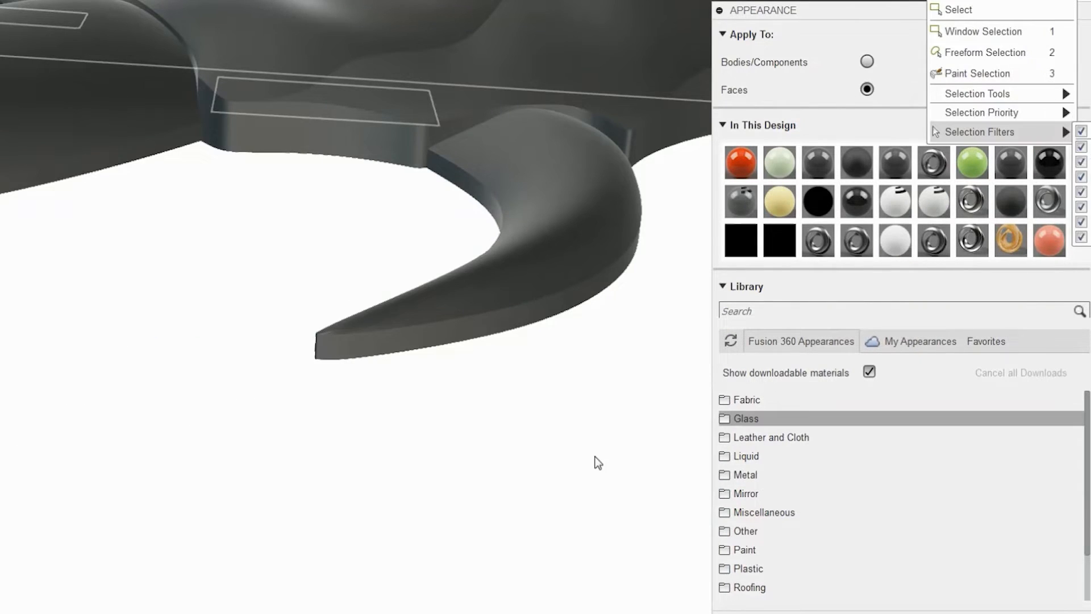
click(558, 482)
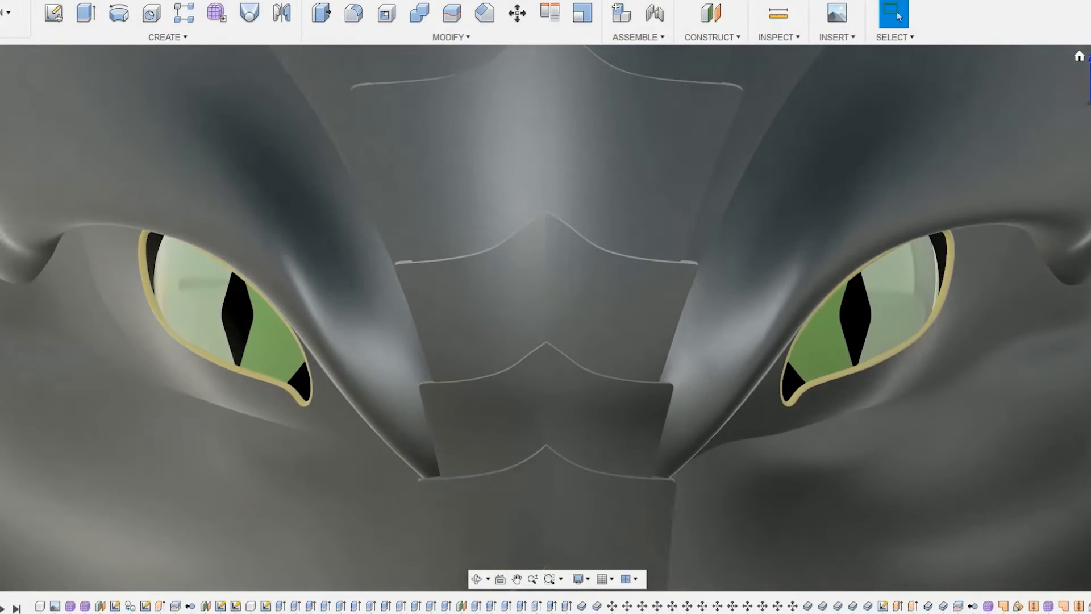
scroll(546, 318, down, 10)
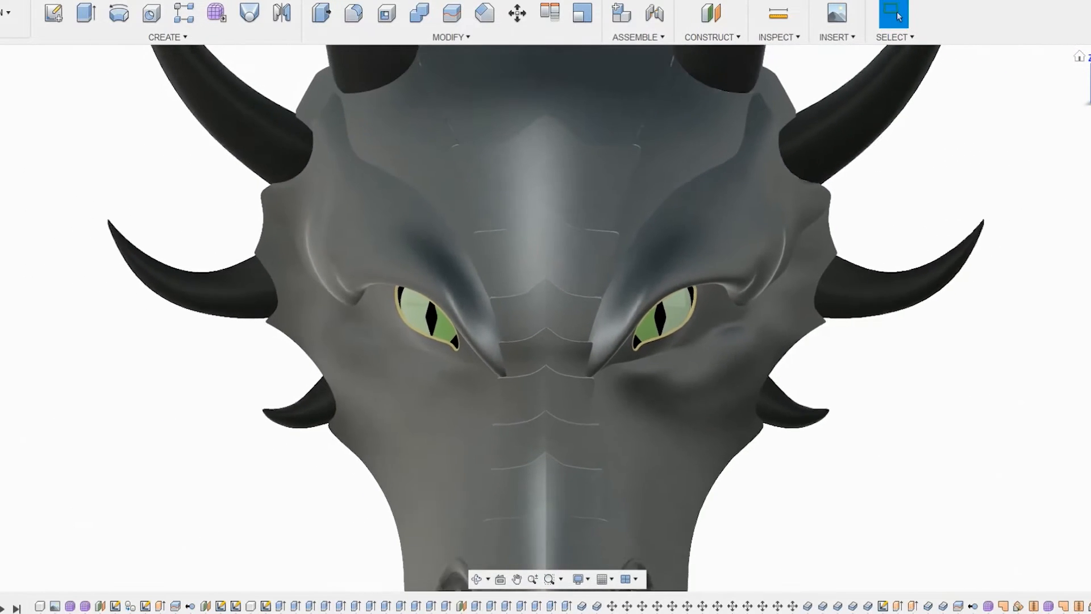
scroll(546, 318, down, 7)
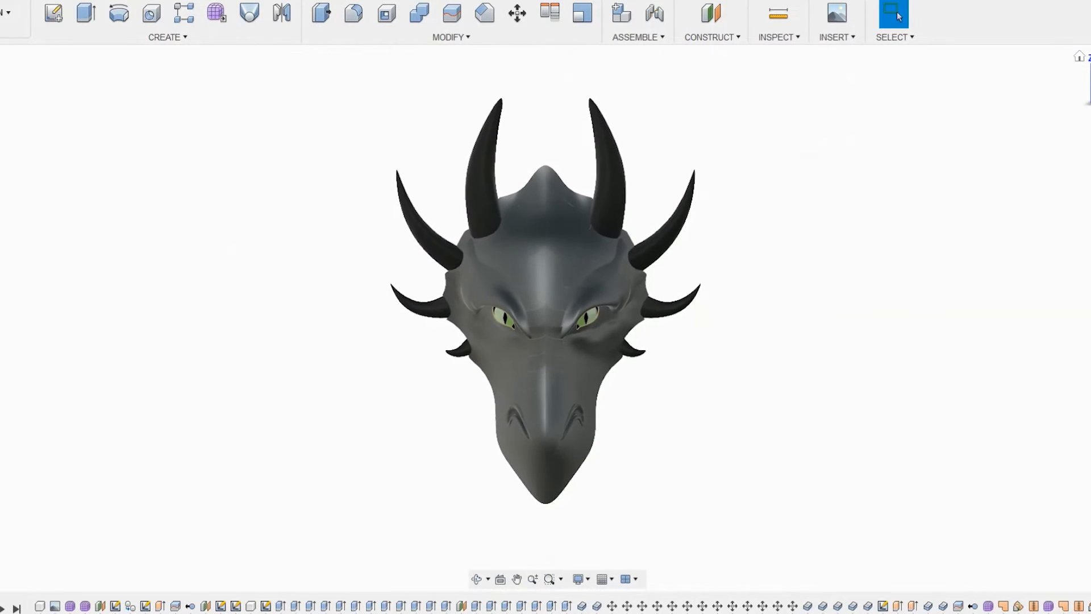